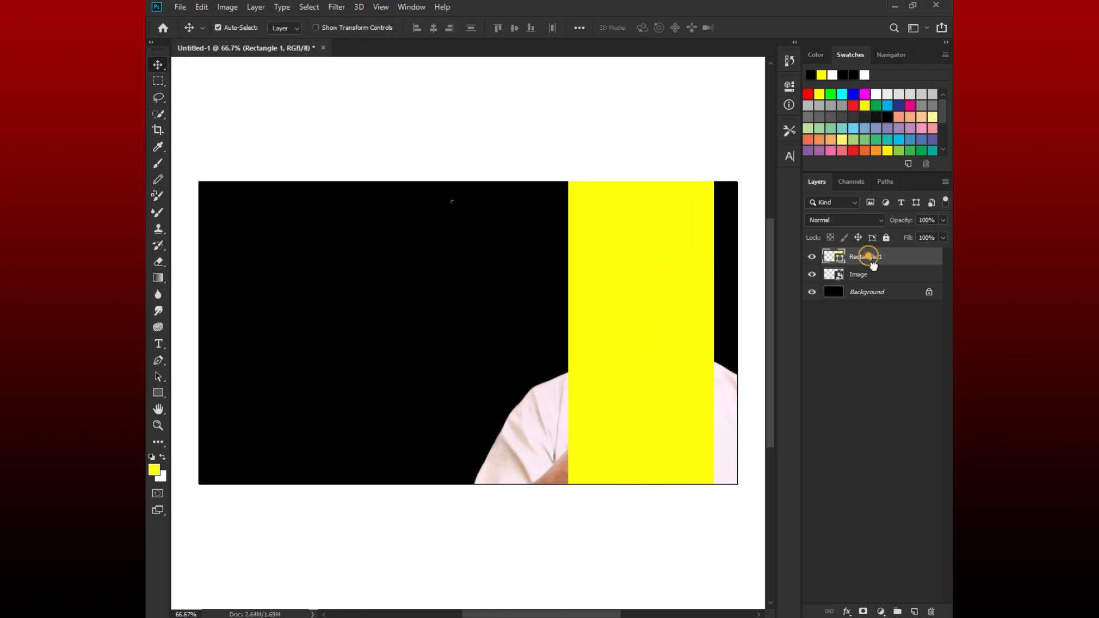
Step: Move the Rectangle 1 layer below the Image layer and narrow the yellow rectangle slightly from its left edge
{"action": "left_click_drag", "start_coordinate": [873, 264], "coordinate": [877, 278]}
{"action": "key", "text": "ctrl+t"}
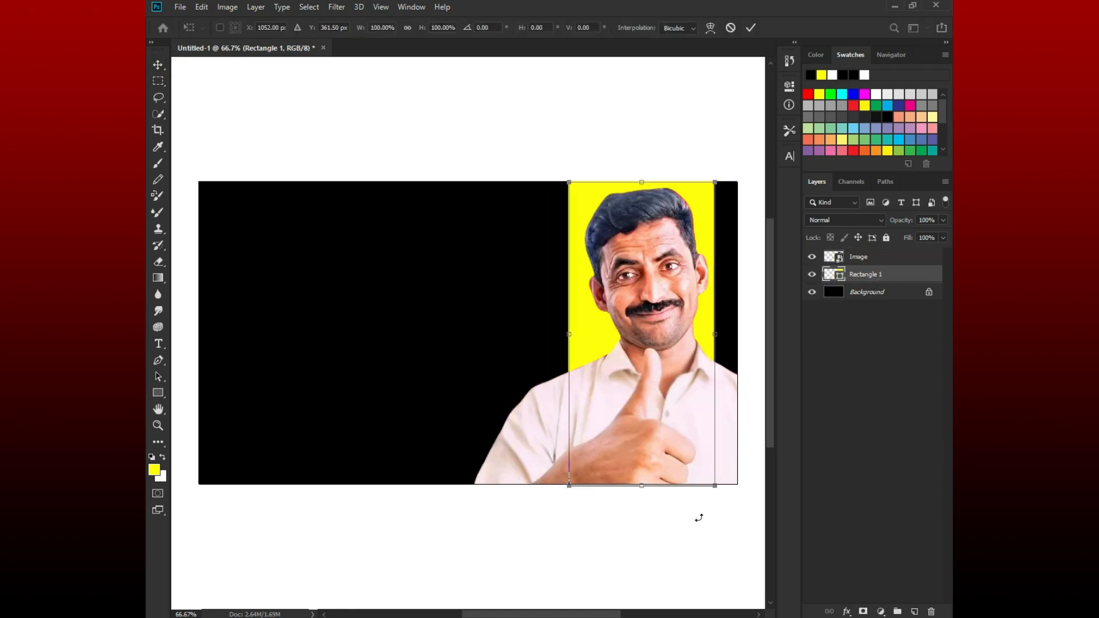
{"action": "left_click_drag", "start_coordinate": [652, 510], "coordinate": [652, 513]}
{"action": "left_click_drag", "start_coordinate": [566, 338], "coordinate": [573, 332]}
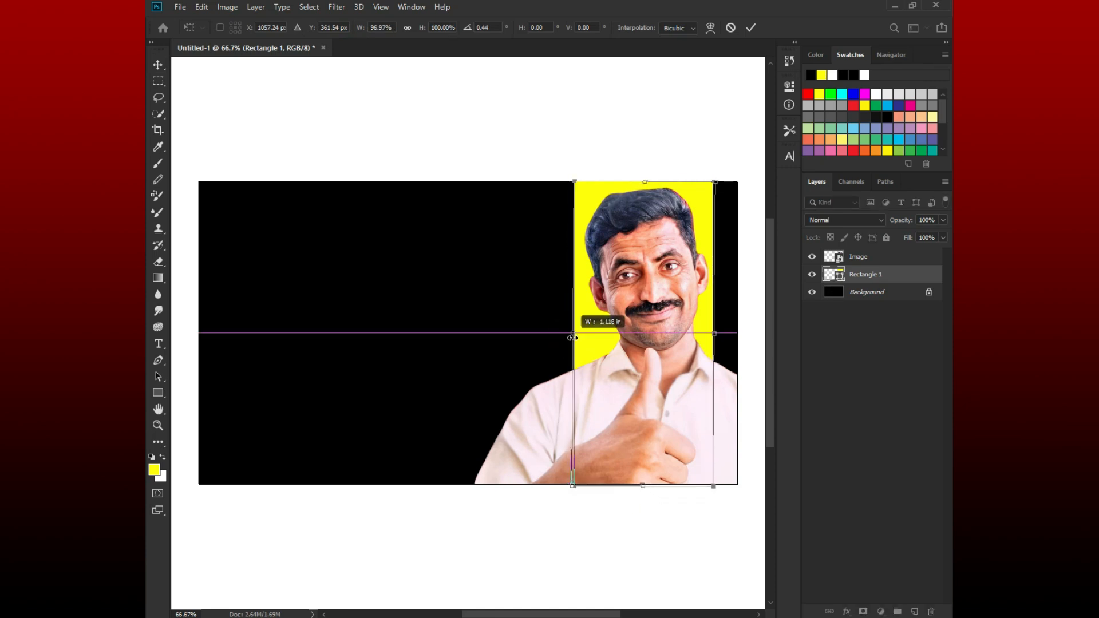
{"action": "left_click", "coordinate": [750, 28]}
Step: Shift the yellow rectangle slightly to the right so it sits behind the man's head
{"action": "left_click_drag", "start_coordinate": [698, 200], "coordinate": [713, 204]}
{"action": "key", "text": "Right"}
{"action": "key", "text": "Right"}
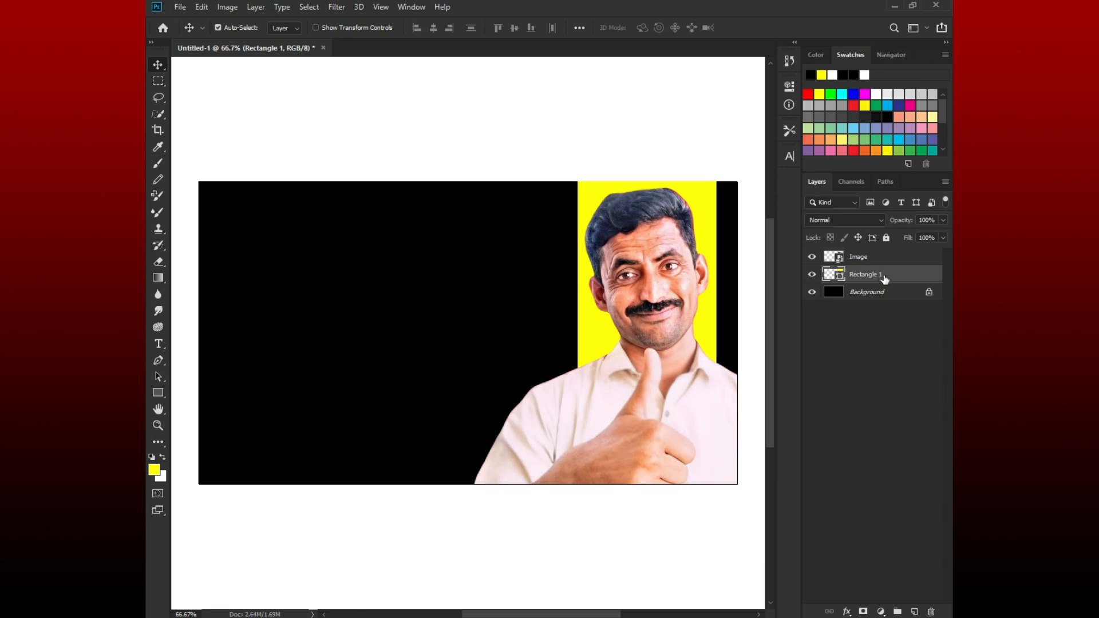
Step: On a new layer above Rectangle 1, add a black-to-transparent linear gradient fading down over the yellow rectangle's upper edge
{"action": "left_click", "coordinate": [914, 611]}
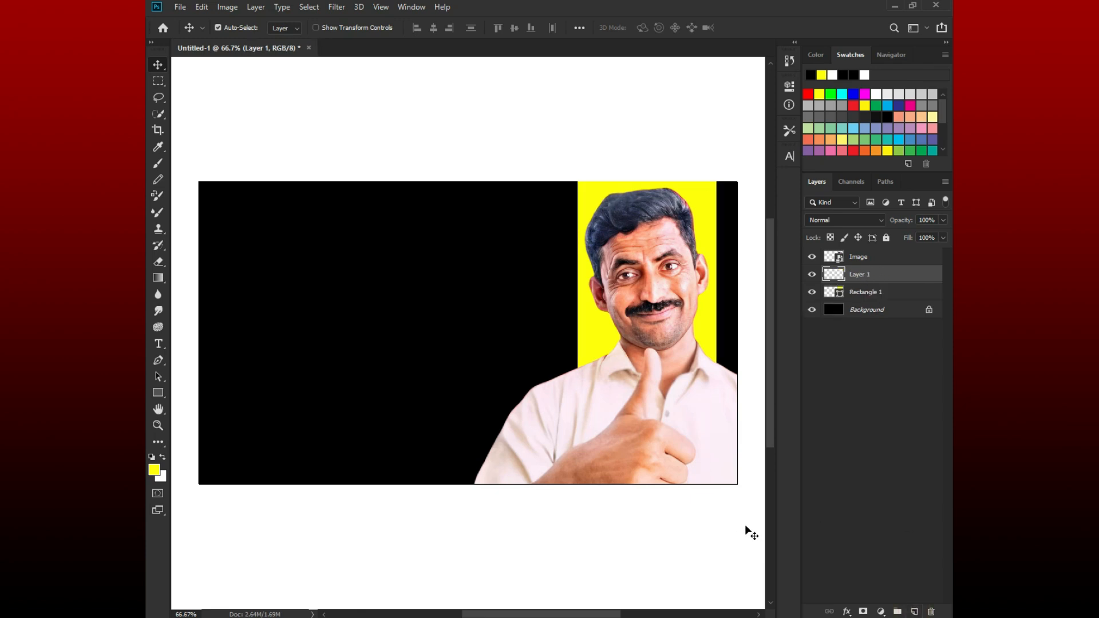
{"action": "key", "text": "g"}
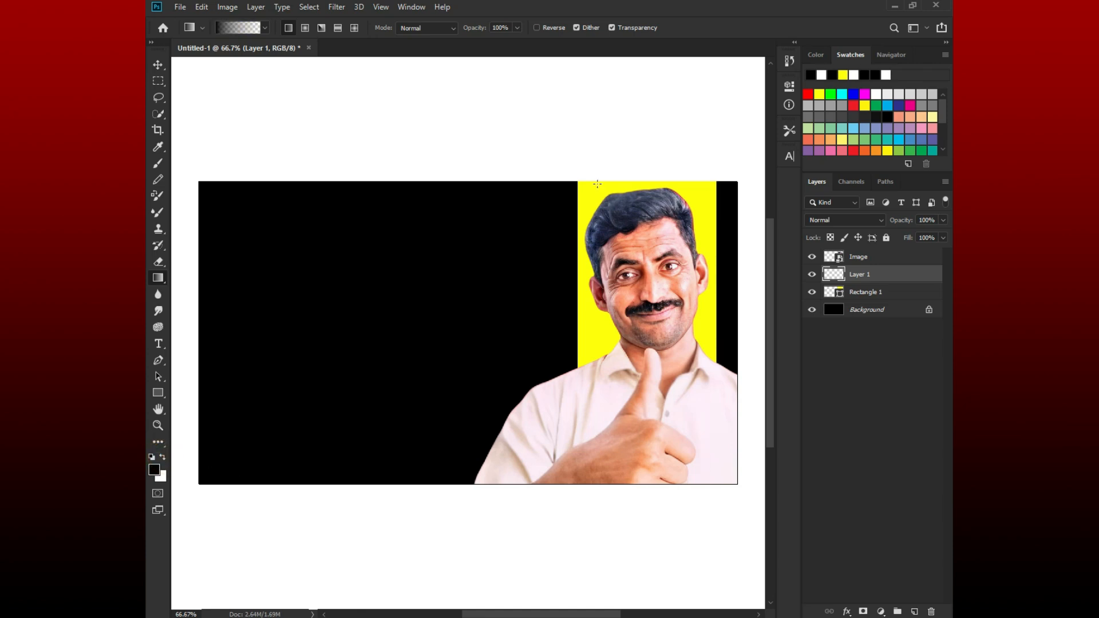
{"action": "left_click_drag", "start_coordinate": [651, 211], "coordinate": [652, 245]}
{"action": "left_click_drag", "start_coordinate": [652, 117], "coordinate": [652, 246]}
{"action": "left_click_drag", "start_coordinate": [673, 111], "coordinate": [665, 173]}
{"action": "left_click_drag", "start_coordinate": [672, 258], "coordinate": [672, 259]}
{"action": "left_click_drag", "start_coordinate": [661, 122], "coordinate": [667, 256]}
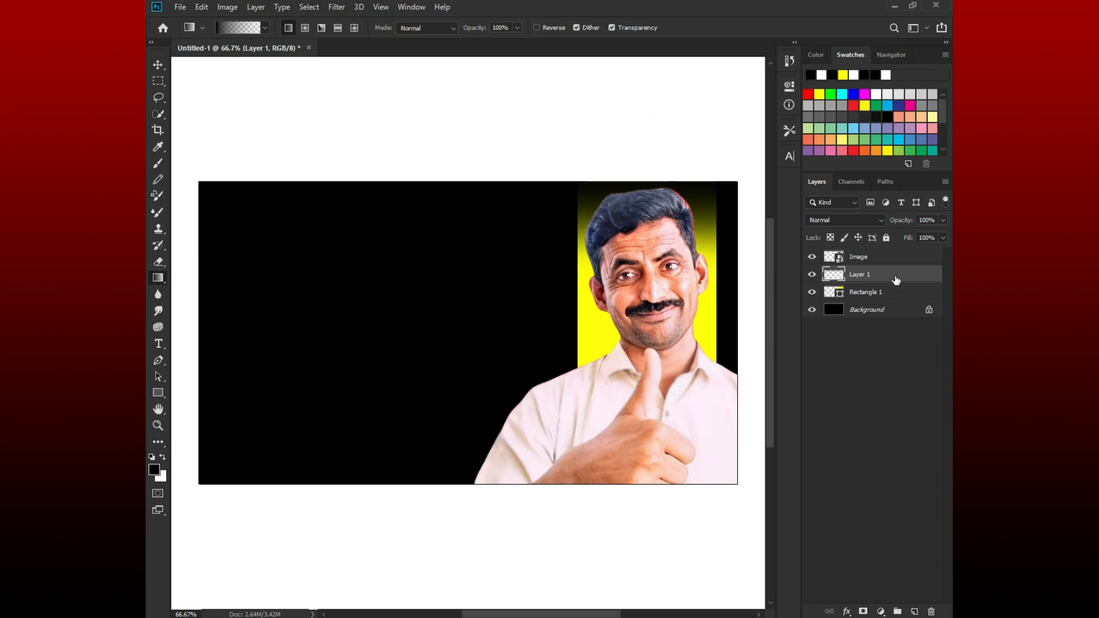
Step: On a new layer directly beneath the Image layer, paint a yellow glow behind the man with a soft 600 px brush
{"action": "left_click", "coordinate": [885, 259]}
{"action": "left_click", "coordinate": [914, 611]}
{"action": "left_click_drag", "start_coordinate": [884, 256], "coordinate": [887, 286]}
{"action": "left_click", "coordinate": [154, 469]}
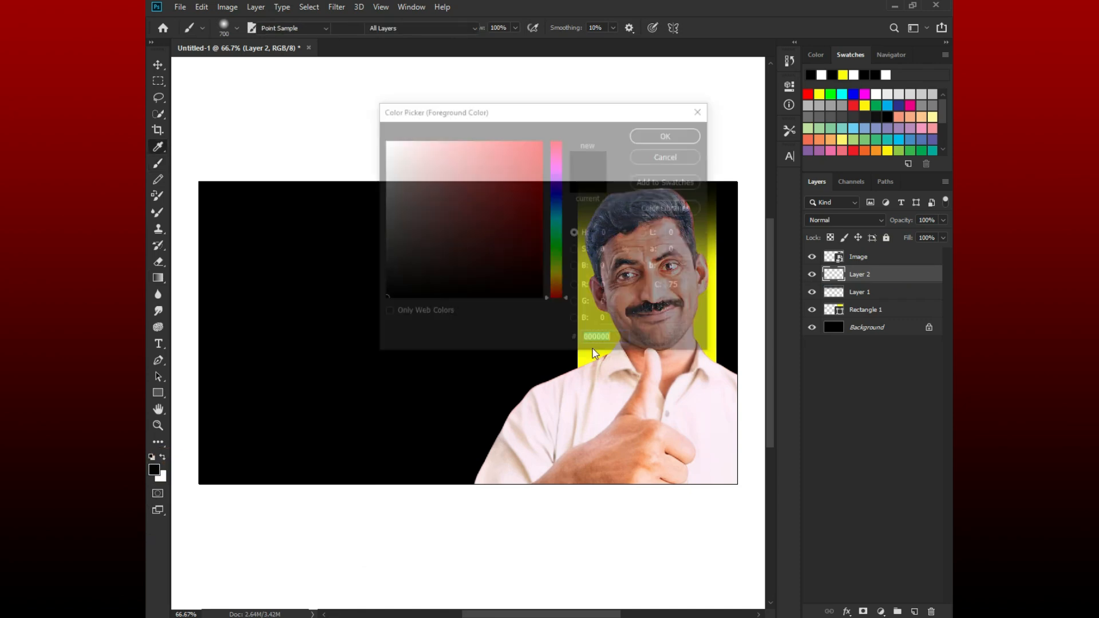
{"action": "left_click", "coordinate": [588, 359]}
{"action": "left_click", "coordinate": [669, 133]}
{"action": "key", "text": "b"}
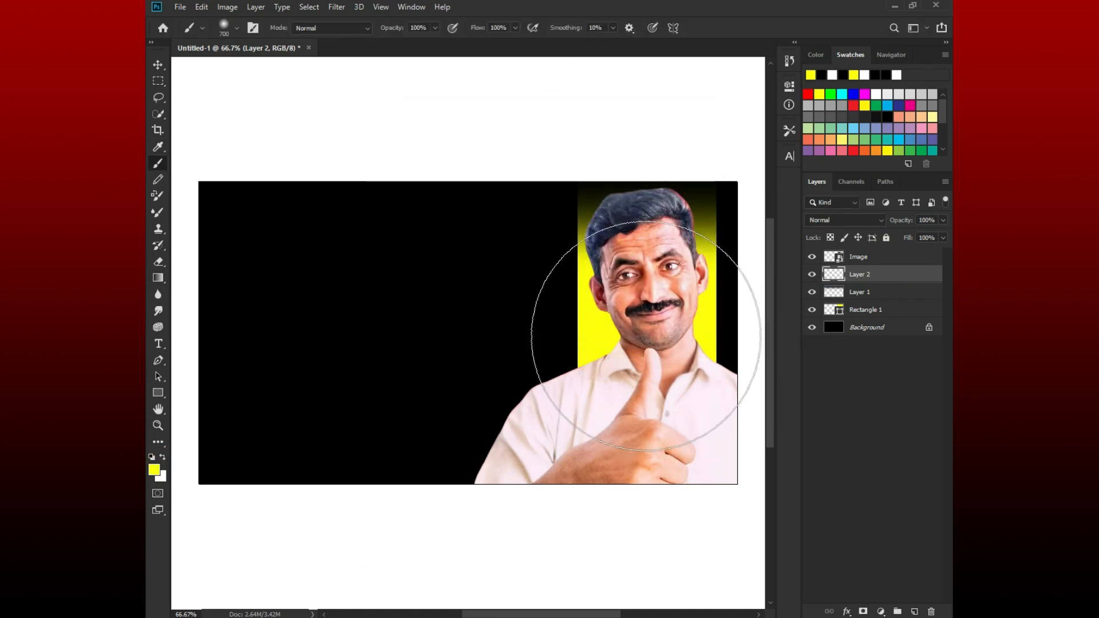
{"action": "key", "text": "bracketleft"}
{"action": "left_click", "coordinate": [647, 336]}
{"action": "left_click", "coordinate": [647, 338]}
{"action": "left_click", "coordinate": [647, 337]}
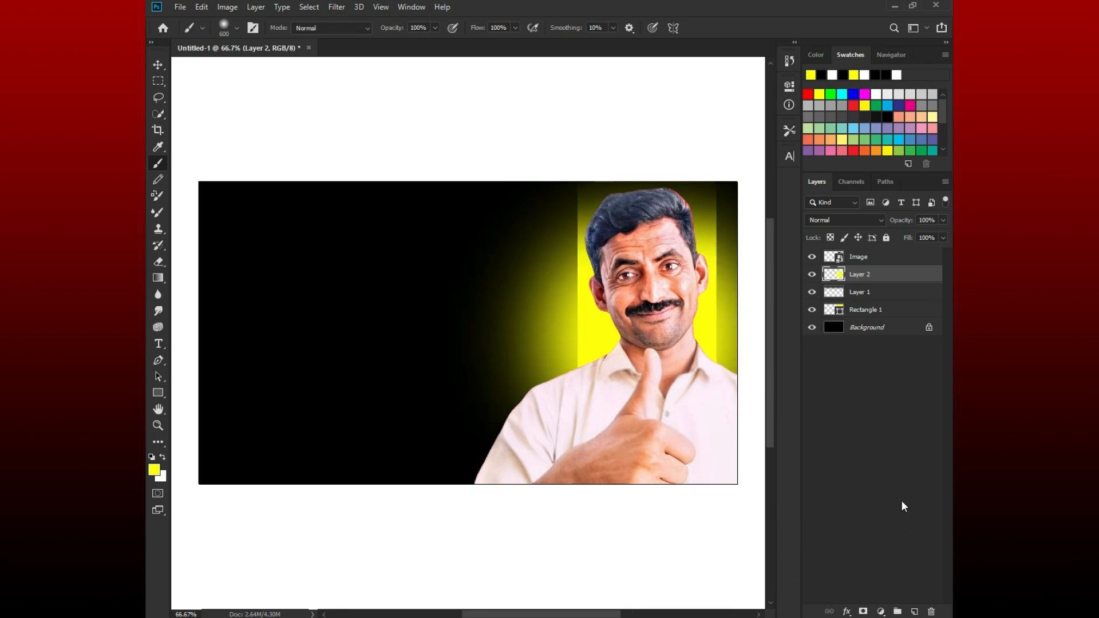
Step: Add a layer mask to the glow layer and paint black on it to hide the glow's far-left spill
{"action": "left_click", "coordinate": [862, 611]}
{"action": "key", "text": "d"}
{"action": "key", "text": "x"}
{"action": "mouse_move", "coordinate": [454, 233]}
{"action": "left_mouse_down"}
{"action": "mouse_move", "coordinate": [443, 496]}
{"action": "mouse_move", "coordinate": [449, 246]}
{"action": "left_mouse_up"}
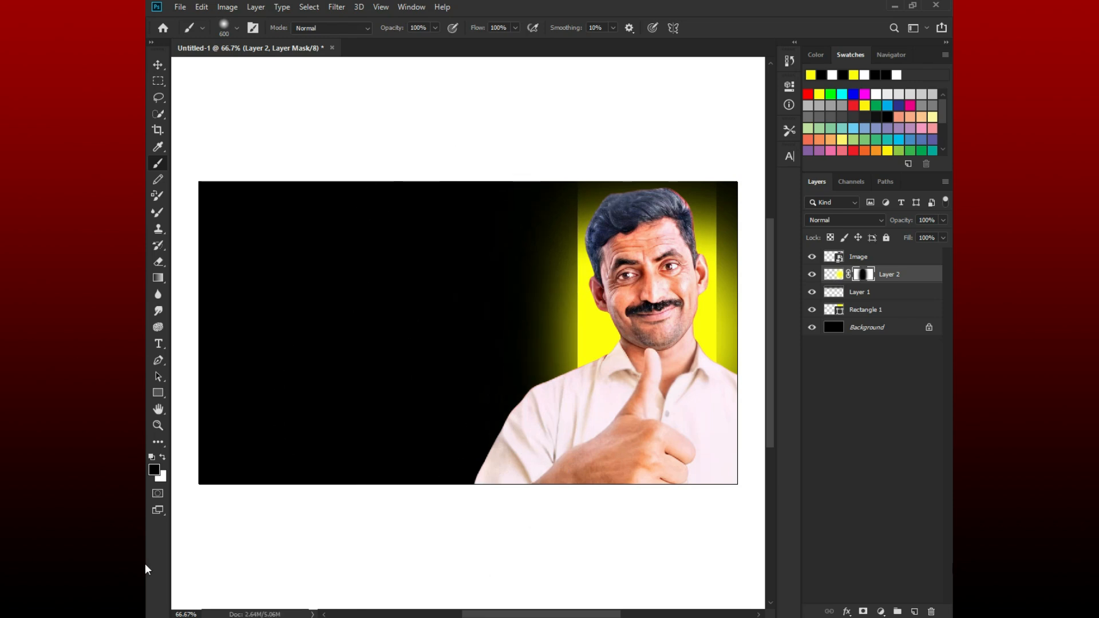
Step: Apply a white Outer Glow layer style to the Image layer
{"action": "left_click", "coordinate": [908, 259]}
{"action": "right_click", "coordinate": [908, 258]}
{"action": "left_click", "coordinate": [790, 101]}
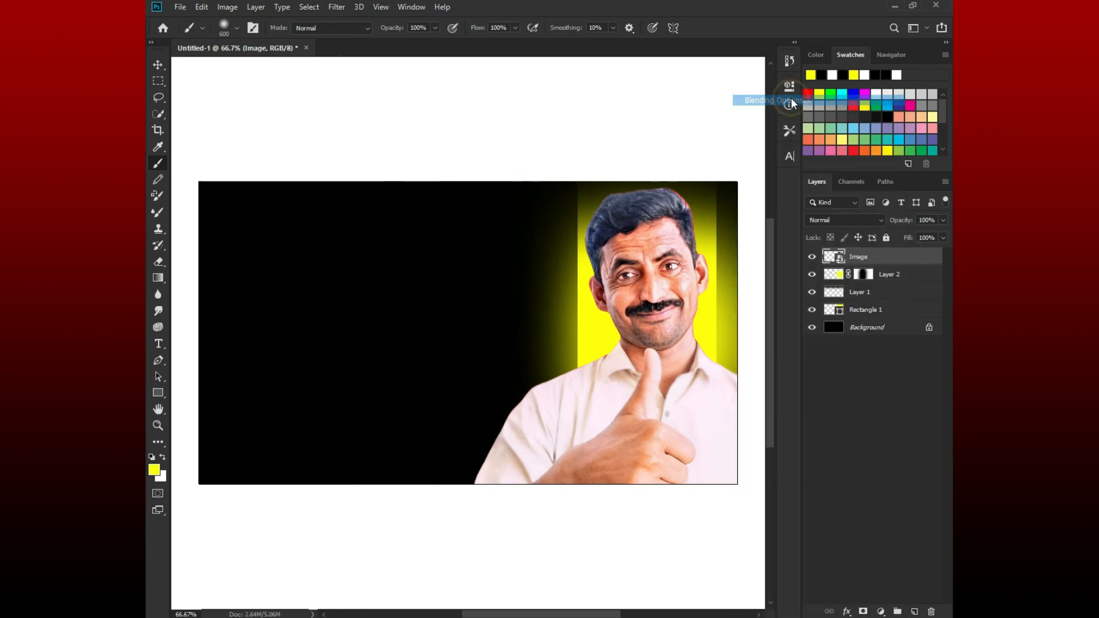
{"action": "left_click", "coordinate": [492, 449]}
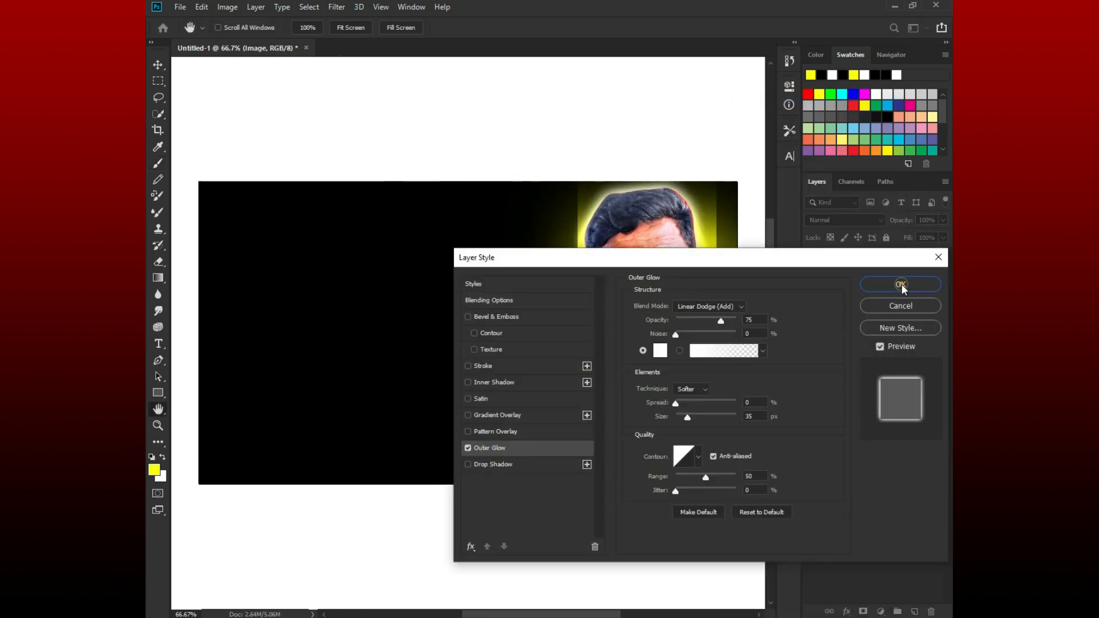
{"action": "left_click", "coordinate": [901, 284]}
{"action": "left_click", "coordinate": [158, 65]}
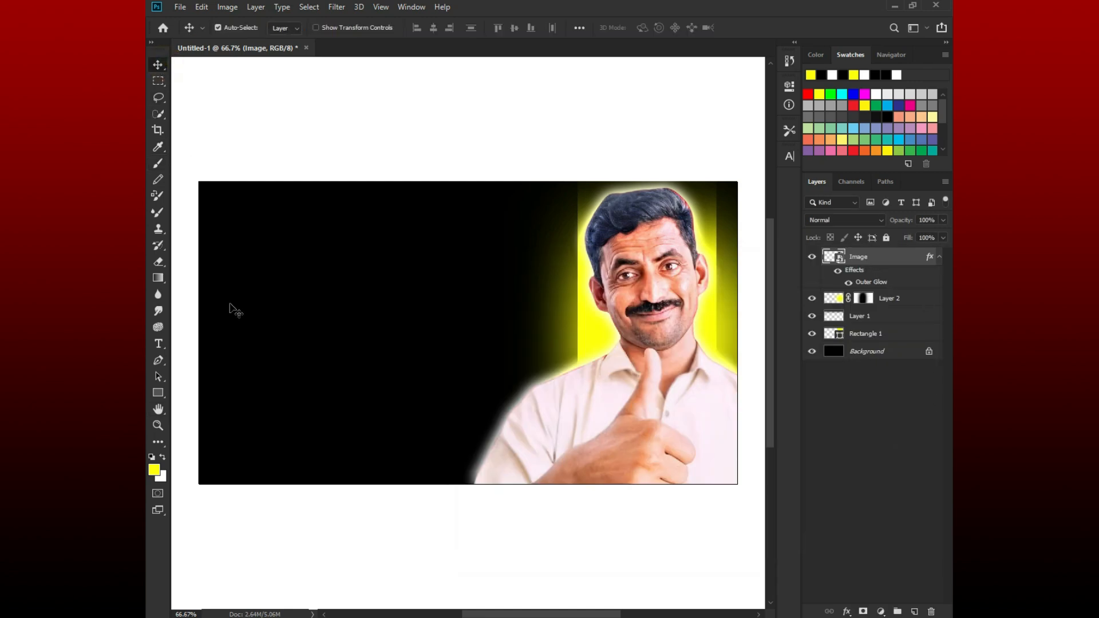
Step: Copy the line "اپنا چینل خود پروموٹ کرو" from Notepad and add it as a yellow headline on the black area
{"action": "left_click", "coordinate": [159, 343]}
{"action": "left_click", "coordinate": [334, 286]}
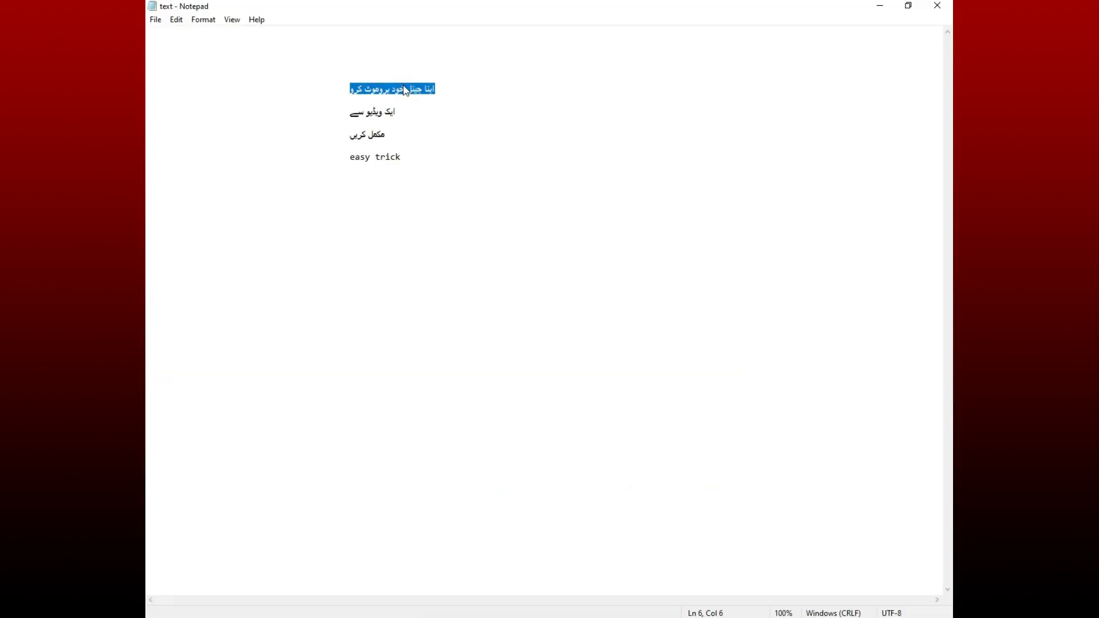
{"action": "right_click", "coordinate": [405, 91]}
{"action": "left_click", "coordinate": [427, 123]}
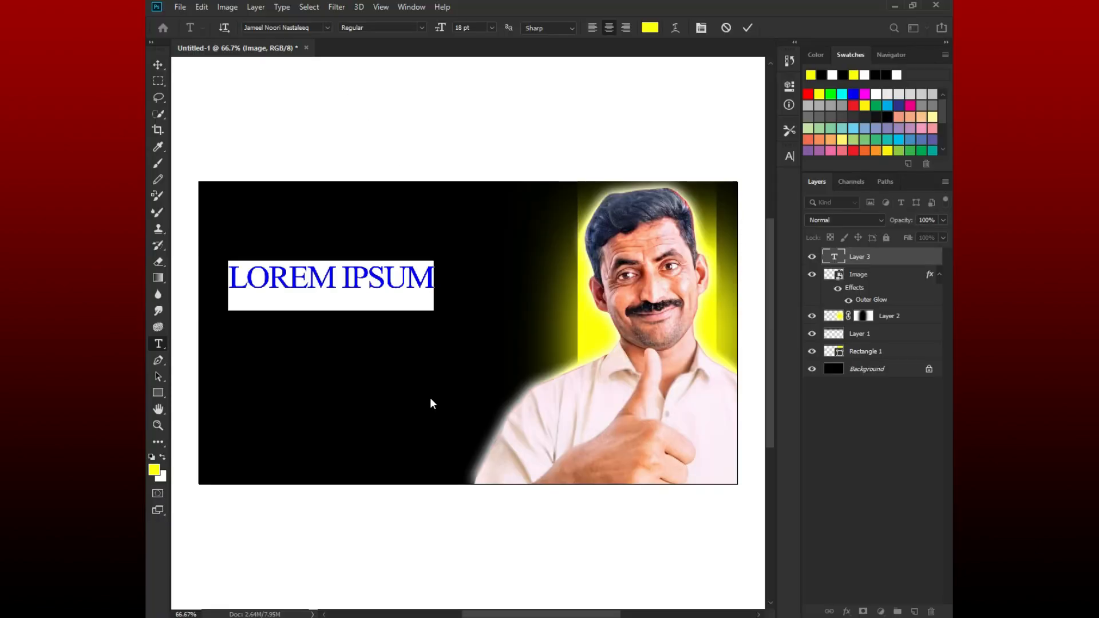
{"action": "key", "text": "ctrl+v"}
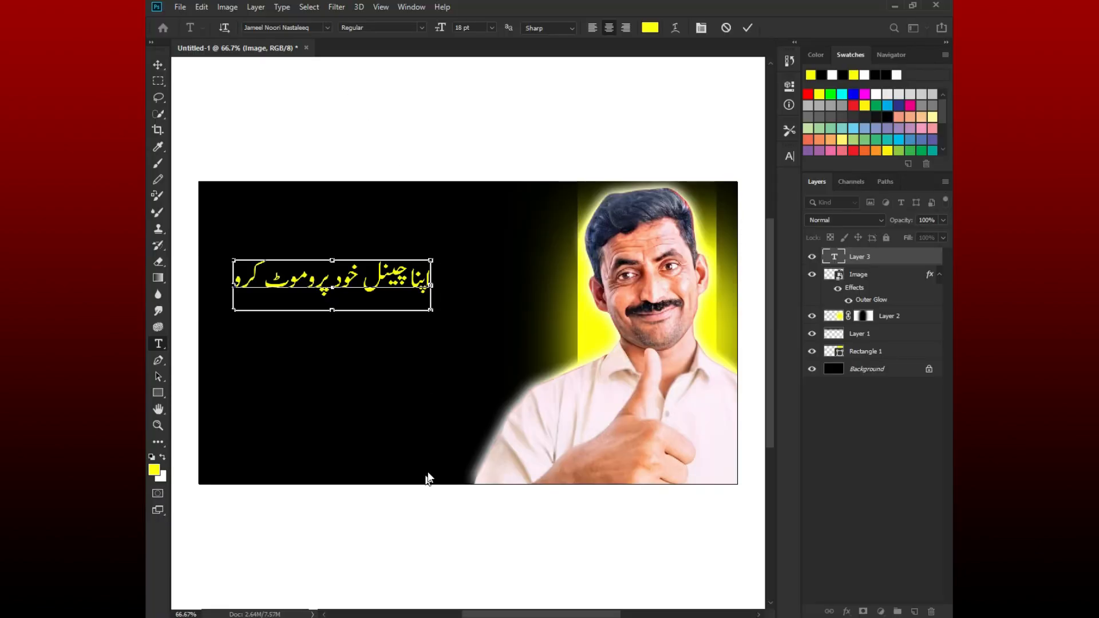
{"action": "left_click", "coordinate": [745, 27]}
Step: Try a tracking of -25 on the headline text and return it to -50
{"action": "left_click", "coordinate": [788, 157]}
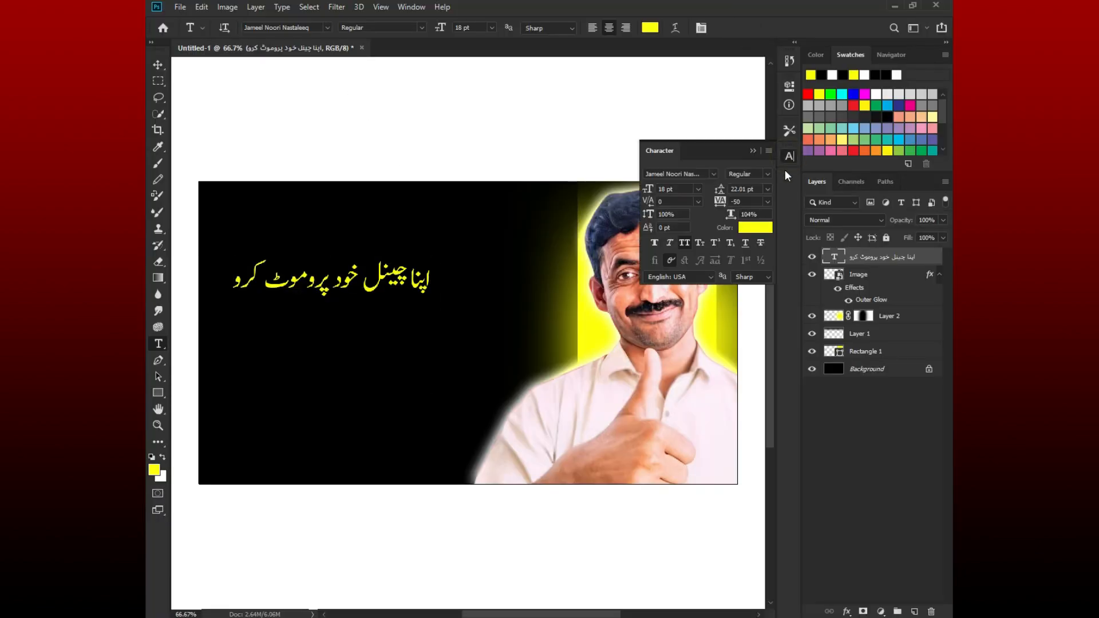
{"action": "left_click", "coordinate": [768, 201]}
{"action": "left_click", "coordinate": [760, 245]}
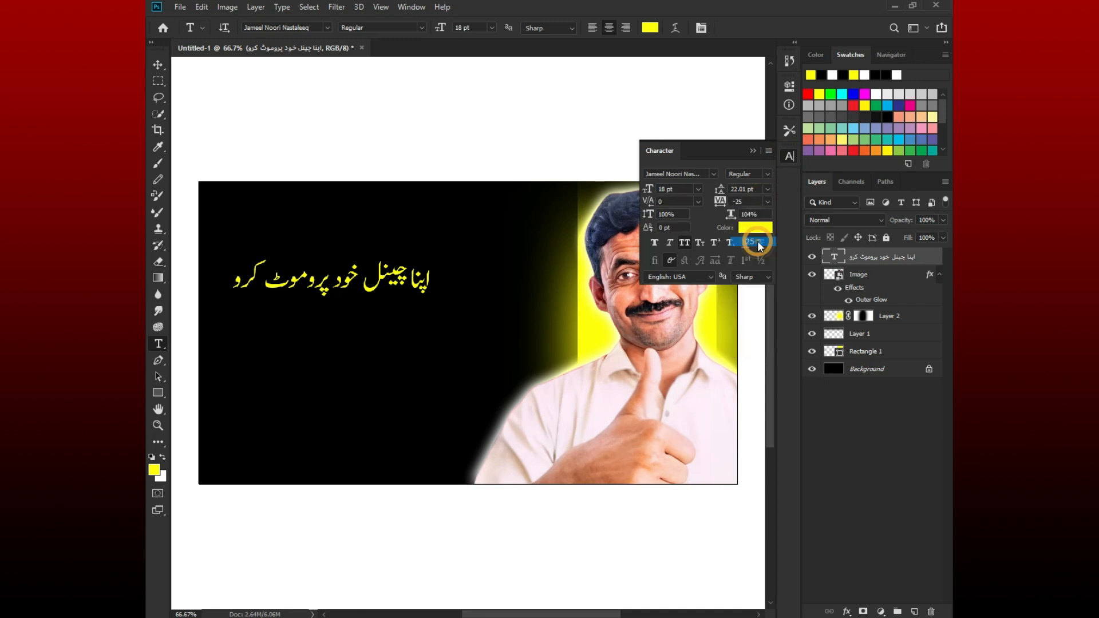
{"action": "left_click", "coordinate": [768, 202]}
{"action": "left_click", "coordinate": [760, 233]}
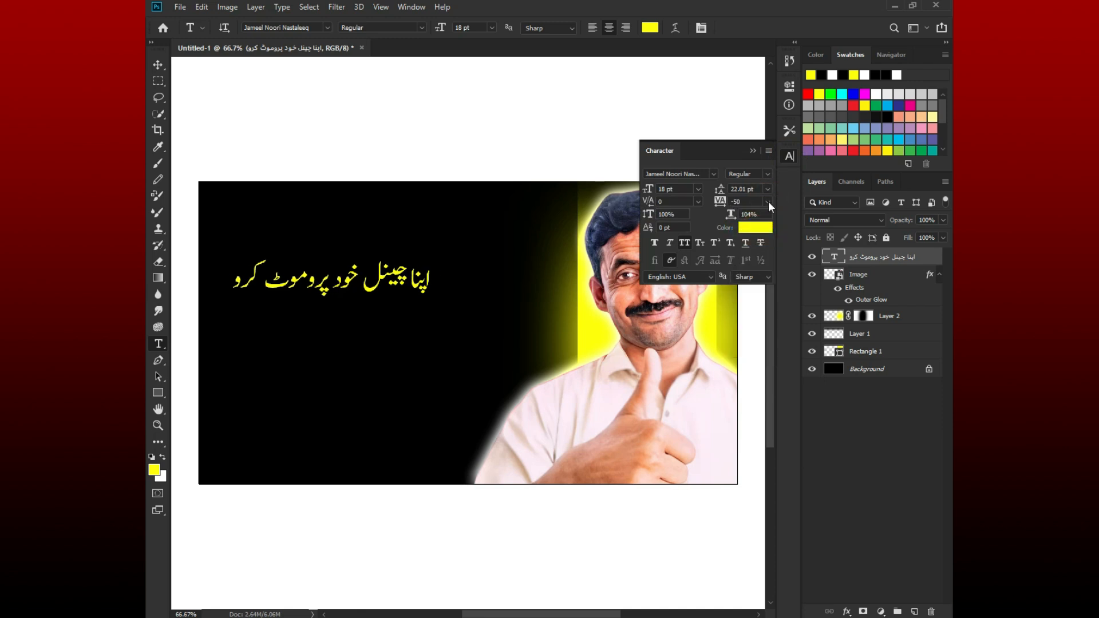
{"action": "left_click", "coordinate": [789, 156]}
Step: Enlarge the headline to 25 pt and position it near the canvas's upper edge, beside the man
{"action": "left_click", "coordinate": [157, 64]}
{"action": "left_click_drag", "start_coordinate": [336, 288], "coordinate": [375, 254]}
{"action": "left_click", "coordinate": [789, 156]}
{"action": "left_click_drag", "start_coordinate": [649, 189], "coordinate": [653, 189]}
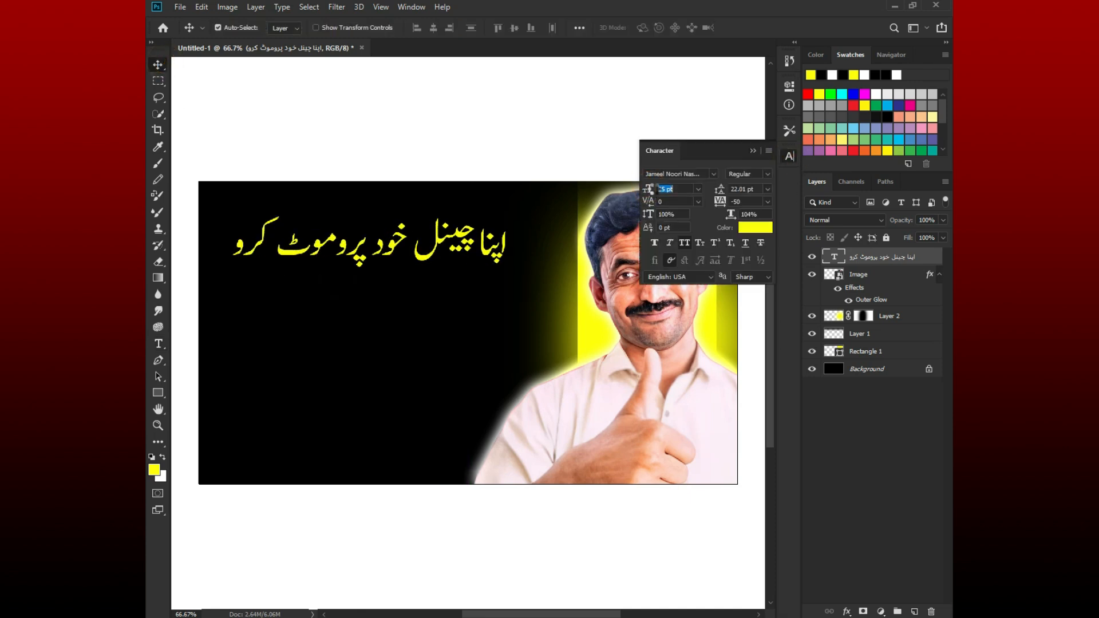
{"action": "left_click", "coordinate": [790, 157]}
{"action": "left_click_drag", "start_coordinate": [382, 251], "coordinate": [407, 231]}
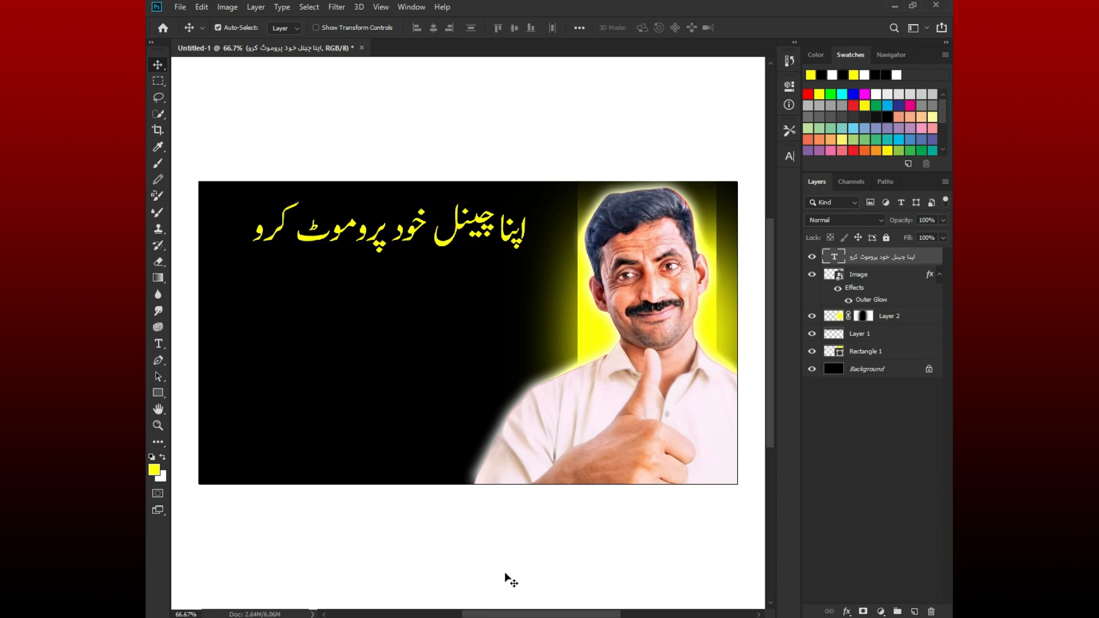
Step: Bring in the Dollar Png image, then rotate and scale it so it peeks from the canvas's upper-left corner
{"action": "key", "text": "alt+Tab"}
{"action": "left_click_drag", "start_coordinate": [329, 114], "coordinate": [296, 279]}
{"action": "left_click_drag", "start_coordinate": [478, 505], "coordinate": [698, 304]}
{"action": "left_click_drag", "start_coordinate": [637, 470], "coordinate": [493, 354]}
{"action": "left_click_drag", "start_coordinate": [433, 395], "coordinate": [445, 381]}
{"action": "left_click_drag", "start_coordinate": [373, 318], "coordinate": [223, 225]}
{"action": "left_click_drag", "start_coordinate": [255, 312], "coordinate": [247, 315]}
{"action": "left_click", "coordinate": [627, 28]}
{"action": "left_click_drag", "start_coordinate": [231, 210], "coordinate": [232, 213]}
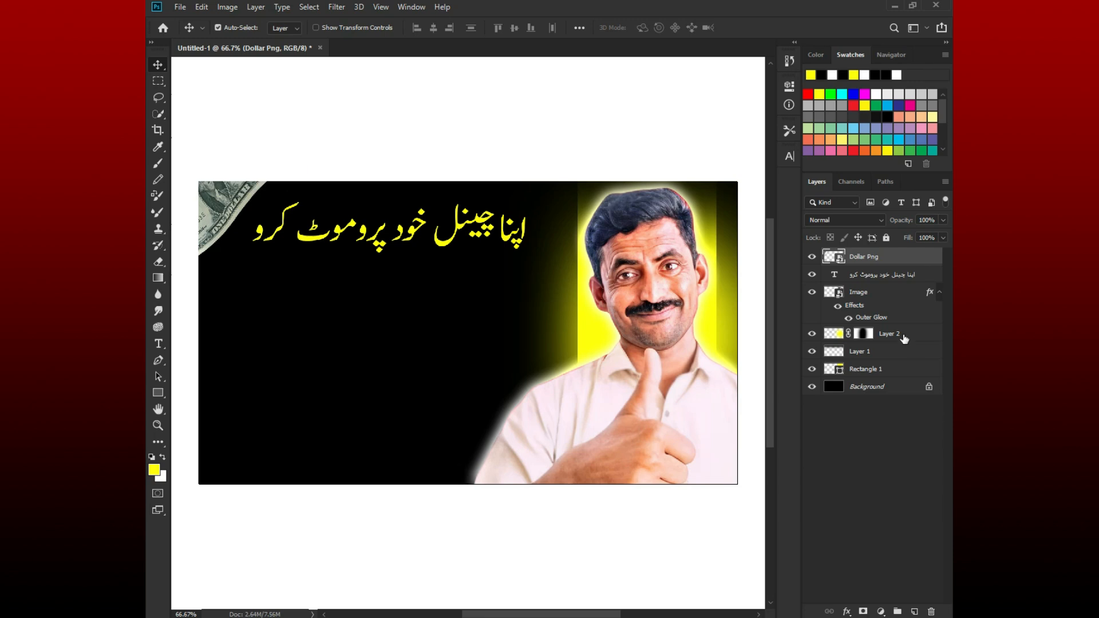
Step: On a new layer above Dollar Png, paint a soft white highlight over the banknote with a 150 px brush
{"action": "left_click", "coordinate": [915, 612]}
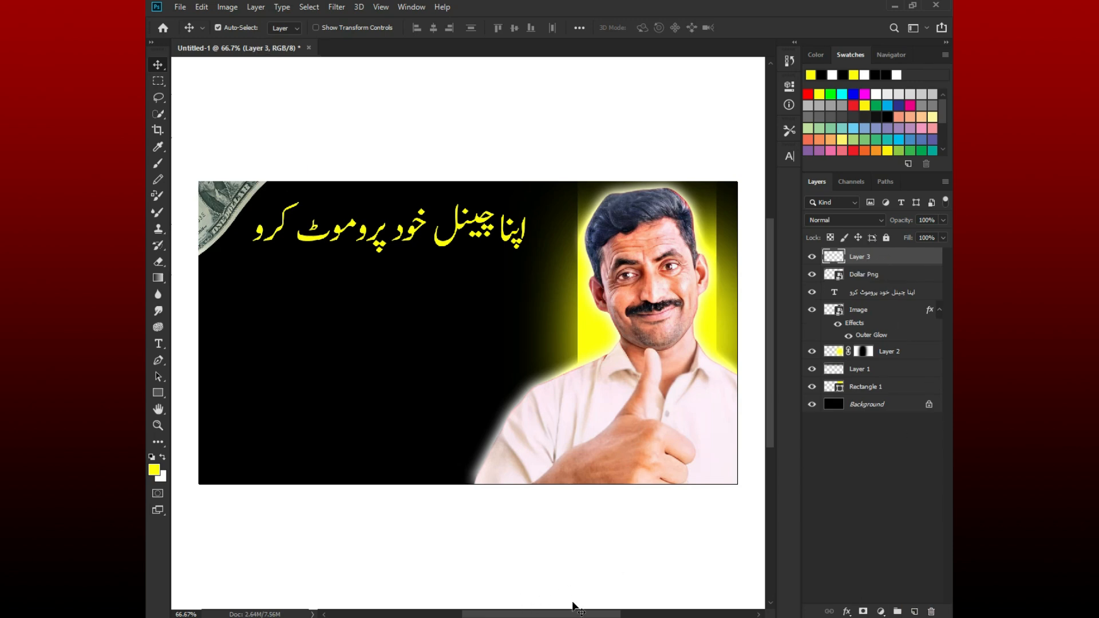
{"action": "key", "text": "b"}
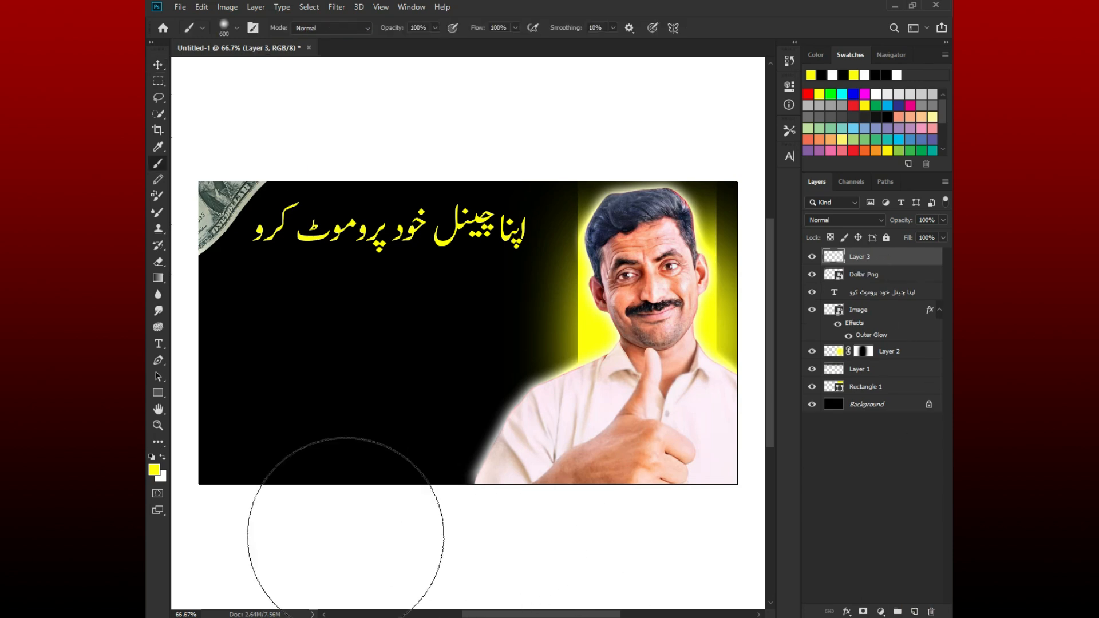
{"action": "left_click", "coordinate": [154, 469]}
{"action": "left_click", "coordinate": [387, 142]}
{"action": "left_click", "coordinate": [667, 133]}
{"action": "key", "text": "bracketleft"}
{"action": "key", "text": "bracketleft"}
{"action": "key", "text": "bracketleft"}
{"action": "key", "text": "bracketleft"}
{"action": "key", "text": "bracketleft"}
{"action": "key", "text": "bracketleft"}
{"action": "key", "text": "bracketleft"}
{"action": "mouse_move", "coordinate": [228, 207]}
{"action": "left_mouse_down"}
{"action": "mouse_move", "coordinate": [232, 194]}
{"action": "mouse_move", "coordinate": [212, 215]}
{"action": "left_mouse_up"}
Step: Lower the white highlight layer's opacity to 35% and adjust its placement over the banknote with Free Transform
{"action": "left_click", "coordinate": [943, 220]}
{"action": "left_click_drag", "start_coordinate": [899, 233], "coordinate": [903, 235]}
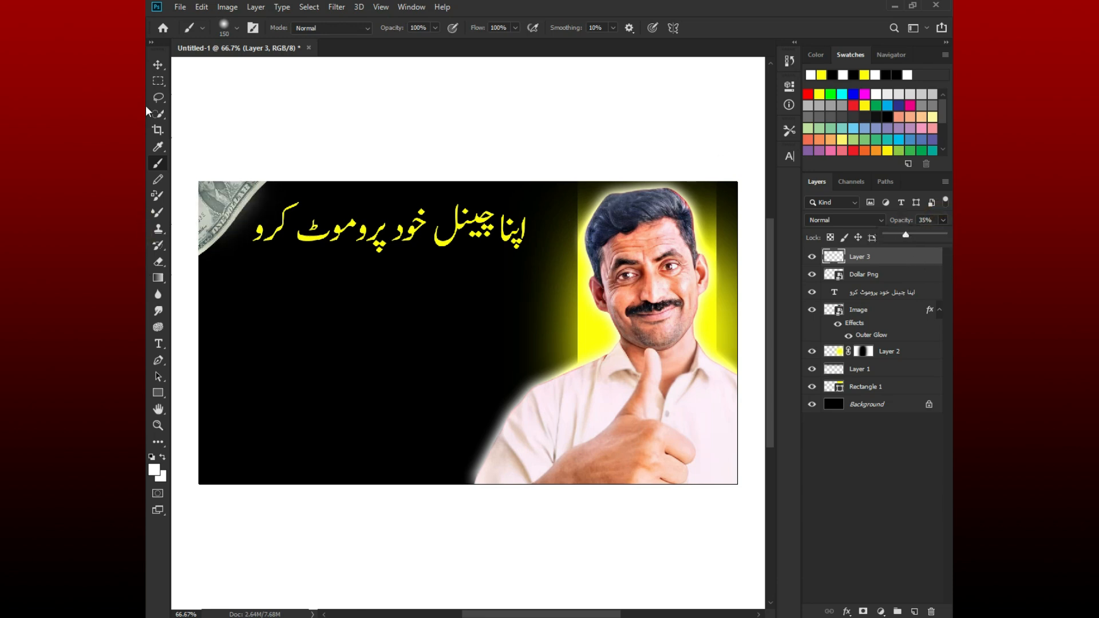
{"action": "key", "text": "v"}
{"action": "key", "text": "ctrl+t"}
{"action": "left_click_drag", "start_coordinate": [250, 228], "coordinate": [239, 226]}
{"action": "left_click", "coordinate": [750, 27]}
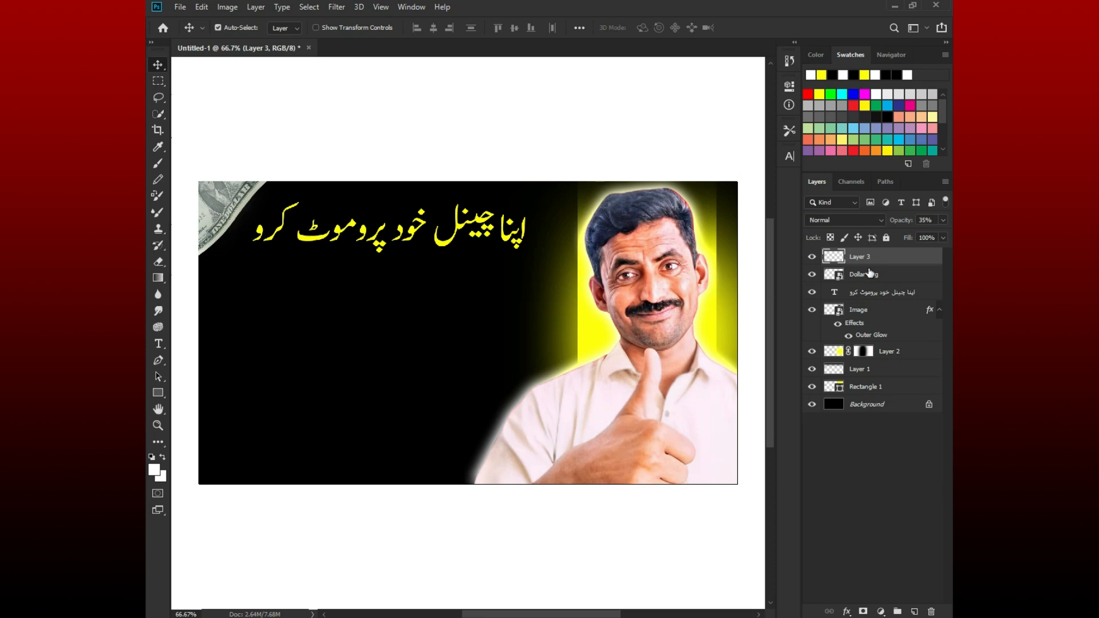
Step: Nudge the Urdu headline slightly to the left
{"action": "left_click", "coordinate": [895, 296]}
{"action": "left_click_drag", "start_coordinate": [419, 232], "coordinate": [413, 232]}
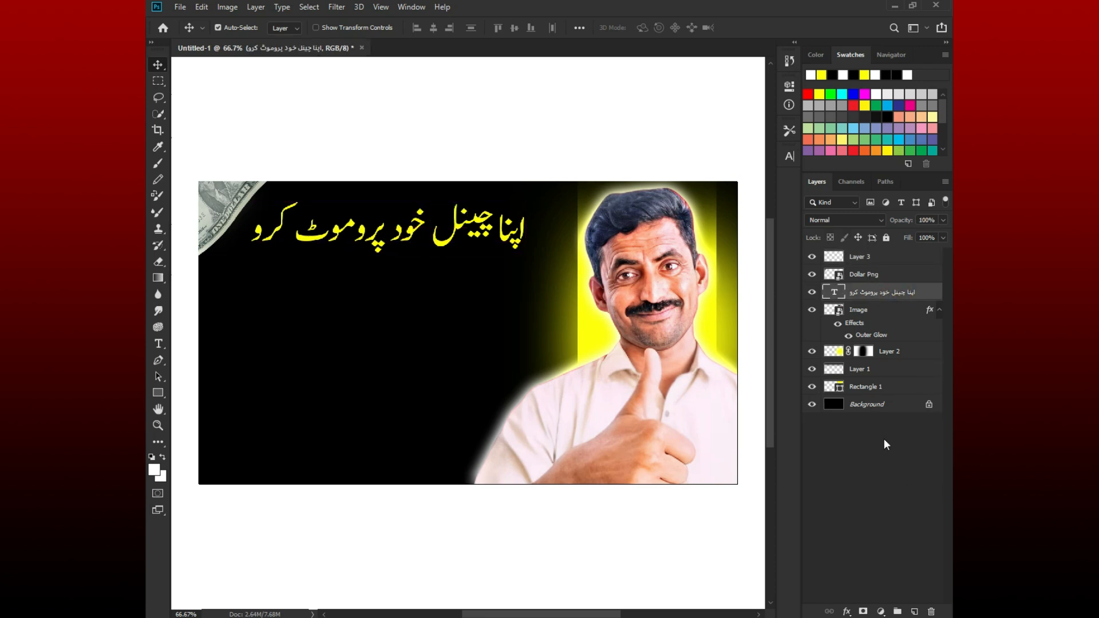
Step: Draw a rectangle about 494 × 109 px beneath the headline and fill it with yellow
{"action": "left_click", "coordinate": [157, 394]}
{"action": "left_click_drag", "start_coordinate": [274, 258], "coordinate": [483, 303]}
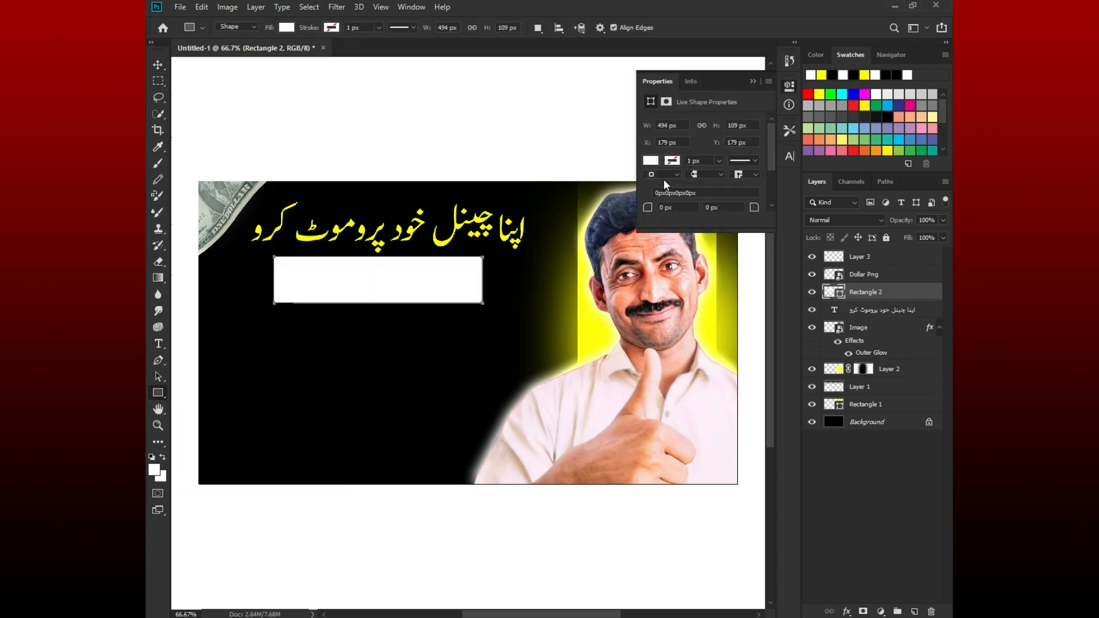
{"action": "left_click", "coordinate": [650, 161]}
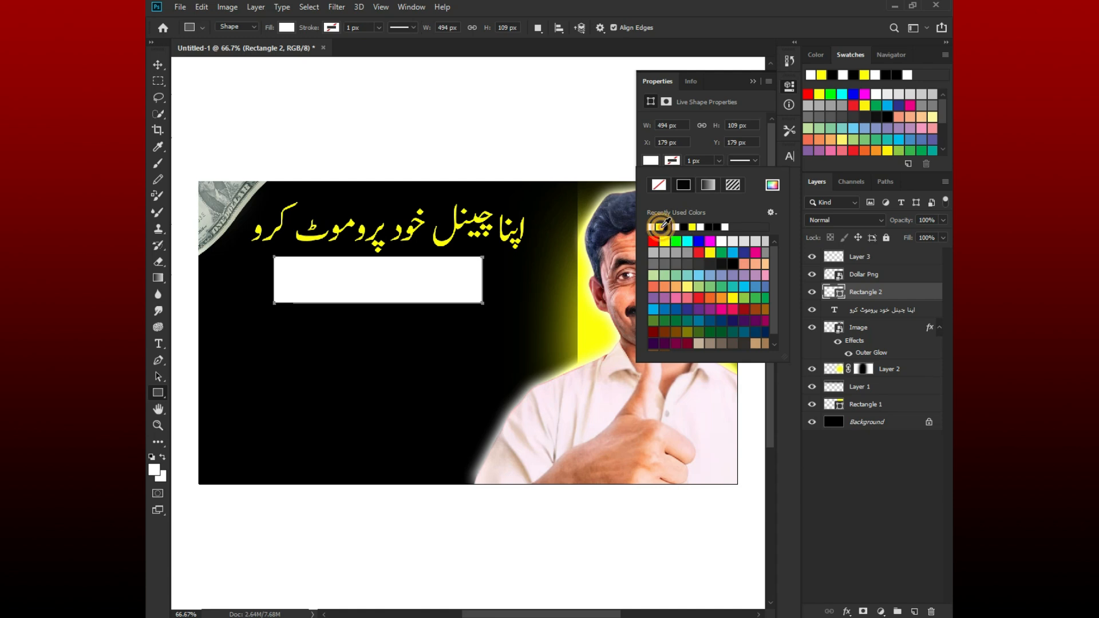
{"action": "left_click", "coordinate": [662, 227]}
{"action": "left_click", "coordinate": [759, 103]}
Step: Round all four corners of the new yellow rectangle to about 19 px and fit it centered beneath the headline
{"action": "scroll", "coordinate": [710, 143], "scroll_direction": "down", "scroll_amount": 5}
{"action": "left_click_drag", "start_coordinate": [650, 148], "coordinate": [661, 154]}
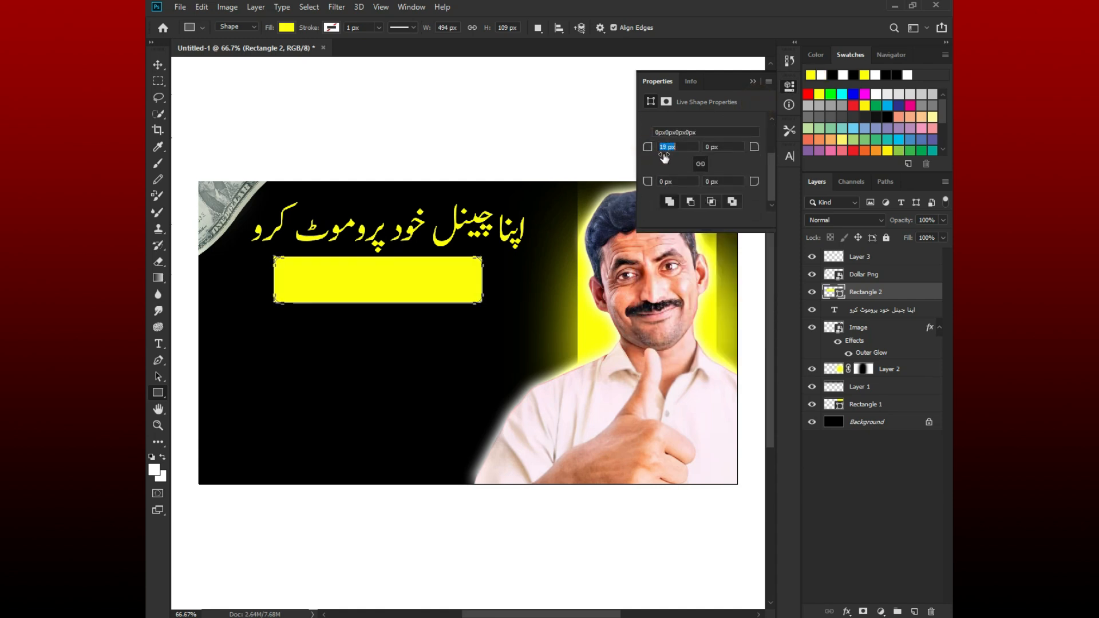
{"action": "left_click", "coordinate": [790, 86]}
{"action": "left_click", "coordinate": [158, 64]}
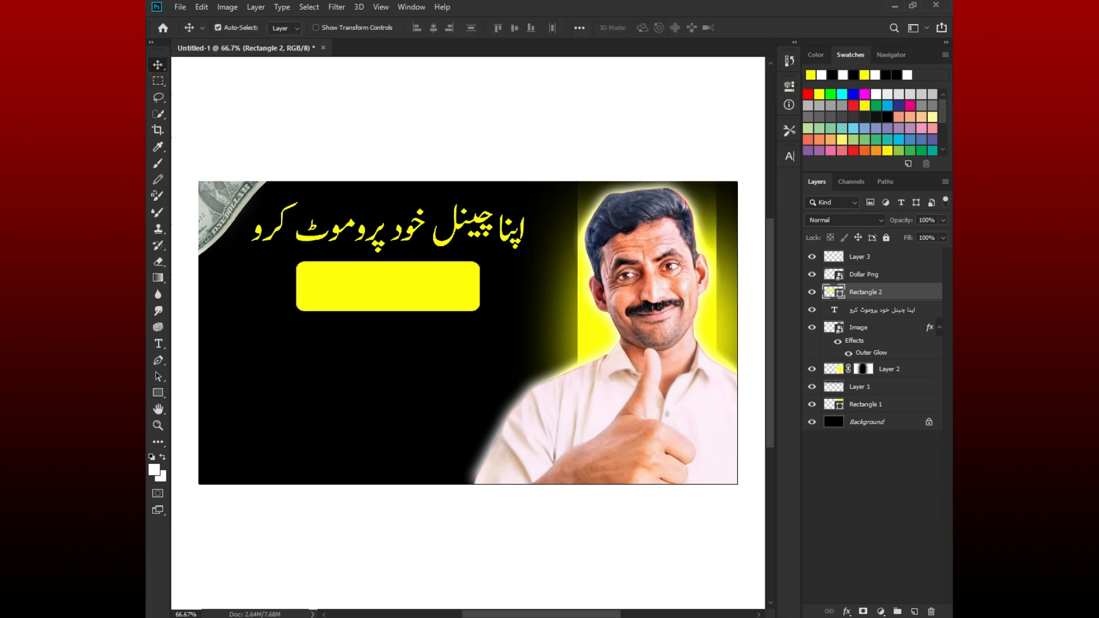
Step: Switch to Notepad, copy the second Urdu line "ایک ویڈیو سے" and return to Photoshop
{"action": "key", "text": "alt+Tab"}
{"action": "left_click", "coordinate": [351, 119]}
{"action": "left_click_drag", "start_coordinate": [397, 126], "coordinate": [396, 115]}
{"action": "right_click", "coordinate": [389, 111]}
{"action": "left_click", "coordinate": [401, 148]}
{"action": "key", "text": "alt+Tab"}
Step: Add the copied line "ایک ویڈیو سے" as a new text layer and move it onto the rounded yellow rectangle
{"action": "left_click", "coordinate": [159, 344]}
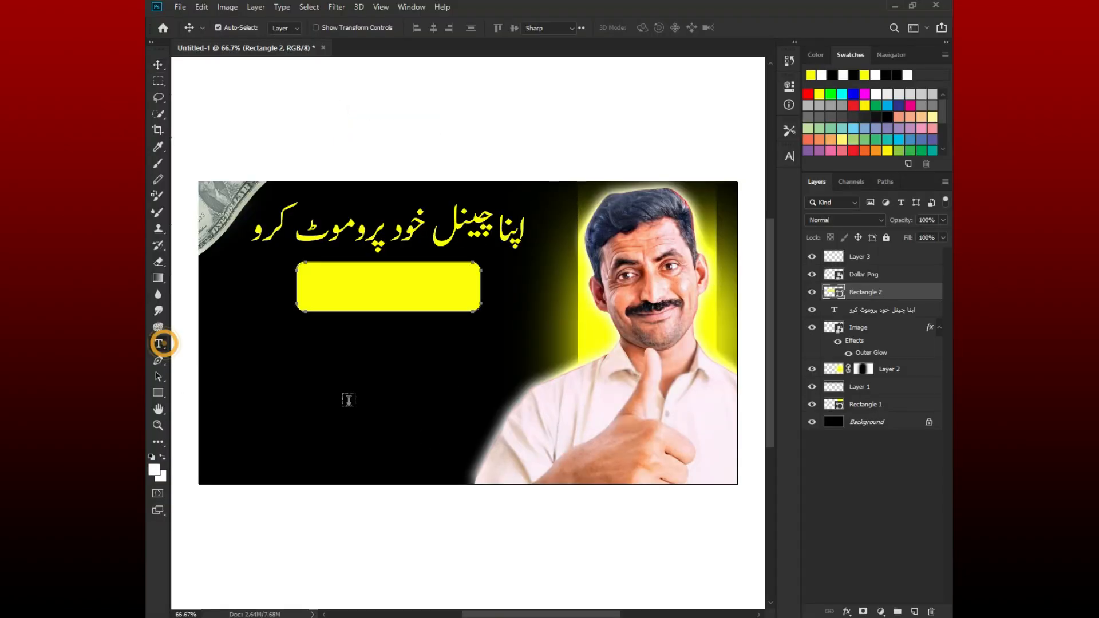
{"action": "left_click", "coordinate": [351, 385]}
{"action": "key", "text": "BackSpace"}
{"action": "key", "text": "ctrl+v"}
{"action": "left_click", "coordinate": [747, 28]}
{"action": "left_click", "coordinate": [158, 65]}
{"action": "left_click_drag", "start_coordinate": [395, 399], "coordinate": [422, 296]}
Step: Format the text on the rounded rectangle in black, with the Kasheeda font style at 21 pt
{"action": "left_click", "coordinate": [790, 156]}
{"action": "left_click", "coordinate": [756, 227]}
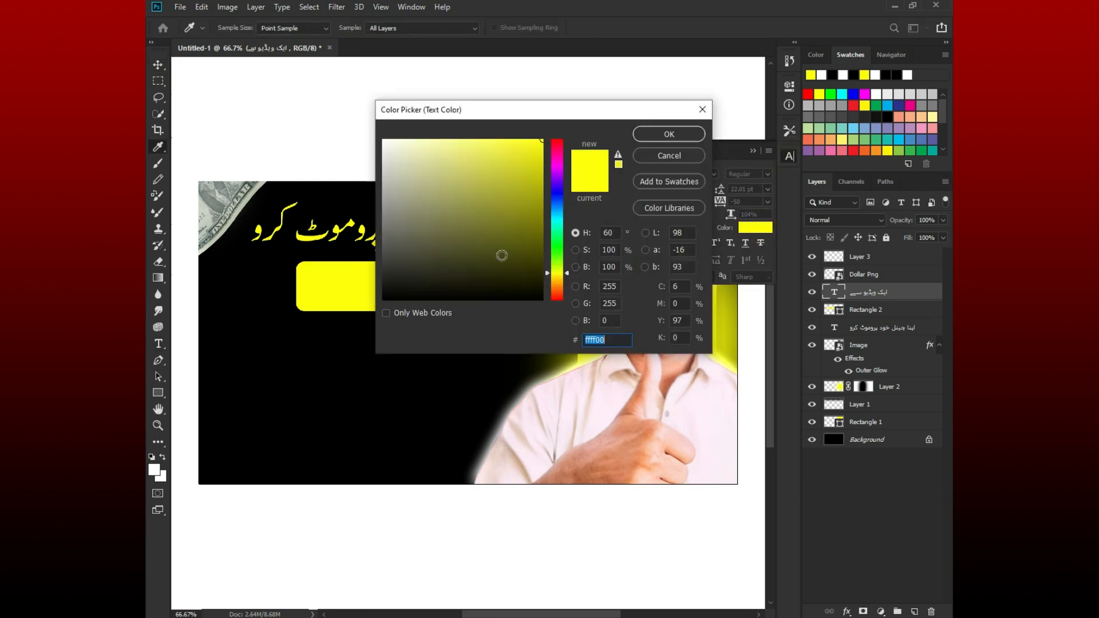
{"action": "left_click", "coordinate": [395, 295]}
{"action": "left_click", "coordinate": [668, 132]}
{"action": "left_click", "coordinate": [766, 173]}
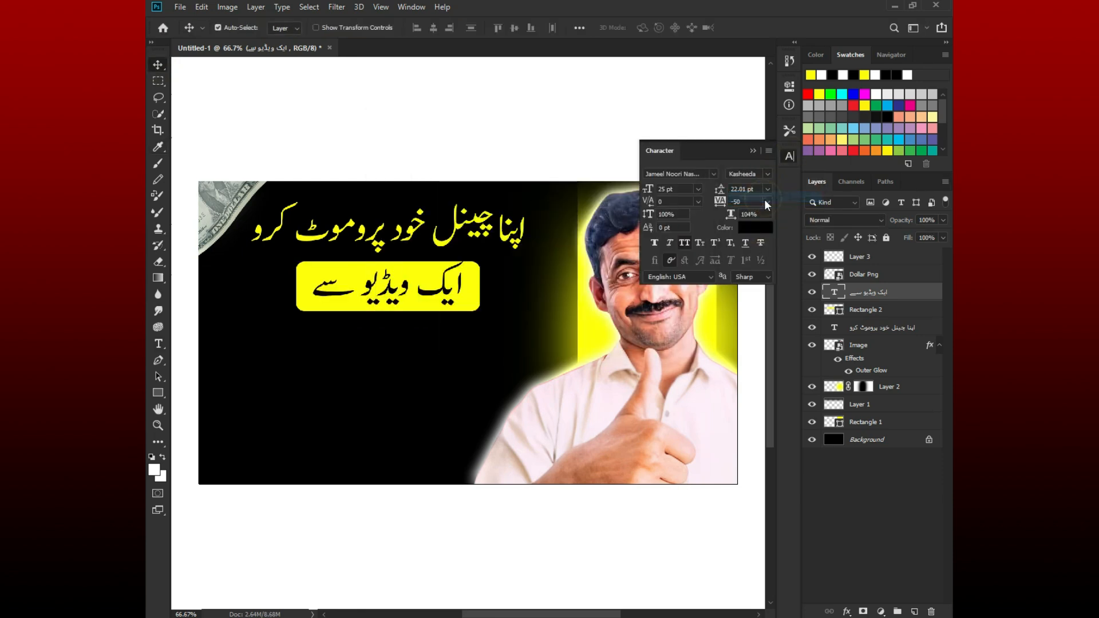
{"action": "left_click", "coordinate": [764, 200]}
{"action": "left_click_drag", "start_coordinate": [651, 195], "coordinate": [650, 196]}
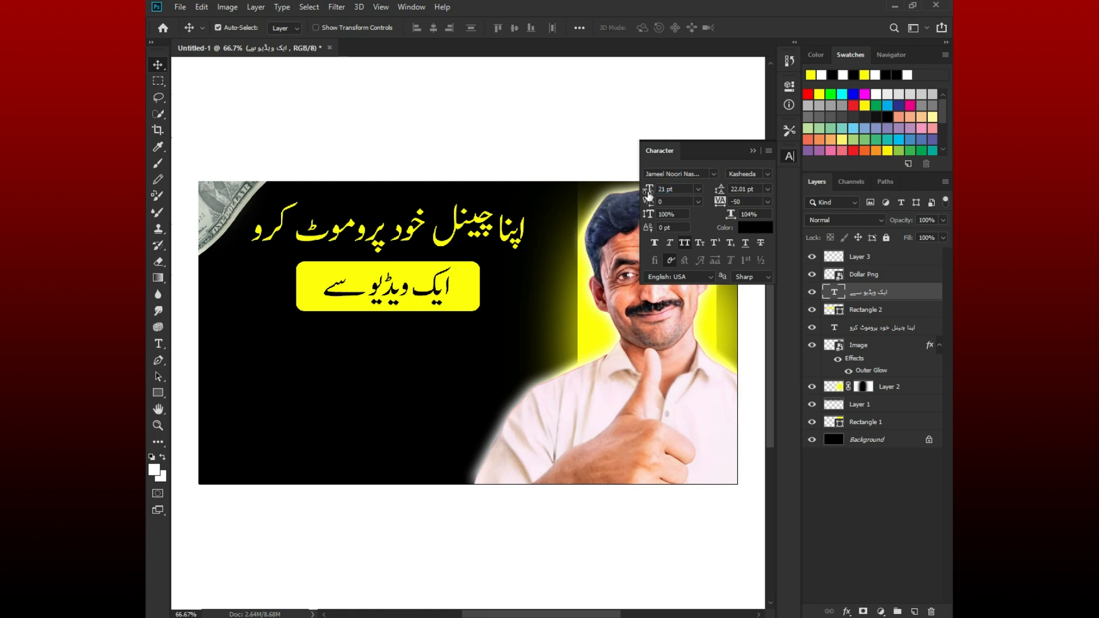
Step: Narrow the rounded yellow rectangle so it fits more tightly around the black Urdu text
{"action": "left_click", "coordinate": [789, 156]}
{"action": "left_click_drag", "start_coordinate": [396, 292], "coordinate": [394, 292]}
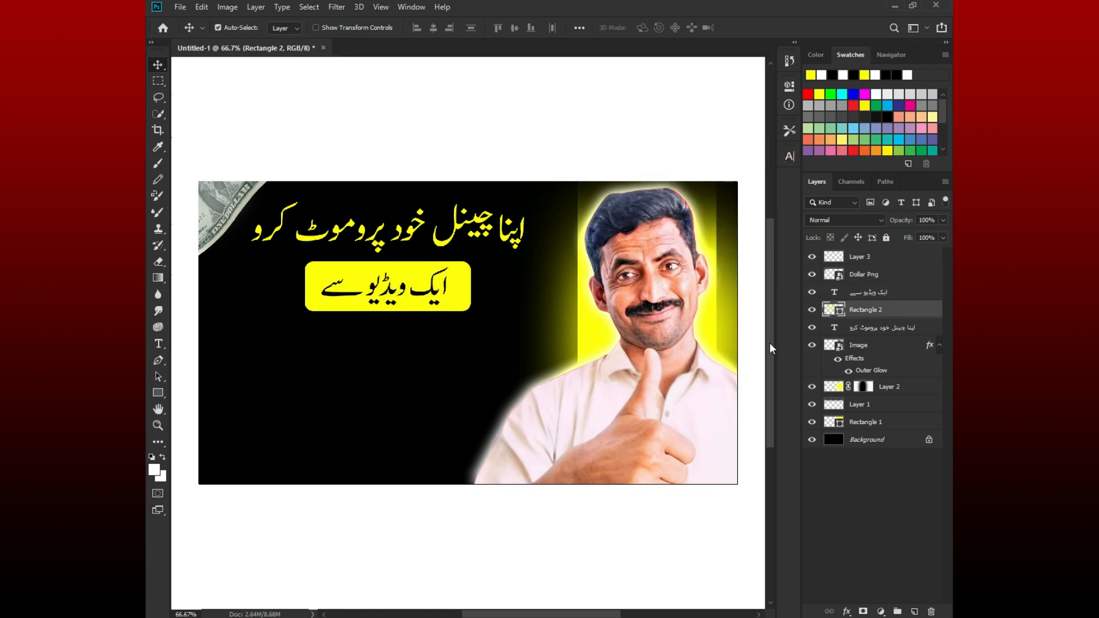
Step: Place the YouTube Logo image in the document, shrink and tilt it, and position it on the yellow box's lower-right corner
{"action": "key", "text": "alt+Tab"}
{"action": "left_click_drag", "start_coordinate": [496, 98], "coordinate": [452, 347]}
{"action": "left_click_drag", "start_coordinate": [671, 486], "coordinate": [408, 279]}
{"action": "left_click_drag", "start_coordinate": [310, 261], "coordinate": [456, 325]}
{"action": "left_click_drag", "start_coordinate": [551, 342], "coordinate": [545, 337]}
{"action": "left_click_drag", "start_coordinate": [419, 364], "coordinate": [426, 356]}
{"action": "key", "text": "Return"}
{"action": "left_click_drag", "start_coordinate": [475, 304], "coordinate": [481, 308]}
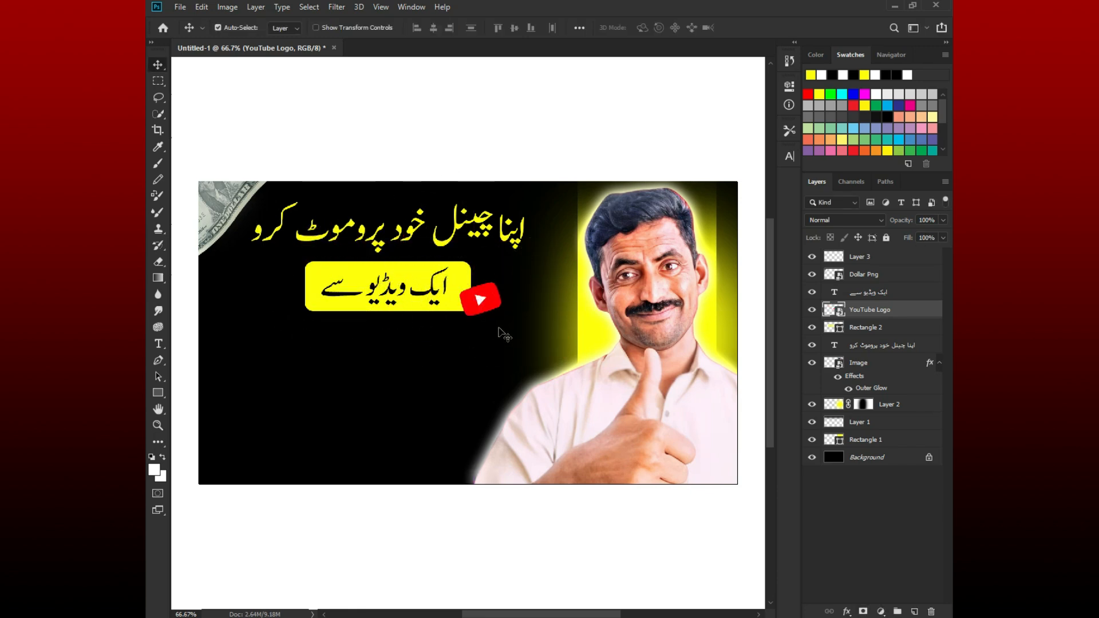
Step: Add a red outer glow to the small YouTube logo
{"action": "right_click", "coordinate": [886, 319]}
{"action": "left_click", "coordinate": [805, 99]}
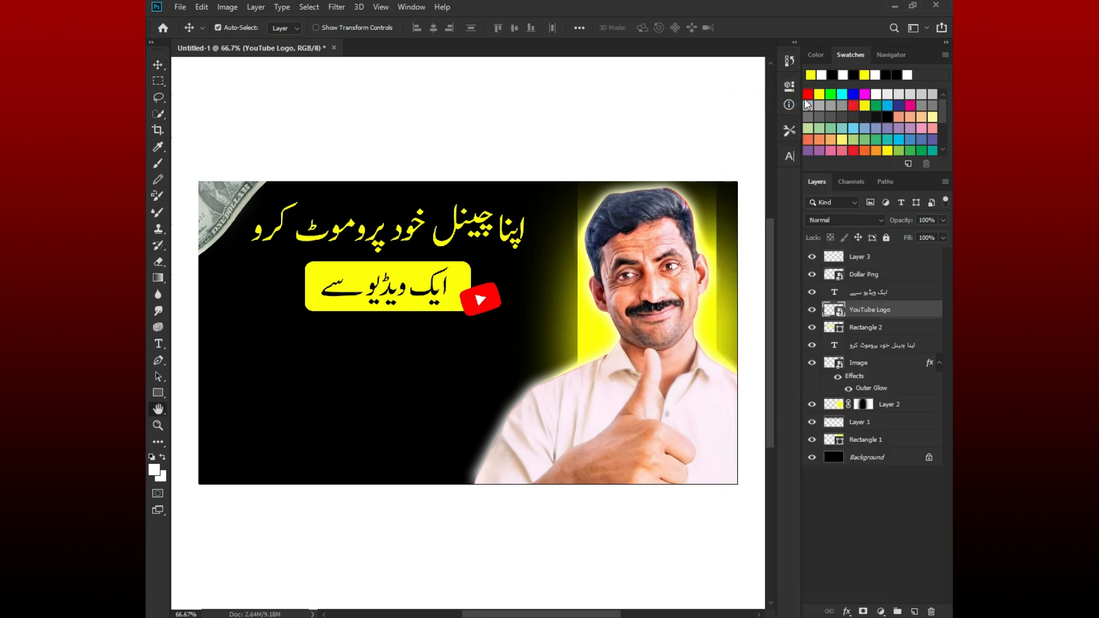
{"action": "left_click", "coordinate": [493, 447]}
{"action": "left_click", "coordinate": [660, 351]}
{"action": "left_click_drag", "start_coordinate": [508, 222], "coordinate": [613, 121]}
{"action": "left_click", "coordinate": [668, 135]}
{"action": "left_click_drag", "start_coordinate": [744, 327], "coordinate": [750, 416]}
{"action": "left_click", "coordinate": [901, 285]}
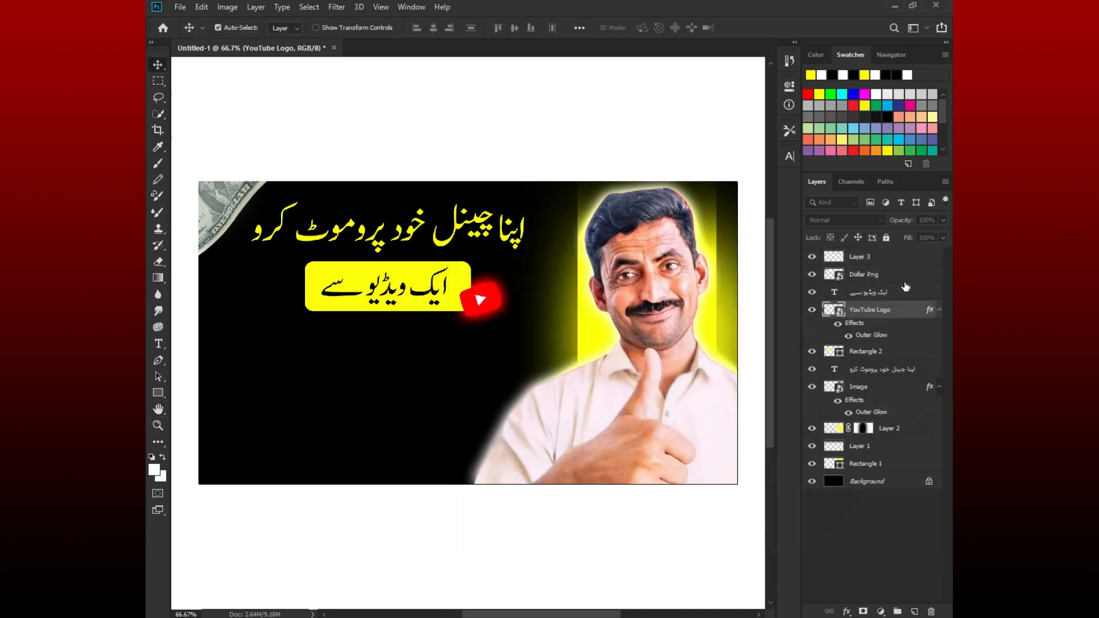
Step: Draw a dark red (#700000) rectangle about 1030 × 235 px below the yellow box, layered directly above the Background
{"action": "left_click", "coordinate": [158, 392]}
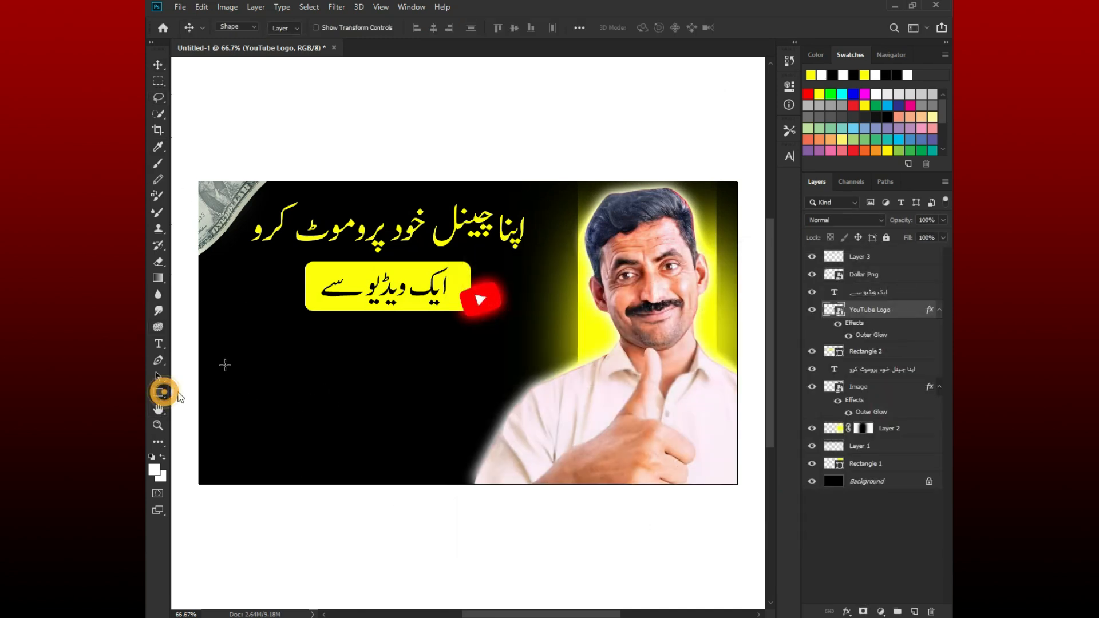
{"action": "mouse_move", "coordinate": [200, 322]}
{"action": "left_mouse_down"}
{"action": "mouse_move", "coordinate": [634, 409]}
{"action": "mouse_move", "coordinate": [633, 421]}
{"action": "left_mouse_up"}
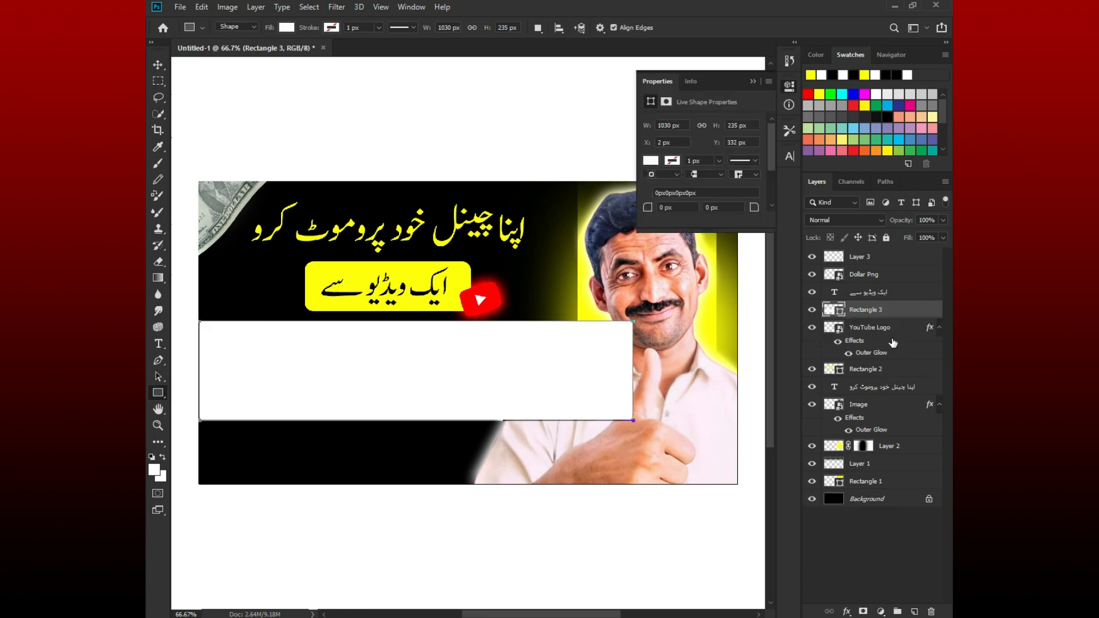
{"action": "left_click", "coordinate": [651, 160]}
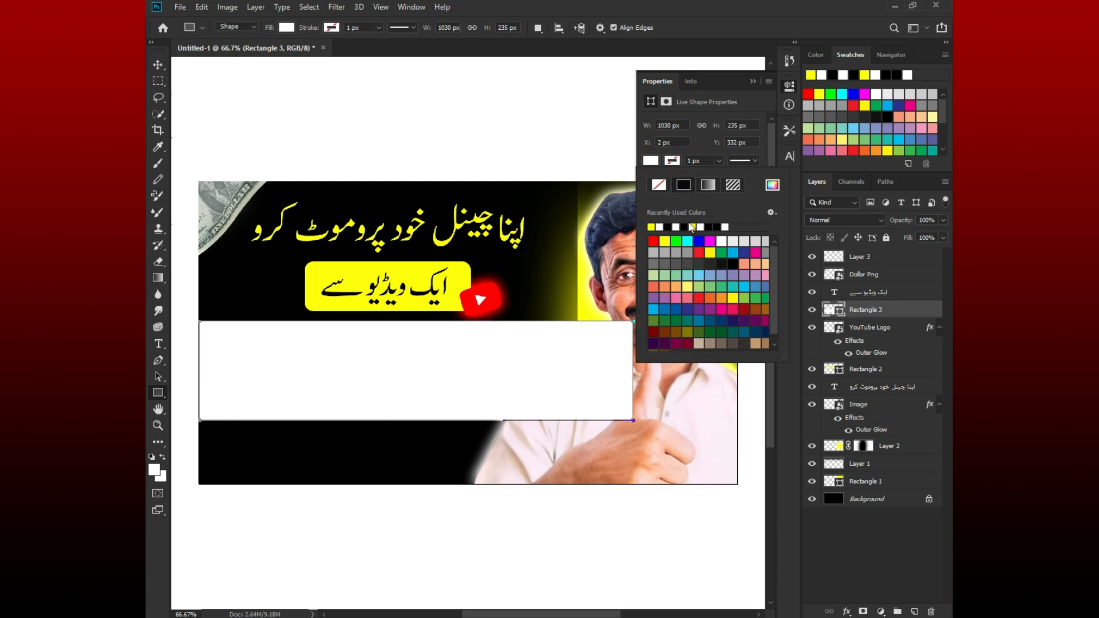
{"action": "left_click", "coordinate": [772, 184]}
{"action": "left_click_drag", "start_coordinate": [507, 206], "coordinate": [564, 238]}
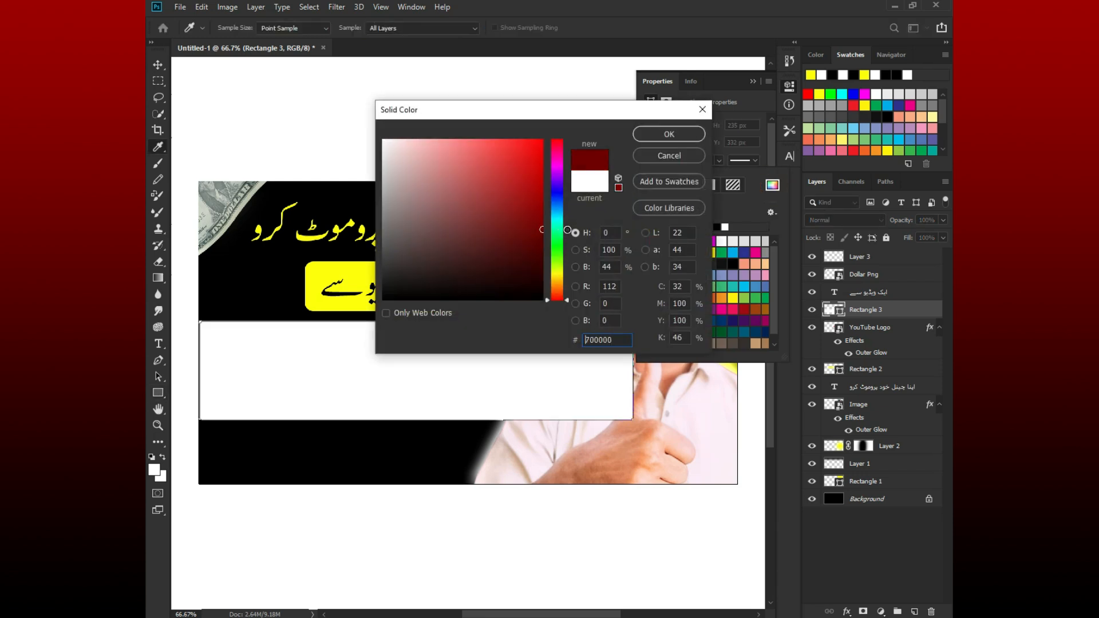
{"action": "left_click", "coordinate": [668, 135]}
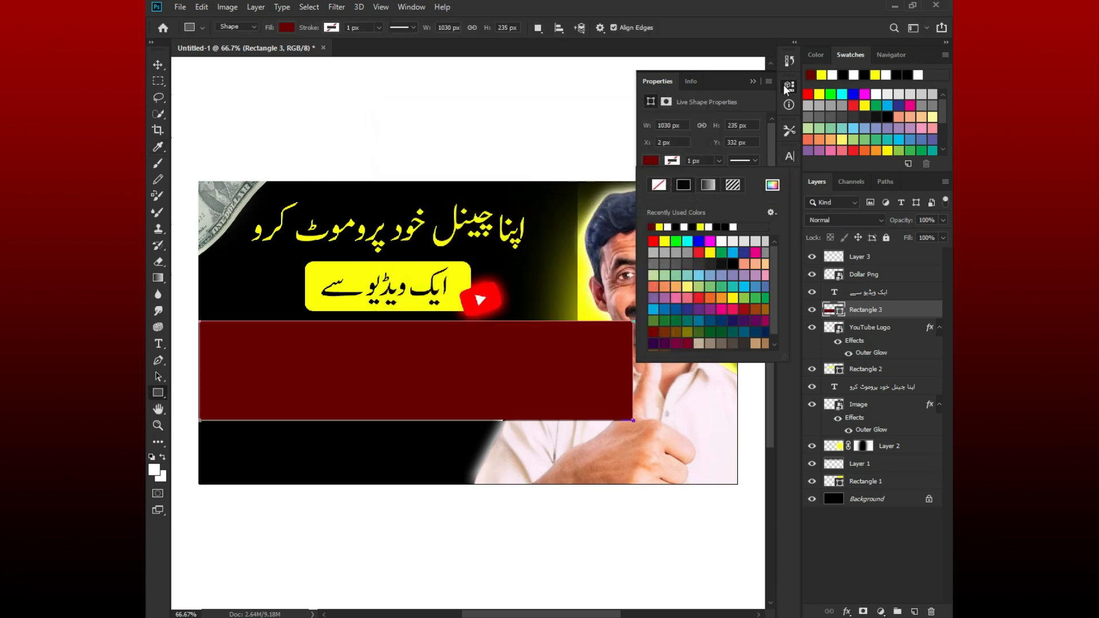
{"action": "left_click", "coordinate": [789, 86]}
{"action": "left_click_drag", "start_coordinate": [909, 311], "coordinate": [928, 485]}
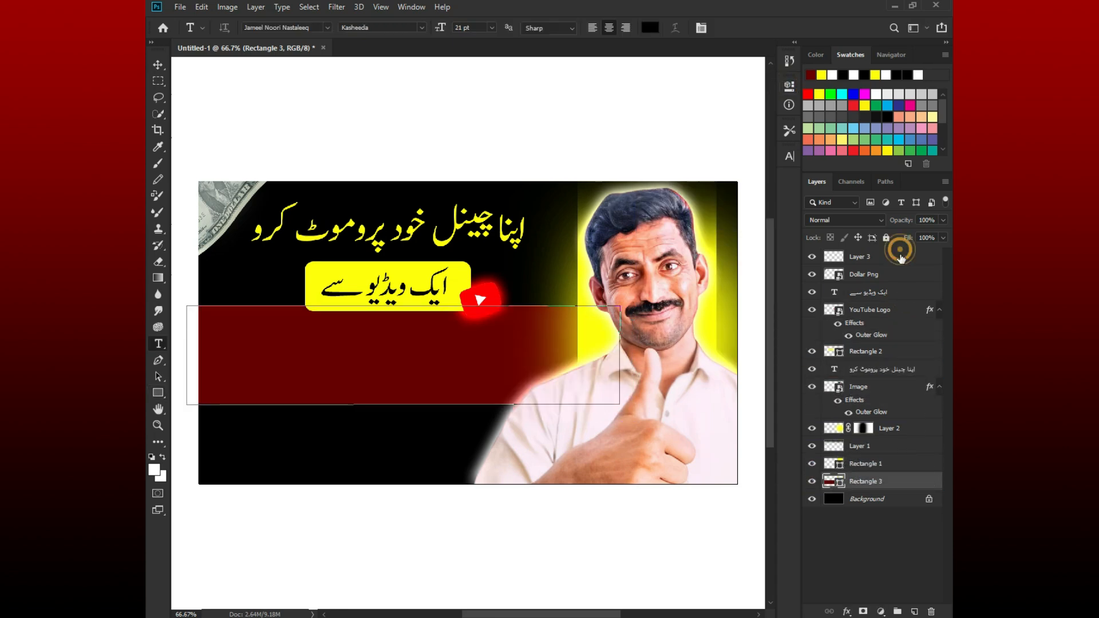
Step: Add a two-line text layer reading "4000 WATCHTIME &" and "1000 SUBSCRIBERS" above all layers and move it onto the dark red band
{"action": "left_click", "coordinate": [896, 256]}
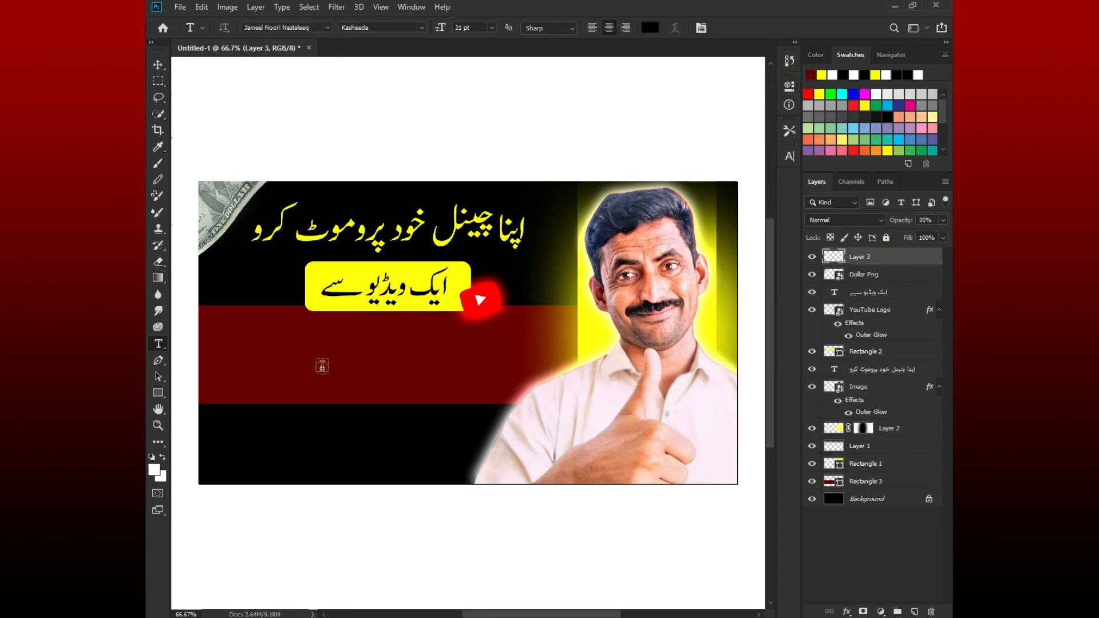
{"action": "left_click", "coordinate": [322, 367]}
{"action": "key", "text": "BackSpace"}
{"action": "type", "text": "4000 WATCHTIME &"}
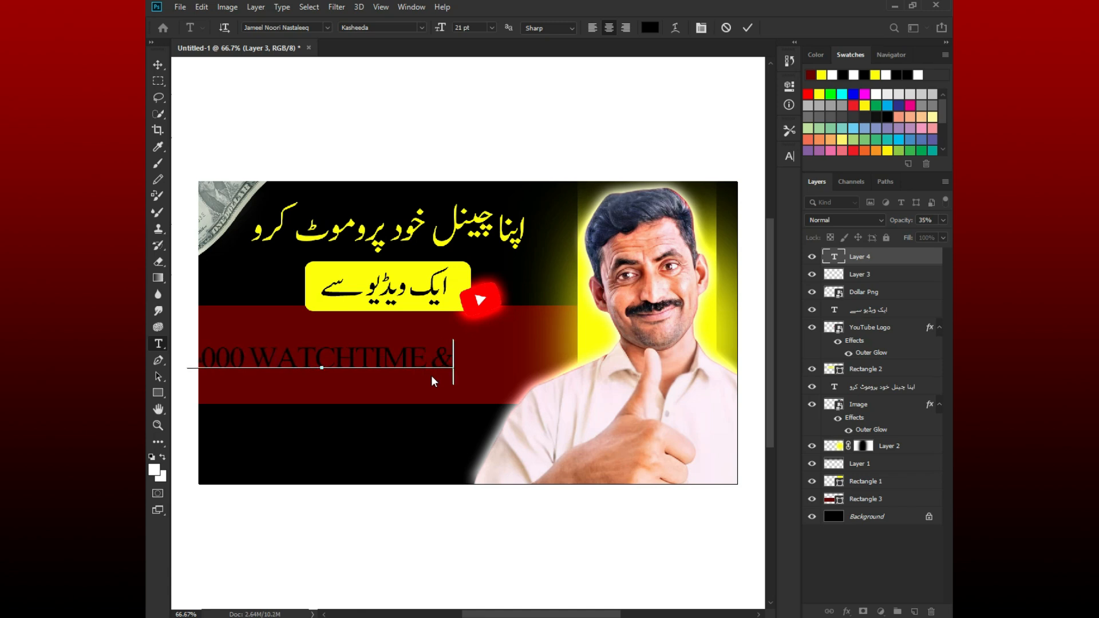
{"action": "key", "text": "Return"}
{"action": "type", "text": "1000 SUBSCRIBERS"}
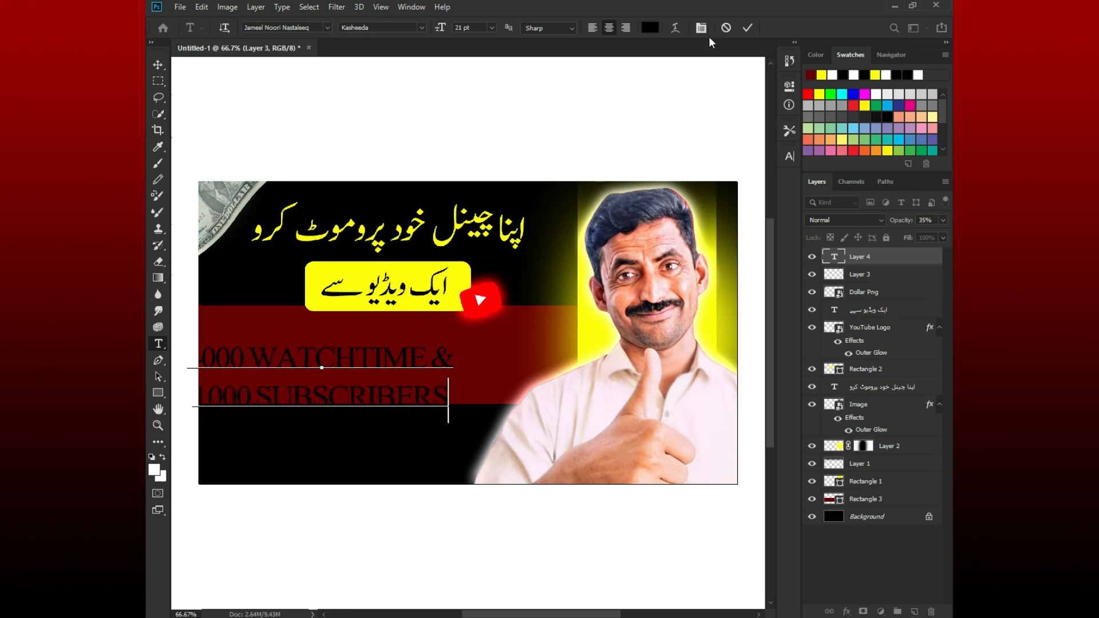
{"action": "left_click", "coordinate": [747, 28]}
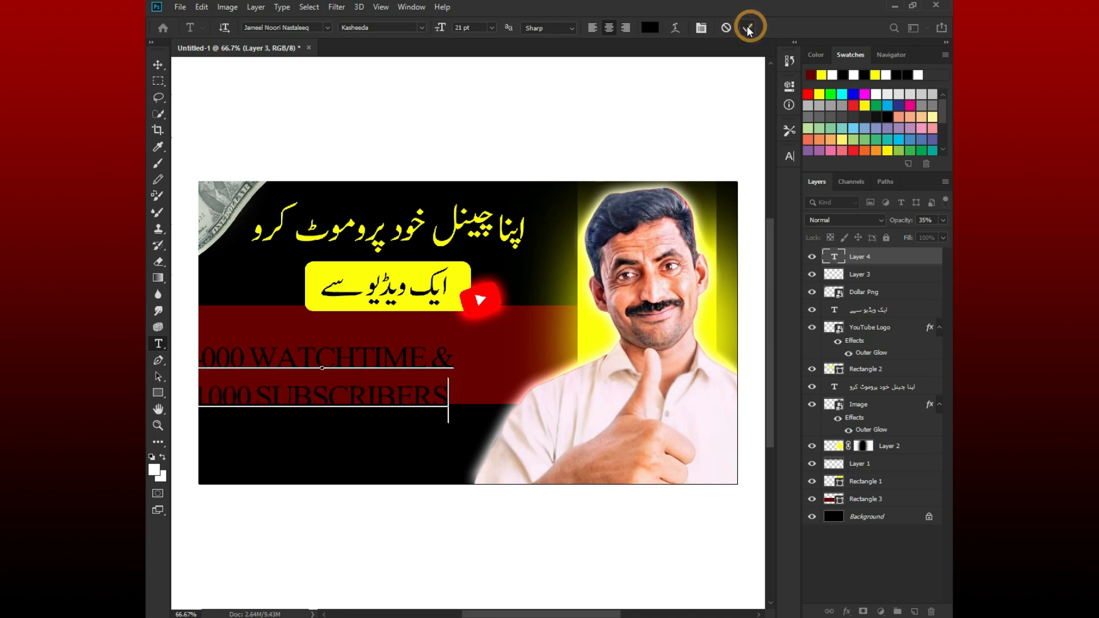
{"action": "left_click", "coordinate": [158, 64]}
{"action": "left_click_drag", "start_coordinate": [280, 366], "coordinate": [361, 352]}
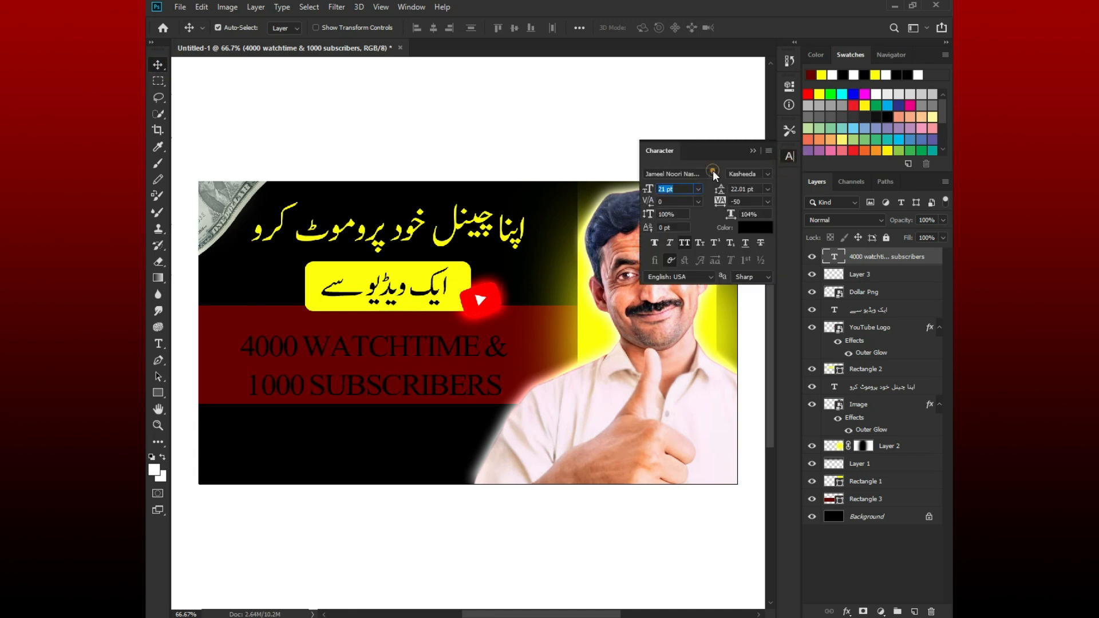
Step: Format the watchtime and subscribers text in Oswald SemiBold with -25 tracking and faux italic
{"action": "left_click", "coordinate": [688, 174]}
{"action": "key", "text": "BackSpace"}
{"action": "type", "text": "o"}
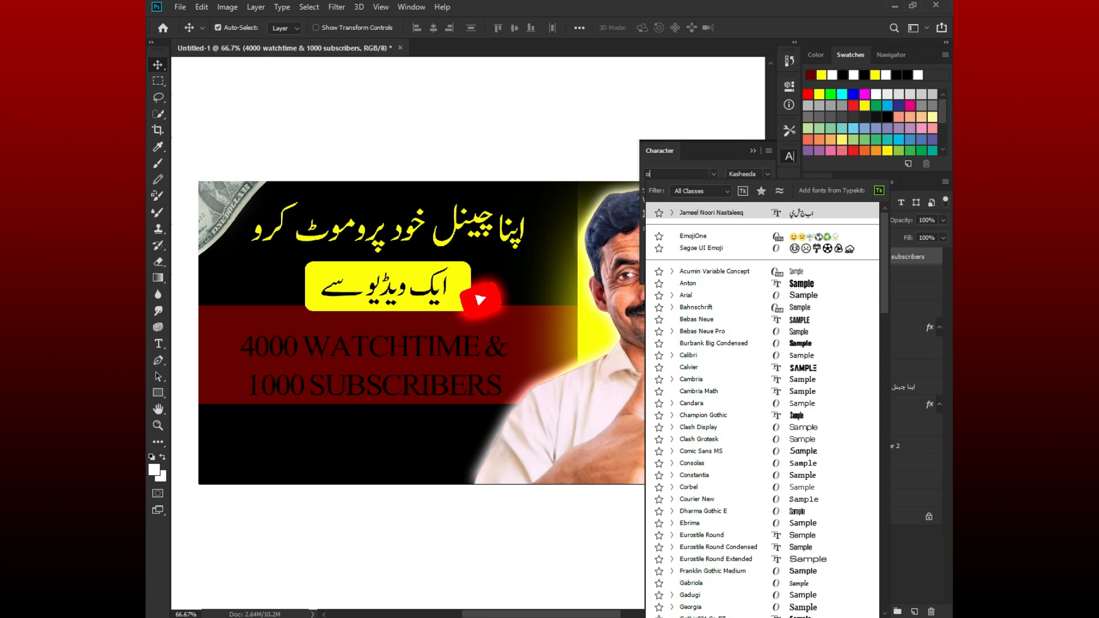
{"action": "type", "text": "swald"}
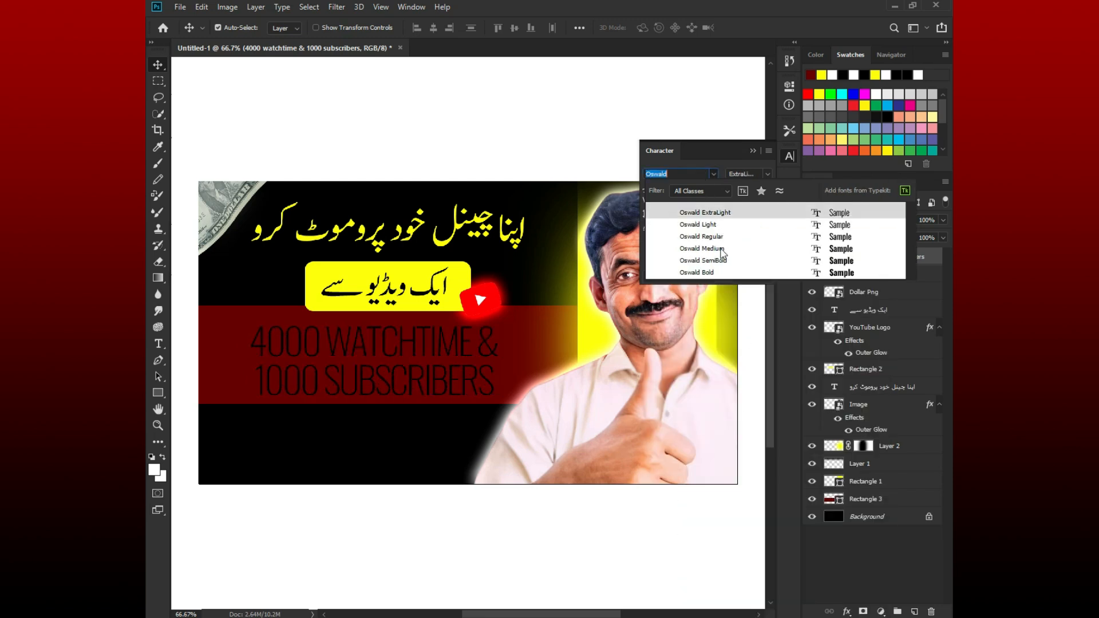
{"action": "left_click", "coordinate": [723, 263]}
{"action": "left_click", "coordinate": [767, 202]}
{"action": "left_click", "coordinate": [753, 239]}
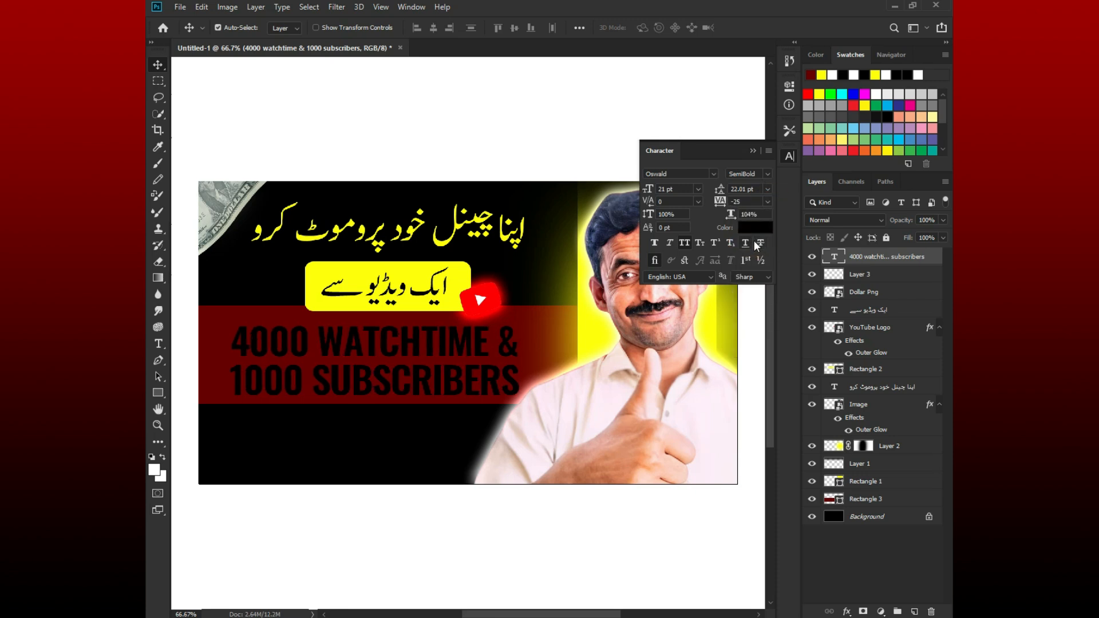
{"action": "left_click", "coordinate": [670, 244]}
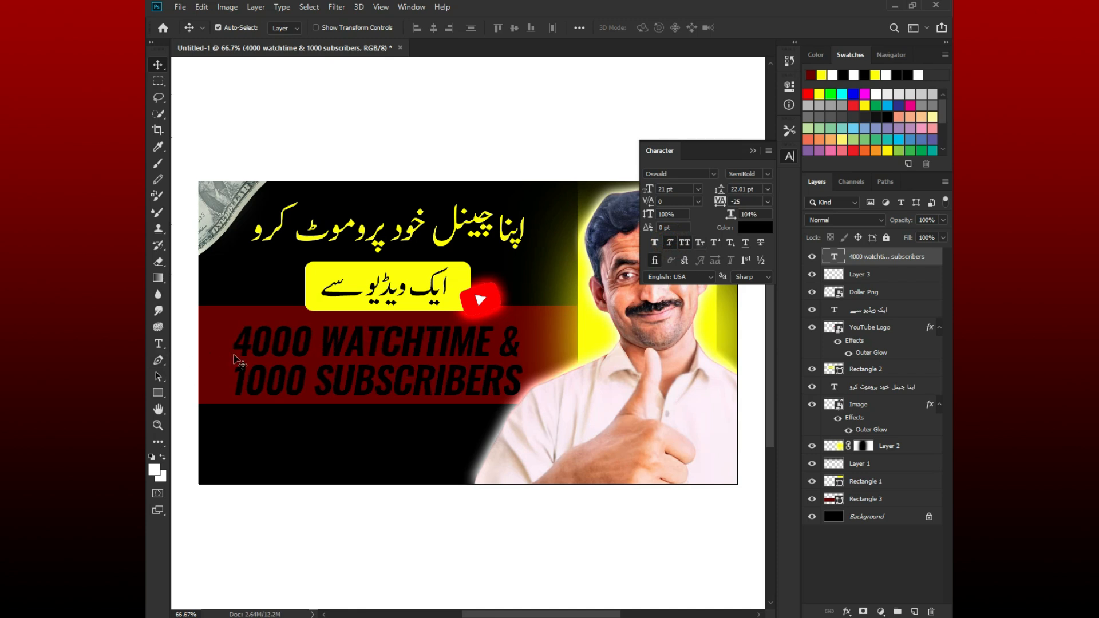
Step: Color the numbers "4000" and "1000" in the text yellow (#ffff00)
{"action": "key", "text": "t"}
{"action": "left_click_drag", "start_coordinate": [232, 347], "coordinate": [309, 343]}
{"action": "left_click", "coordinate": [755, 227]}
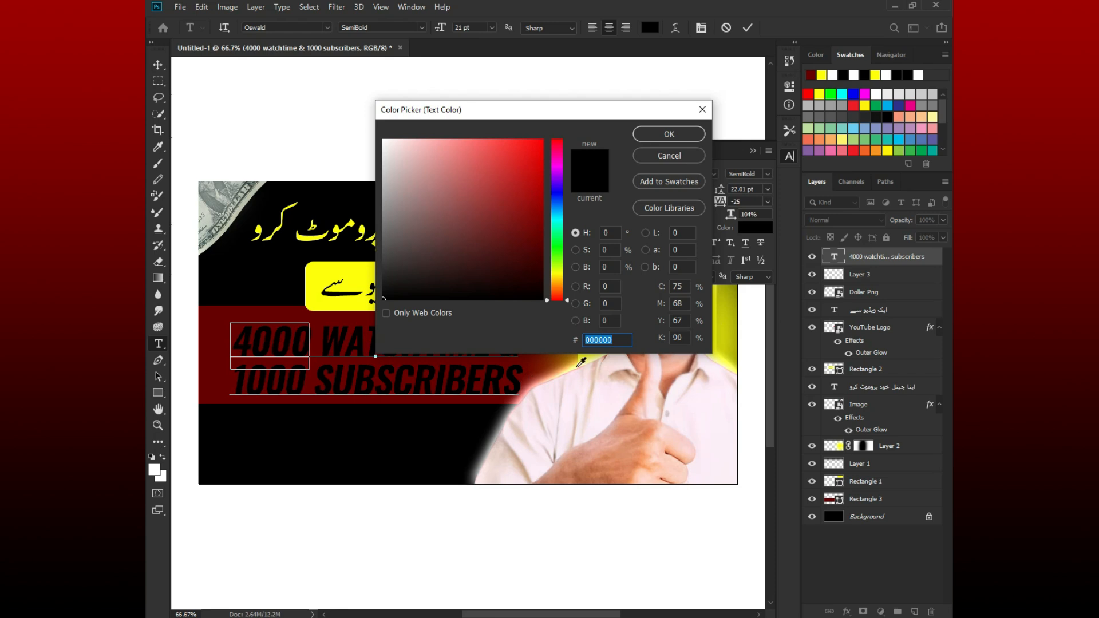
{"action": "left_click", "coordinate": [595, 355]}
{"action": "left_click", "coordinate": [542, 140]}
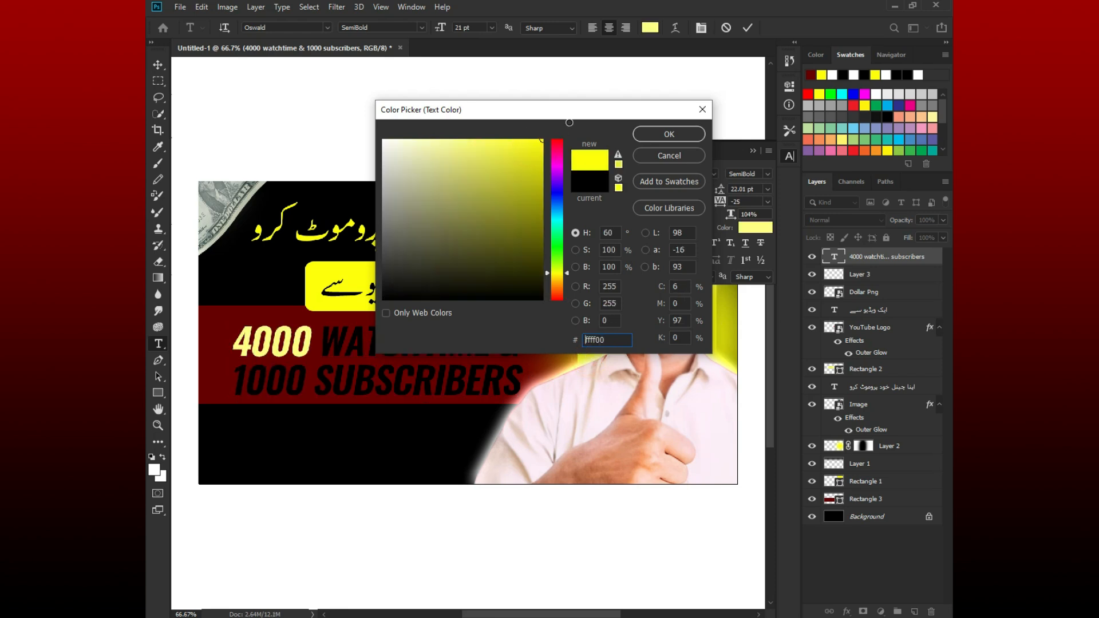
{"action": "left_click", "coordinate": [669, 134]}
{"action": "left_click_drag", "start_coordinate": [234, 383], "coordinate": [311, 379]}
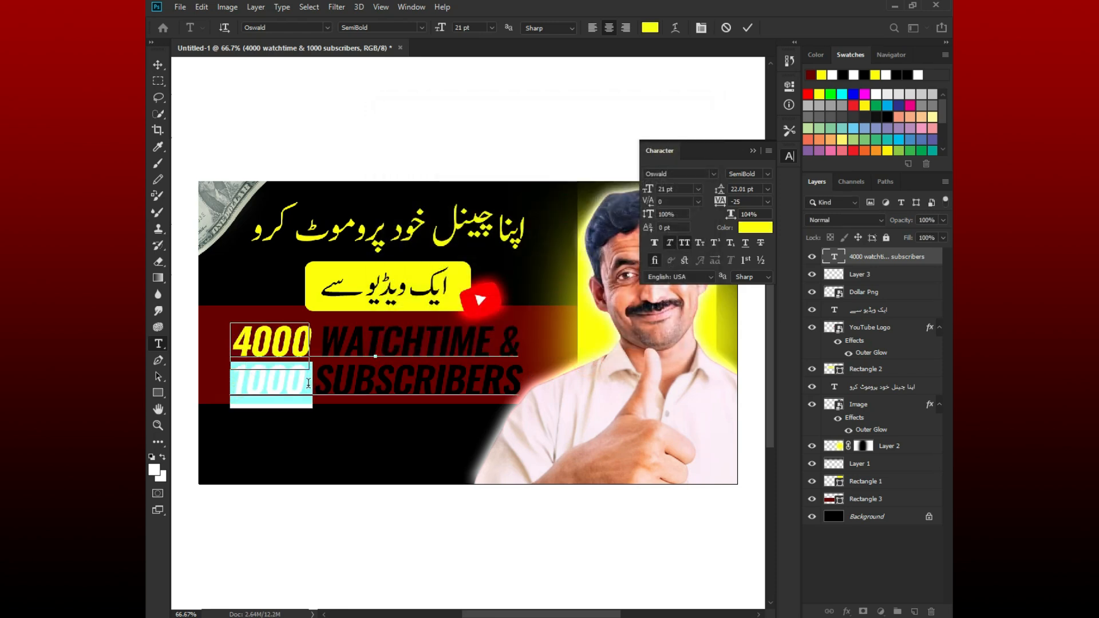
{"action": "left_click", "coordinate": [755, 227]}
{"action": "left_click", "coordinate": [247, 328]}
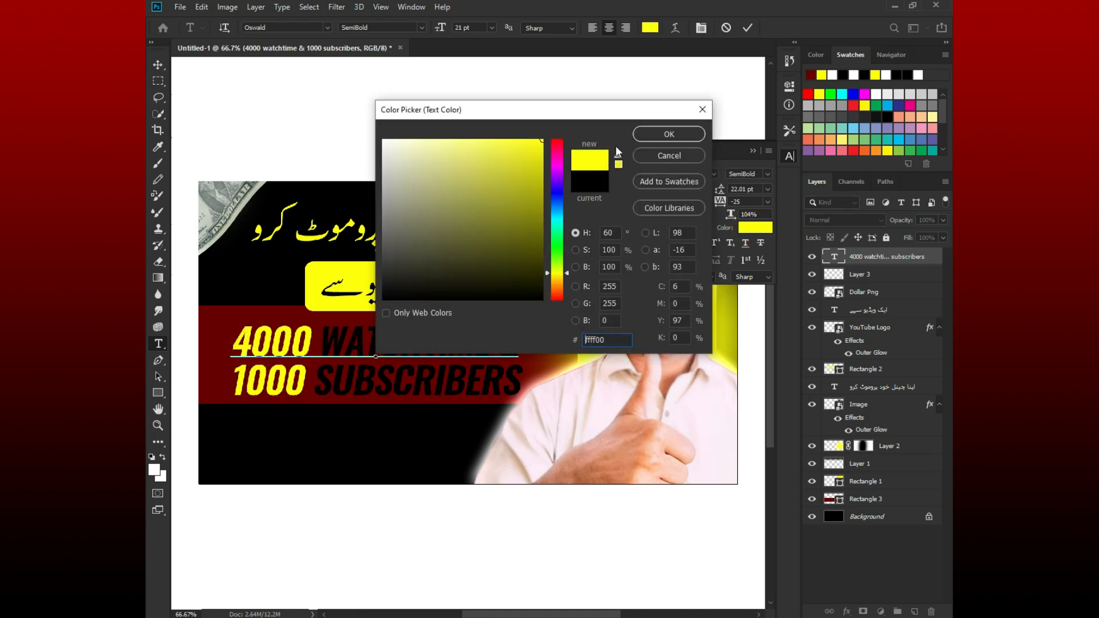
{"action": "left_click", "coordinate": [669, 134]}
Step: Color the words "WATCHTIME" and "SUBSCRIBERS" white
{"action": "left_click_drag", "start_coordinate": [321, 338], "coordinate": [498, 341]}
{"action": "left_click", "coordinate": [754, 228]}
{"action": "left_click_drag", "start_coordinate": [465, 246], "coordinate": [383, 140]}
{"action": "left_click", "coordinate": [674, 135]}
{"action": "left_click_drag", "start_coordinate": [316, 382], "coordinate": [521, 382]}
{"action": "left_click", "coordinate": [750, 227]}
{"action": "left_click_drag", "start_coordinate": [437, 233], "coordinate": [389, 140]}
{"action": "left_click", "coordinate": [681, 135]}
Step: Color the "&" with the yellow of the rounded box and finish editing the text
{"action": "double_click", "coordinate": [506, 333]}
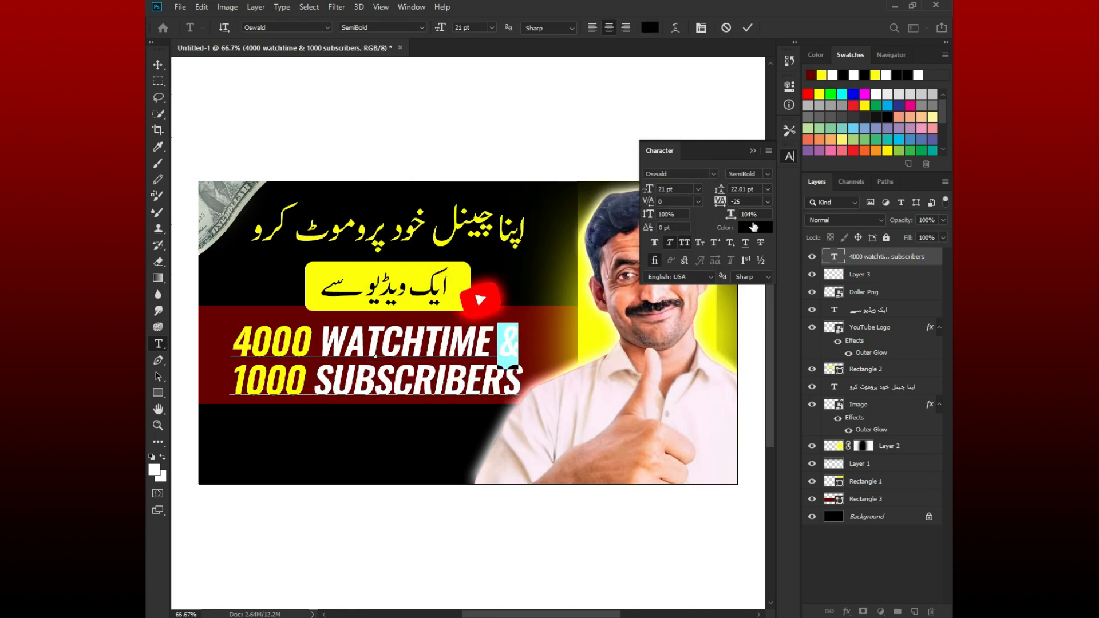
{"action": "left_click", "coordinate": [754, 228]}
{"action": "left_click", "coordinate": [312, 269]}
{"action": "left_click", "coordinate": [644, 133]}
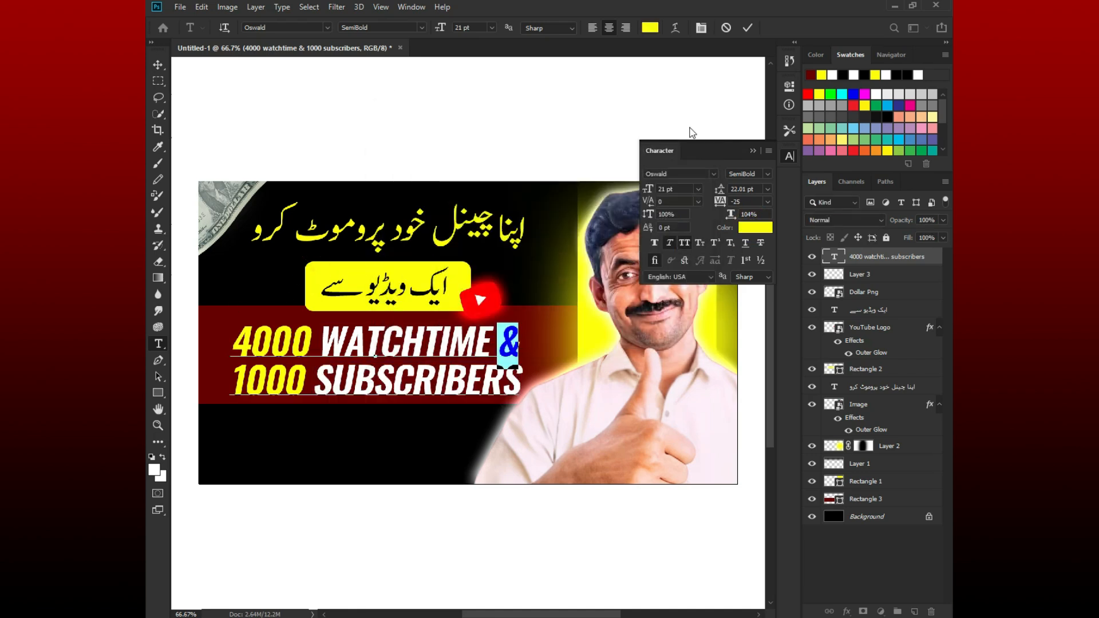
{"action": "left_click", "coordinate": [789, 156]}
{"action": "left_click", "coordinate": [747, 27]}
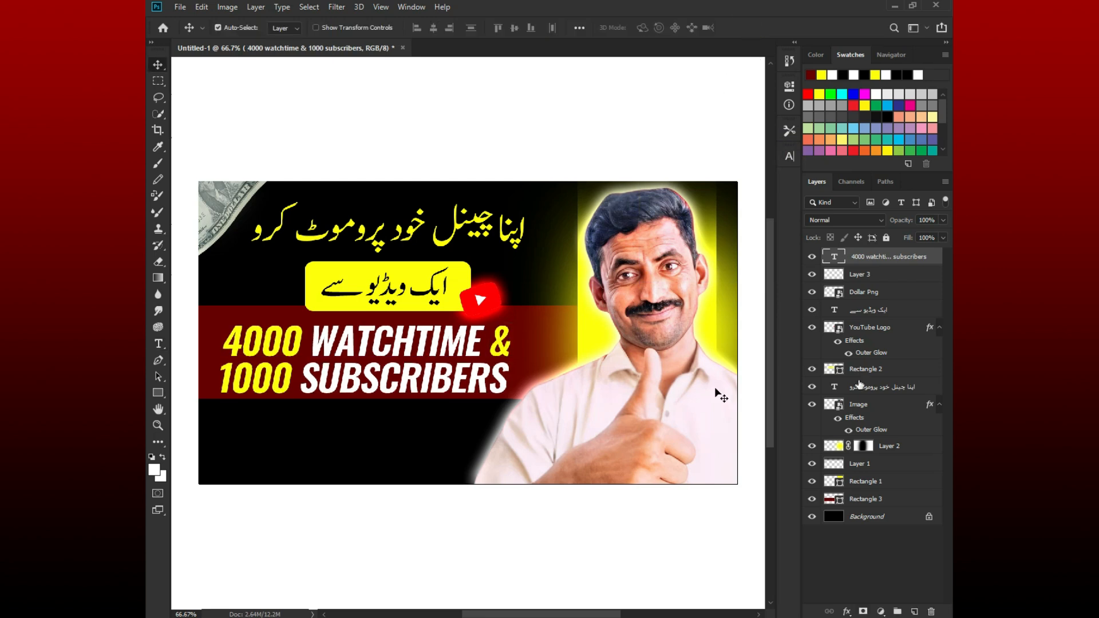
Step: Add a black drop shadow at 22% opacity to the watchtime and subscribers text
{"action": "right_click", "coordinate": [884, 257]}
{"action": "left_click", "coordinate": [744, 60]}
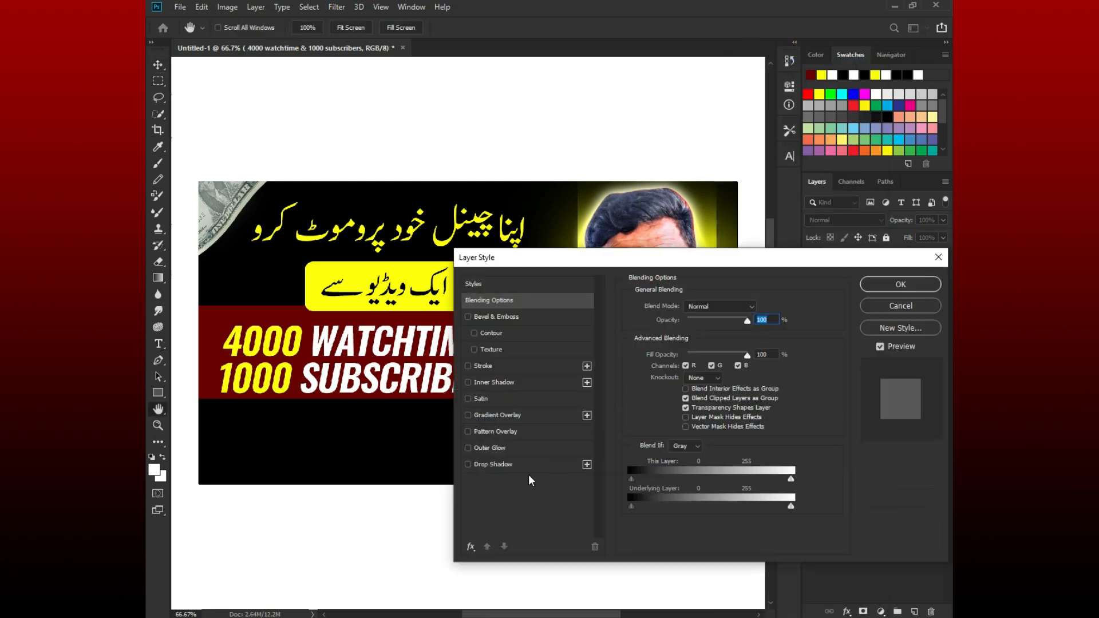
{"action": "left_click", "coordinate": [515, 464]}
{"action": "left_click_drag", "start_coordinate": [734, 318], "coordinate": [691, 322]}
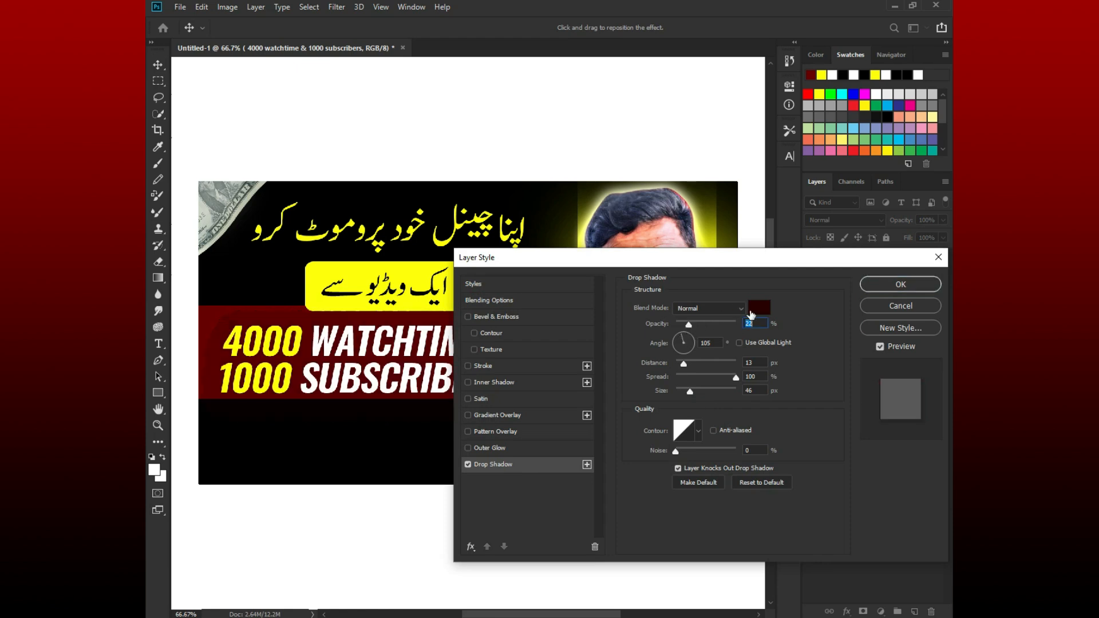
{"action": "left_click", "coordinate": [759, 307]}
{"action": "left_click", "coordinate": [670, 134]}
Step: Set the drop shadow's spread to 0%, distance to 5 px and size to 7 px
{"action": "left_click_drag", "start_coordinate": [735, 378], "coordinate": [643, 379]}
{"action": "left_click", "coordinate": [760, 361]}
{"action": "key", "text": "BackSpace"}
{"action": "key", "text": "BackSpace"}
{"action": "type", "text": "5"}
{"action": "left_click", "coordinate": [756, 390]}
{"action": "key", "text": "BackSpace"}
{"action": "key", "text": "BackSpace"}
{"action": "type", "text": "7"}
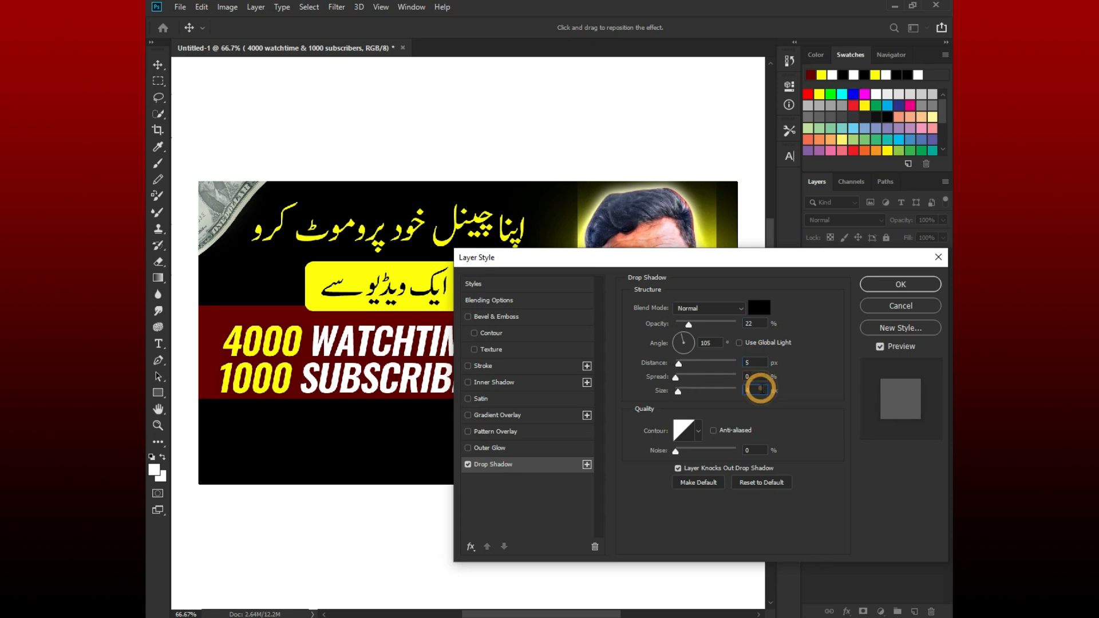
Step: Set the drop shadow's opacity to 75% and its angle to 120°, and apply the layer style
{"action": "double_click", "coordinate": [720, 344]}
{"action": "key", "text": "BackSpace"}
{"action": "type", "text": "90"}
{"action": "left_click_drag", "start_coordinate": [687, 325], "coordinate": [723, 337]}
{"action": "double_click", "coordinate": [714, 347]}
{"action": "type", "text": "120"}
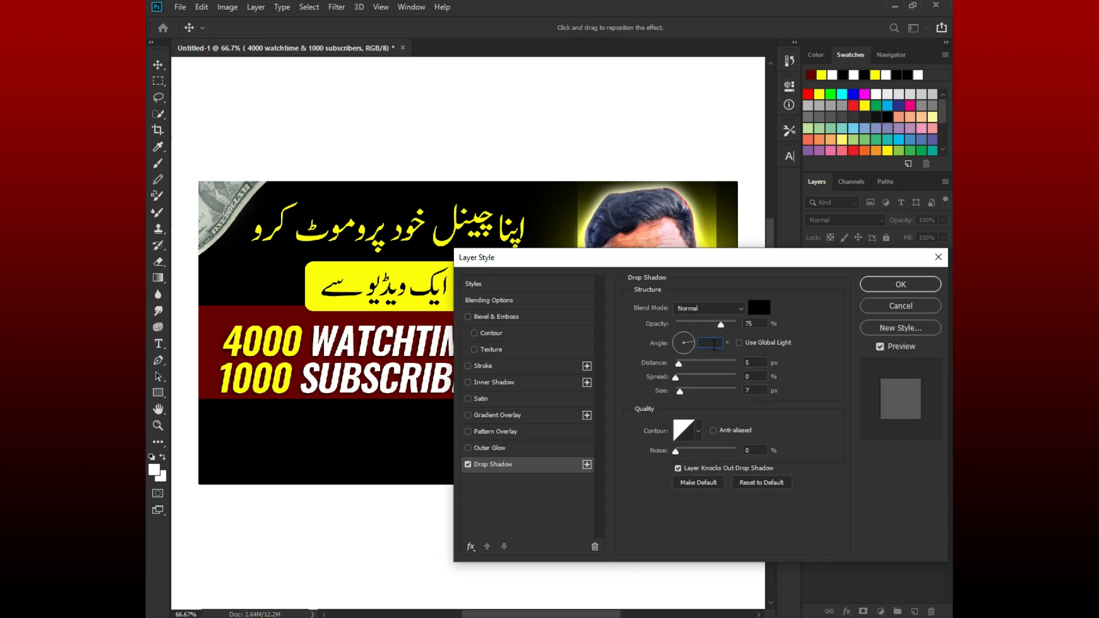
{"action": "left_click", "coordinate": [900, 284]}
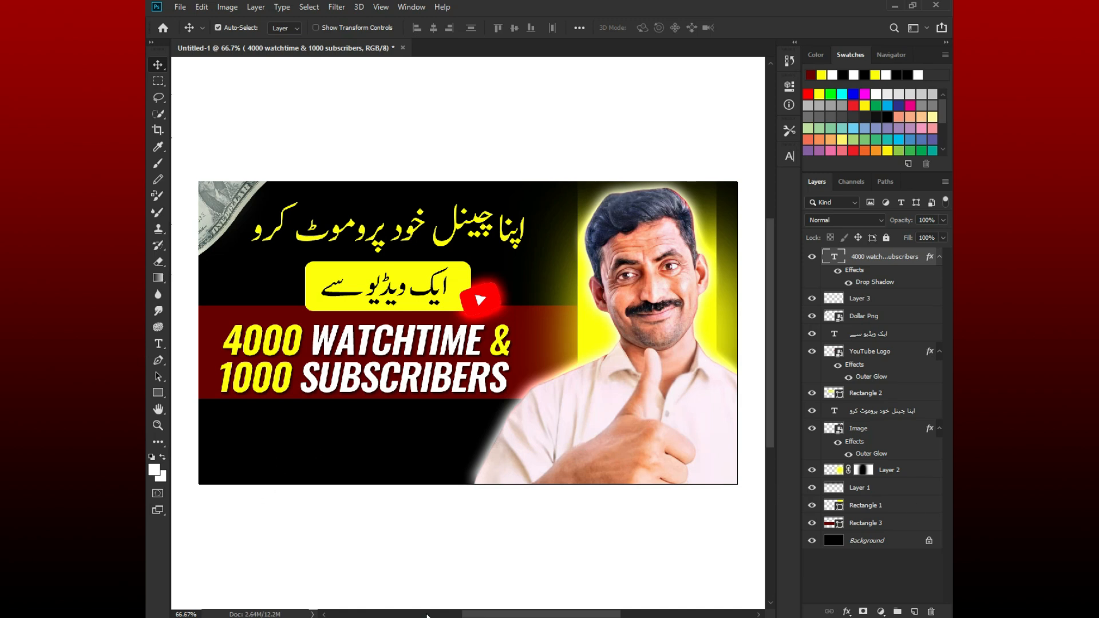
Step: Place another YouTube Logo, enlarge and rotate it, and position it partly cut off in the thumbnail's lower-left corner
{"action": "left_click", "coordinate": [467, 617]}
{"action": "left_click_drag", "start_coordinate": [513, 104], "coordinate": [346, 434]}
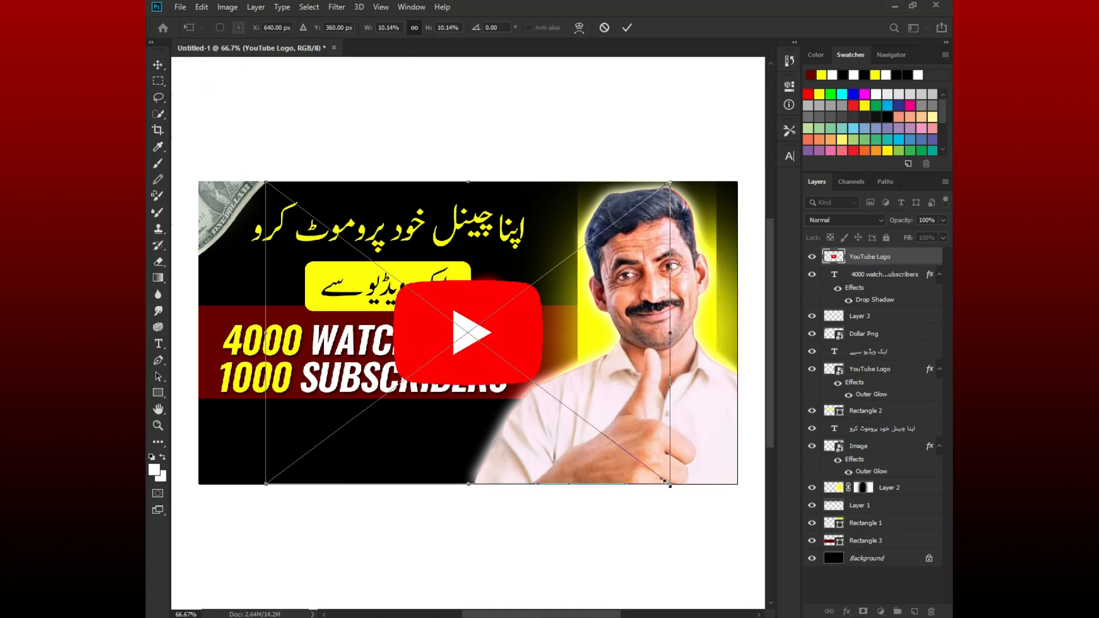
{"action": "left_click_drag", "start_coordinate": [667, 483], "coordinate": [689, 518]}
{"action": "left_click_drag", "start_coordinate": [579, 537], "coordinate": [506, 567]}
{"action": "key", "text": "Return"}
{"action": "left_click_drag", "start_coordinate": [240, 462], "coordinate": [243, 463]}
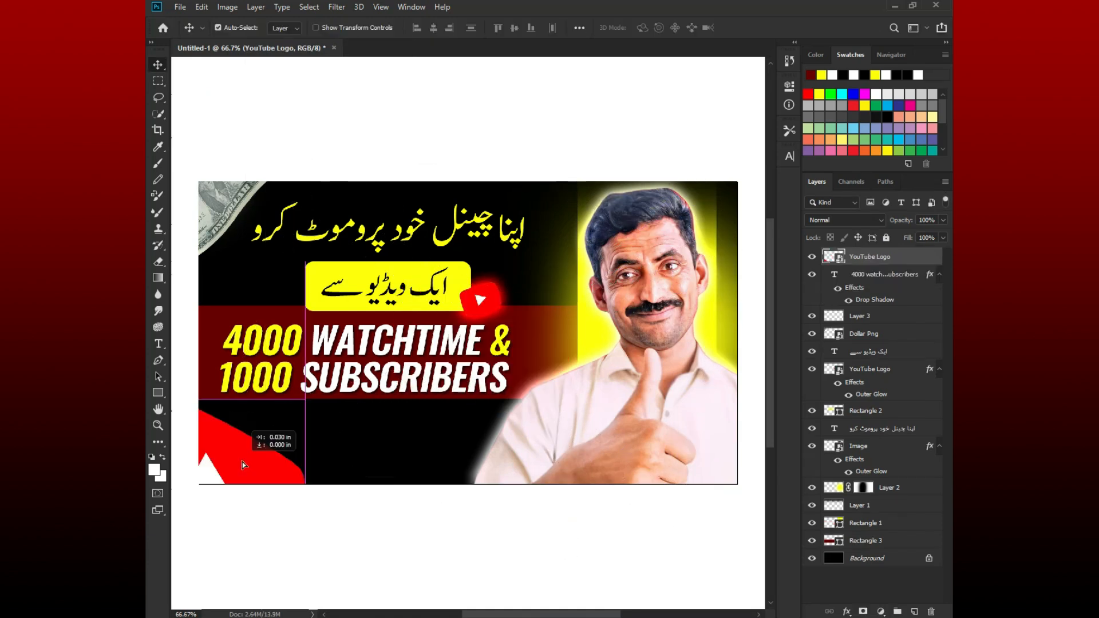
Step: Add a red Outer Glow to the lower-left YouTube logo with a size of 100 px
{"action": "right_click", "coordinate": [875, 253]}
{"action": "left_click", "coordinate": [744, 101]}
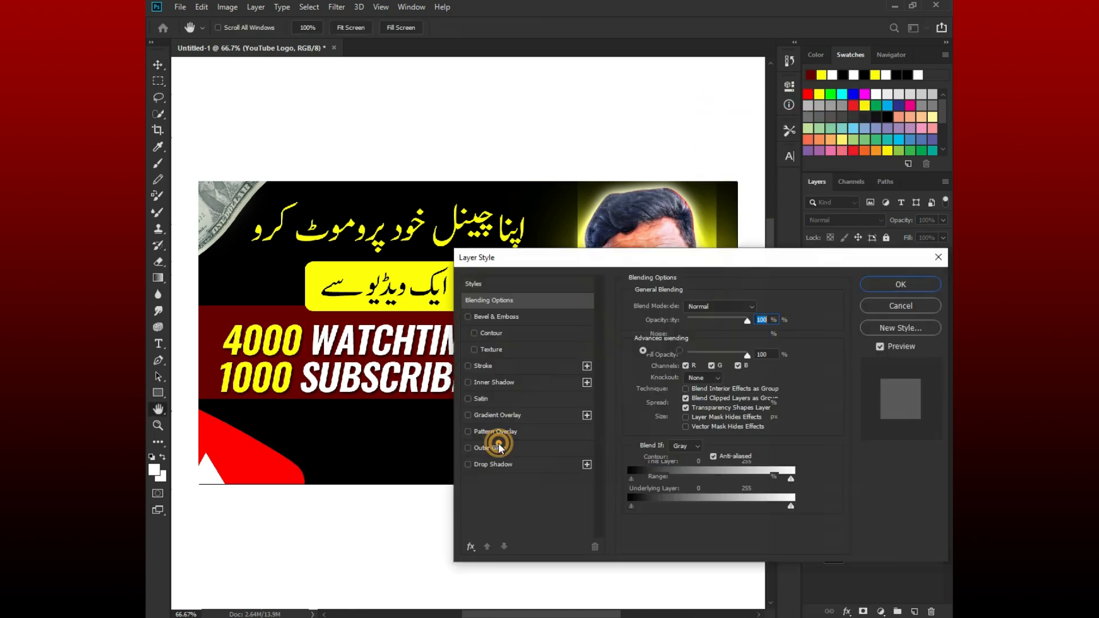
{"action": "left_click", "coordinate": [497, 447]}
{"action": "double_click", "coordinate": [761, 415]}
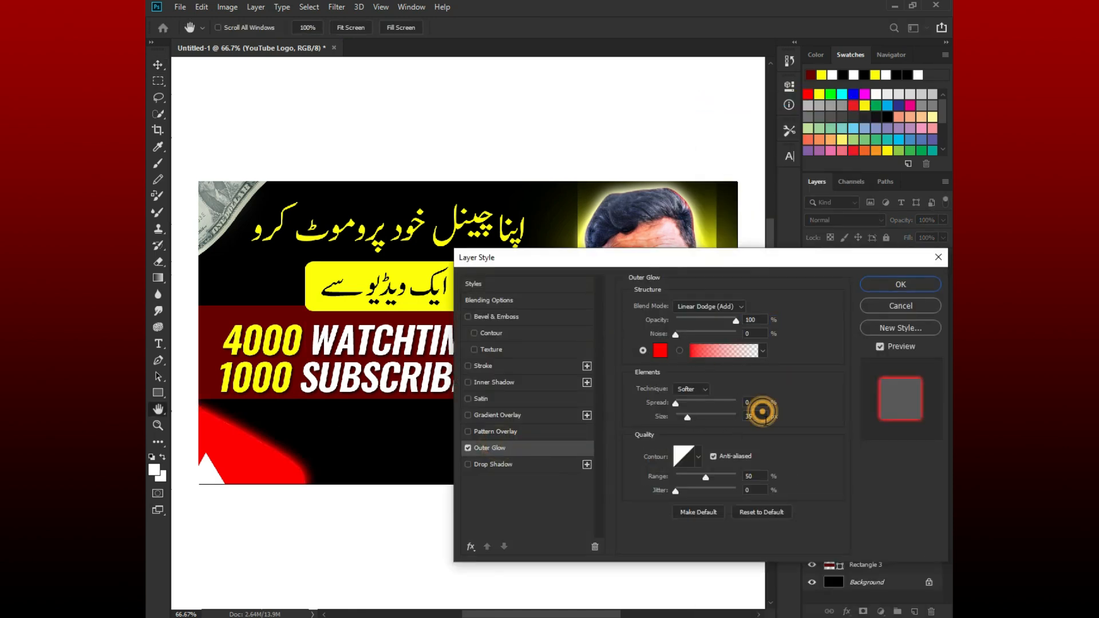
{"action": "key", "text": "BackSpace"}
{"action": "type", "text": "100"}
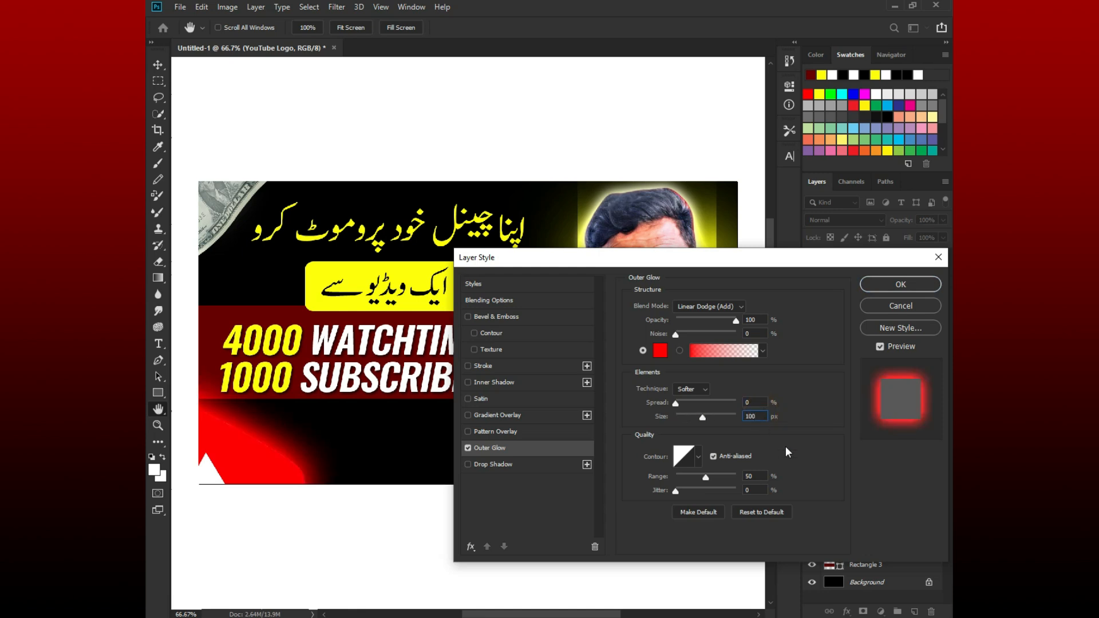
{"action": "left_click", "coordinate": [904, 288]}
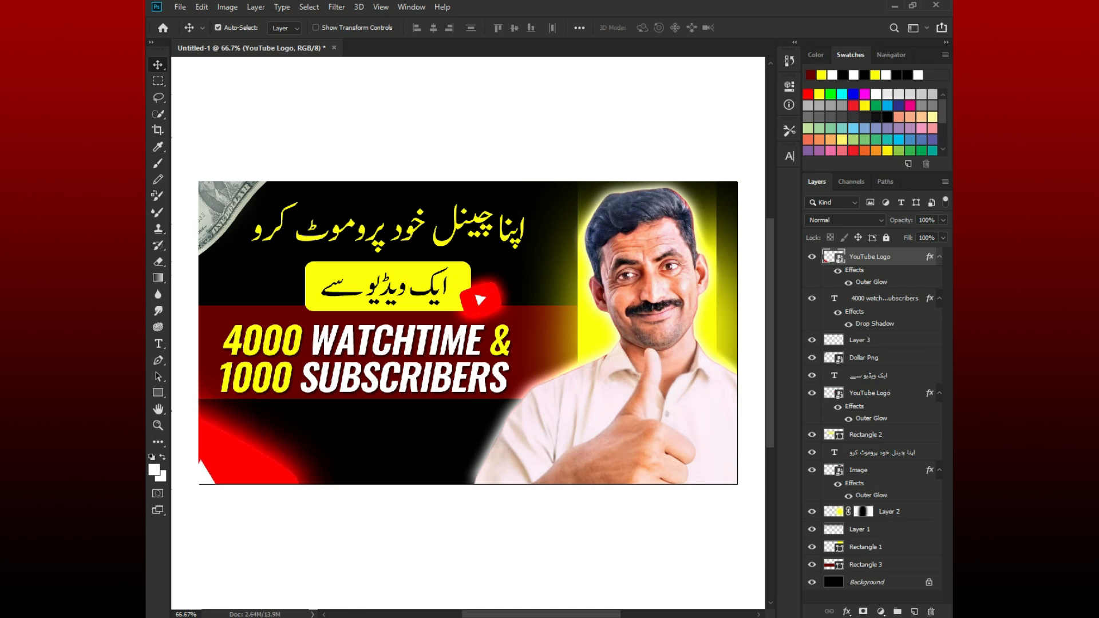
Step: Place another Dollar Png, rotate it to about -58°, shrink it, and position it behind the lower-left YouTube logo
{"action": "key", "text": "alt+Tab"}
{"action": "left_click_drag", "start_coordinate": [356, 95], "coordinate": [406, 387]}
{"action": "left_click_drag", "start_coordinate": [538, 510], "coordinate": [643, 436]}
{"action": "left_click_drag", "start_coordinate": [684, 354], "coordinate": [492, 318]}
{"action": "left_click_drag", "start_coordinate": [398, 428], "coordinate": [435, 410]}
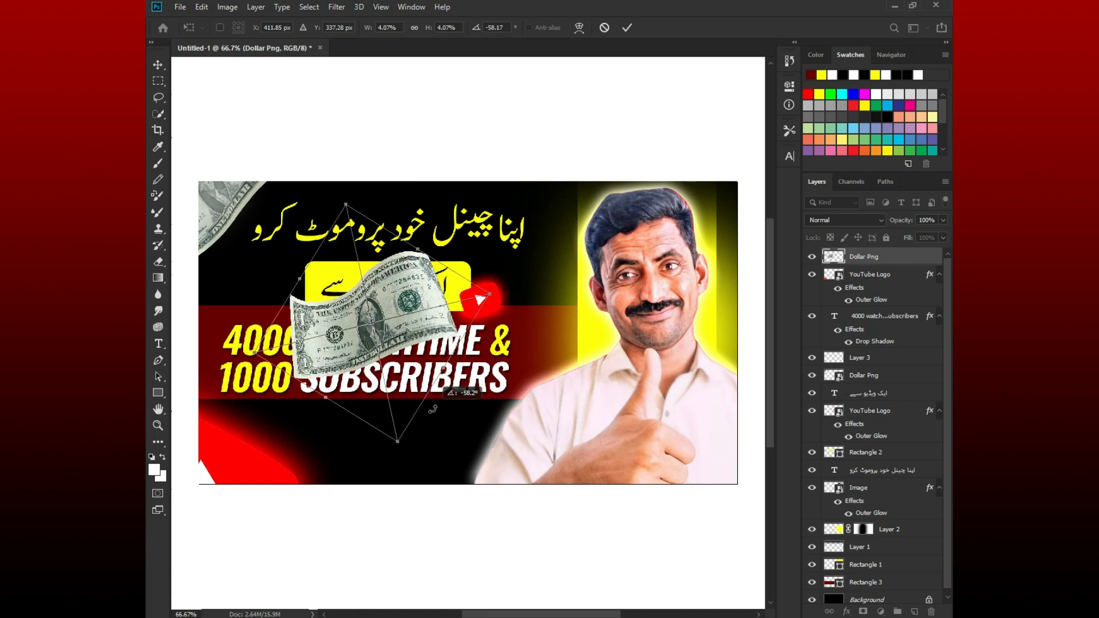
{"action": "left_click_drag", "start_coordinate": [395, 348], "coordinate": [314, 435]}
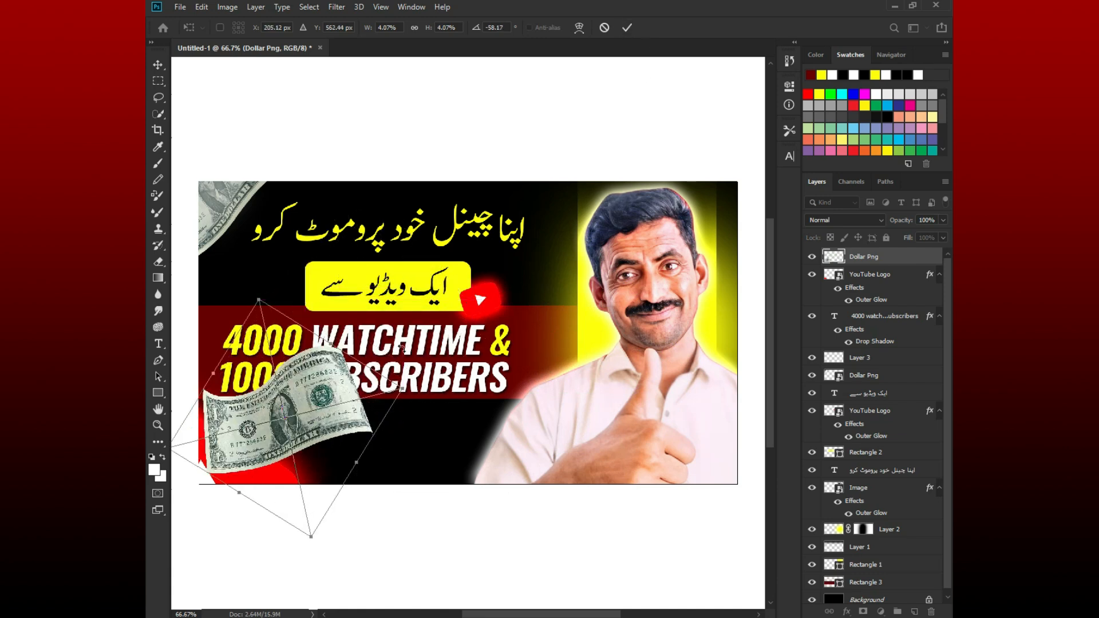
{"action": "left_click_drag", "start_coordinate": [401, 389], "coordinate": [338, 405]}
{"action": "left_click", "coordinate": [626, 28]}
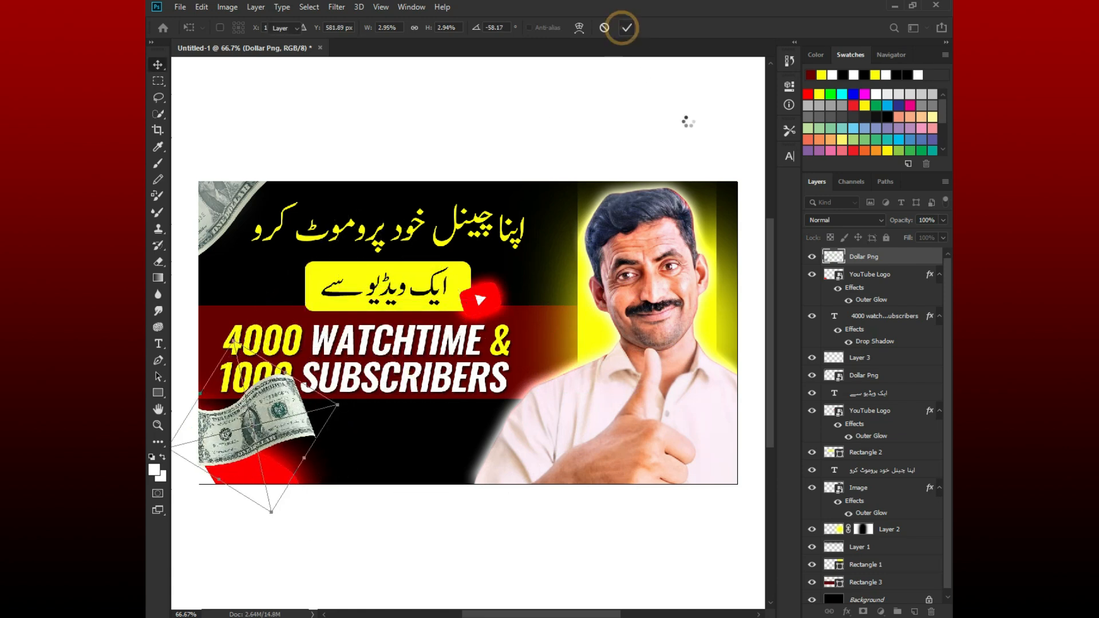
{"action": "left_click_drag", "start_coordinate": [887, 265], "coordinate": [886, 309]}
{"action": "left_click_drag", "start_coordinate": [264, 430], "coordinate": [276, 439]}
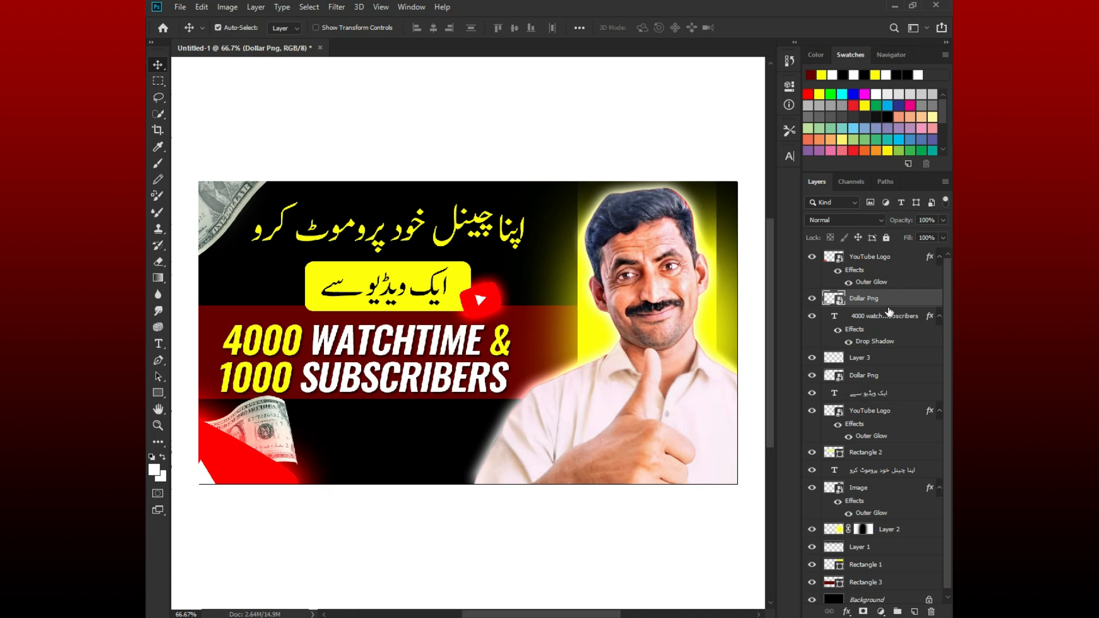
Step: Select the lower-left YouTube Logo layer and nudge the logo slightly upward
{"action": "left_click", "coordinate": [876, 261]}
{"action": "key", "text": "Up"}
{"action": "key", "text": "Up"}
{"action": "key", "text": "Up"}
{"action": "key", "text": "Up"}
{"action": "key", "text": "Up"}
{"action": "key", "text": "Up"}
{"action": "key", "text": "Up"}
{"action": "key", "text": "Up"}
{"action": "key", "text": "Up"}
{"action": "key", "text": "Up"}
{"action": "key", "text": "Up"}
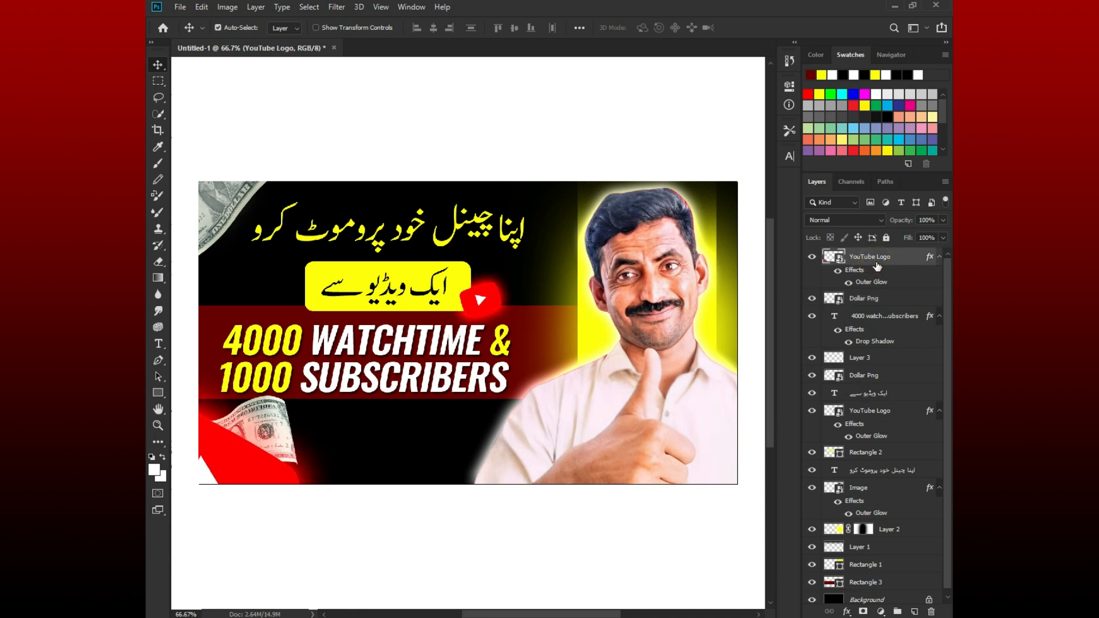
Step: Add a new layer directly above Rectangle 3, the watchtime band, and clip it to that rectangle
{"action": "left_click", "coordinate": [865, 583]}
{"action": "left_click", "coordinate": [915, 611]}
{"action": "right_click", "coordinate": [874, 579]}
{"action": "left_click", "coordinate": [831, 286]}
Step: Set the foreground color to bright red
{"action": "key", "text": "i"}
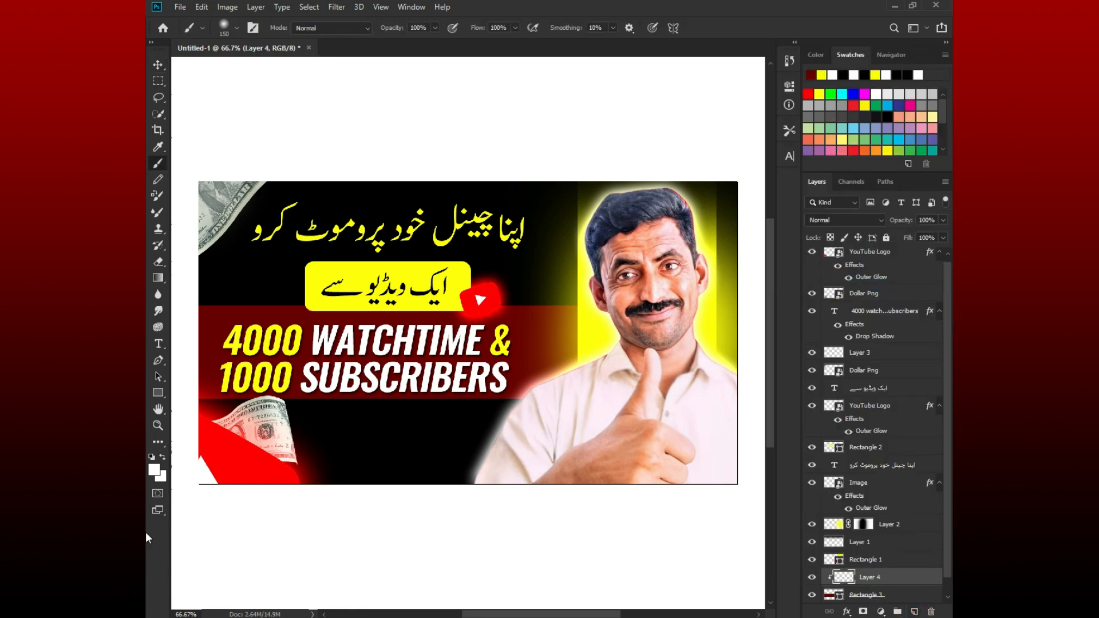
{"action": "left_click", "coordinate": [154, 470]}
{"action": "left_click", "coordinate": [557, 149]}
{"action": "left_click", "coordinate": [504, 153]}
{"action": "left_click", "coordinate": [669, 134]}
Step: Enlarge the soft brush to 500 px and try painting red over the left end of the watchtime band
{"action": "key", "text": "b"}
{"action": "key", "text": "bracketright"}
{"action": "key", "text": "bracketright"}
{"action": "key", "text": "bracketright"}
{"action": "key", "text": "bracketright"}
{"action": "key", "text": "bracketright"}
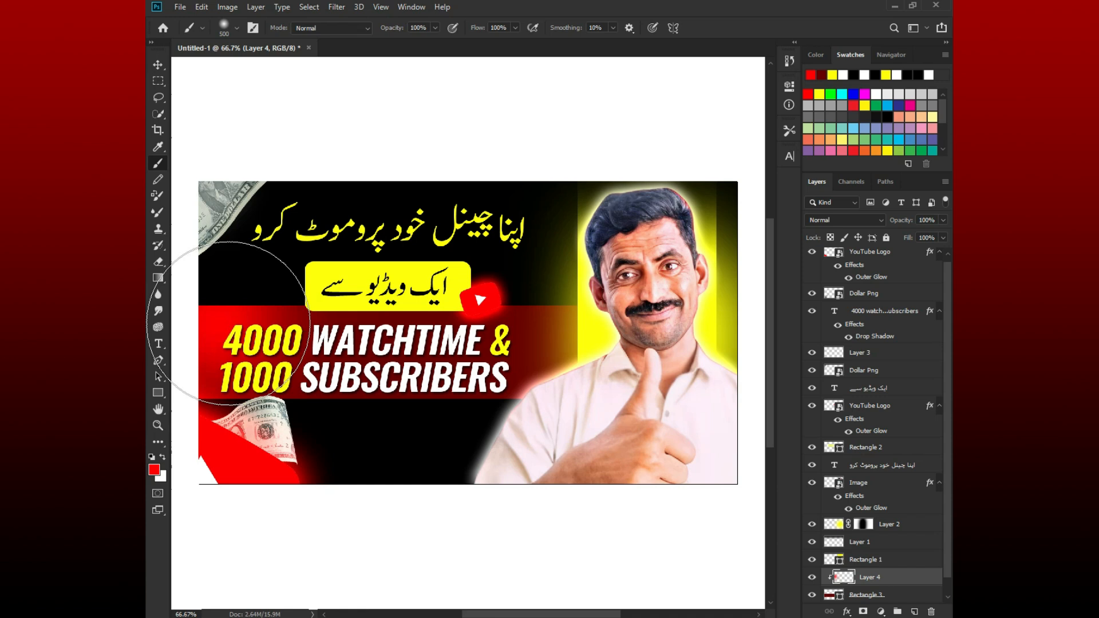
{"action": "key", "text": "bracketright"}
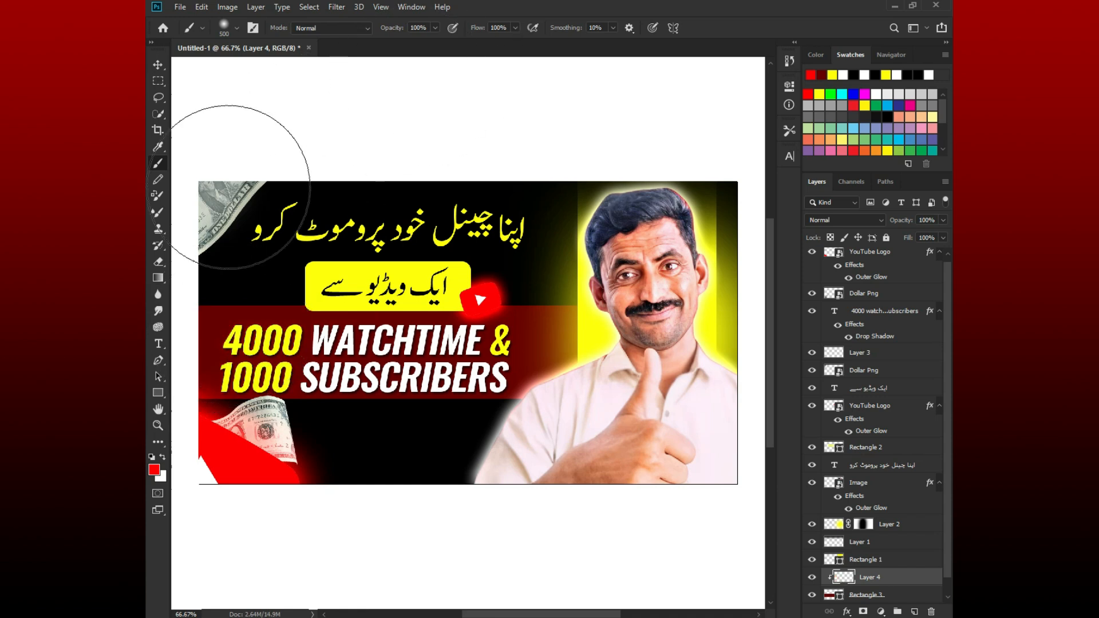
Step: Set the brush flow to 63% and its size to 400 px, and brush red over the band's left end
{"action": "left_click", "coordinate": [516, 27]}
{"action": "left_click_drag", "start_coordinate": [515, 42], "coordinate": [494, 42]}
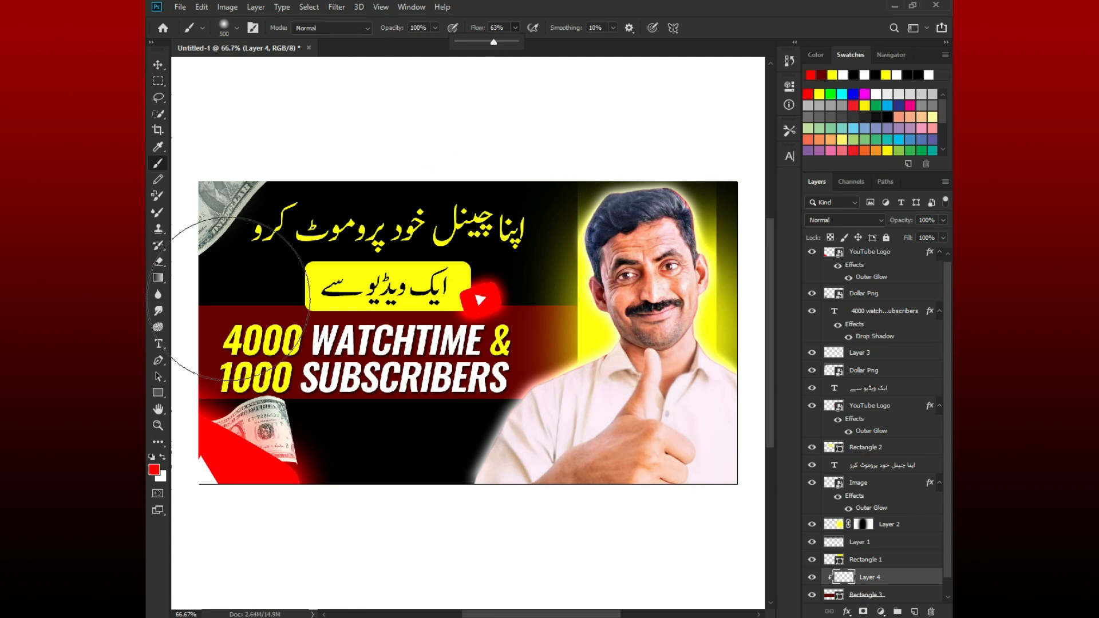
{"action": "key", "text": "bracketleft"}
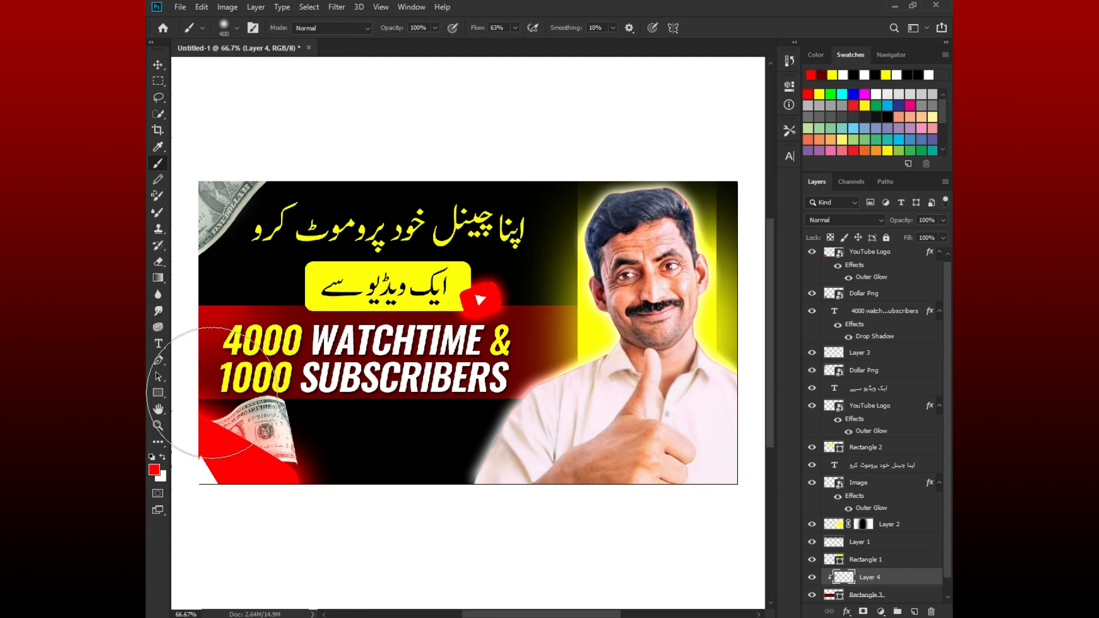
{"action": "left_click_drag", "start_coordinate": [493, 416], "coordinate": [470, 418]}
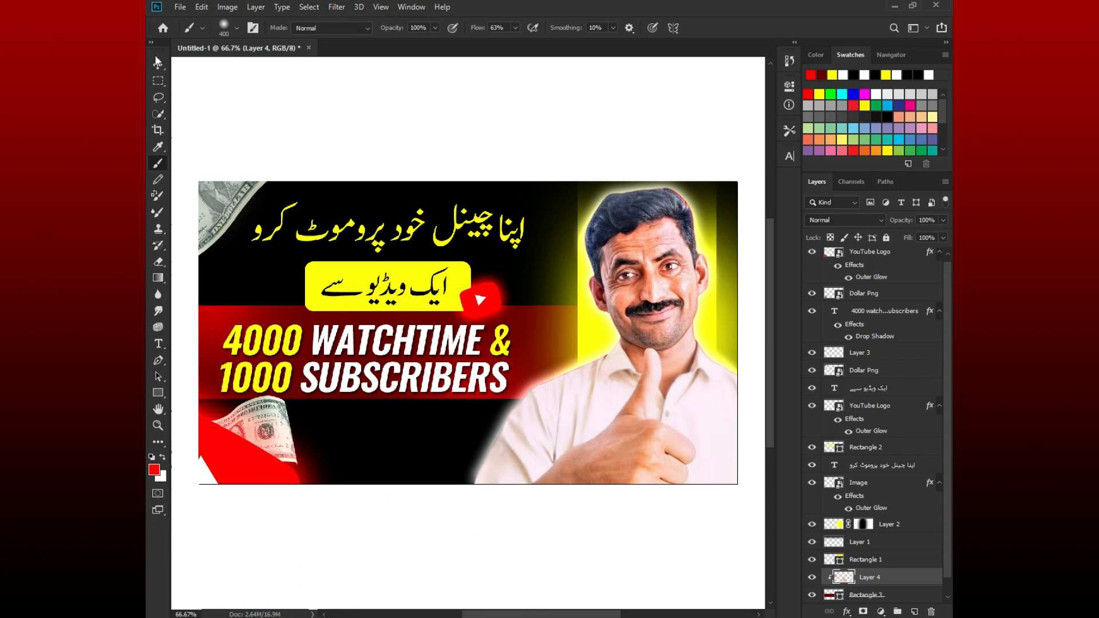
{"action": "key", "text": "v"}
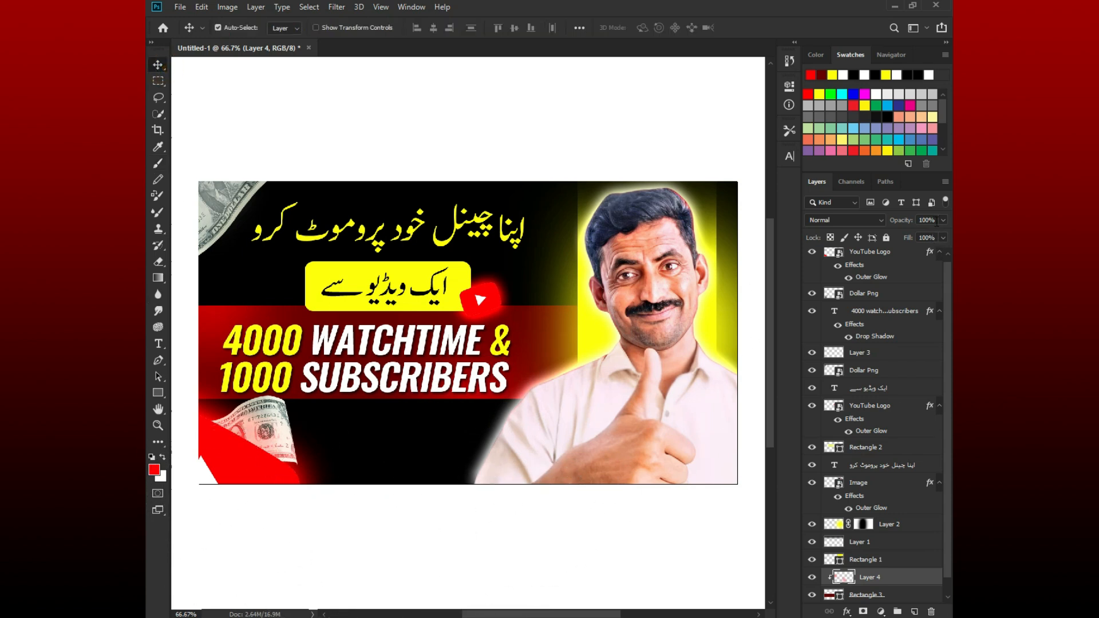
{"action": "key", "text": "9"}
Step: Add a text layer below the subscribers line containing the Urdu text مکمل کریں, copied from the text file in Notepad
{"action": "left_click", "coordinate": [858, 252]}
{"action": "left_click", "coordinate": [159, 344]}
{"action": "left_click", "coordinate": [356, 451]}
{"action": "key", "text": "BackSpace"}
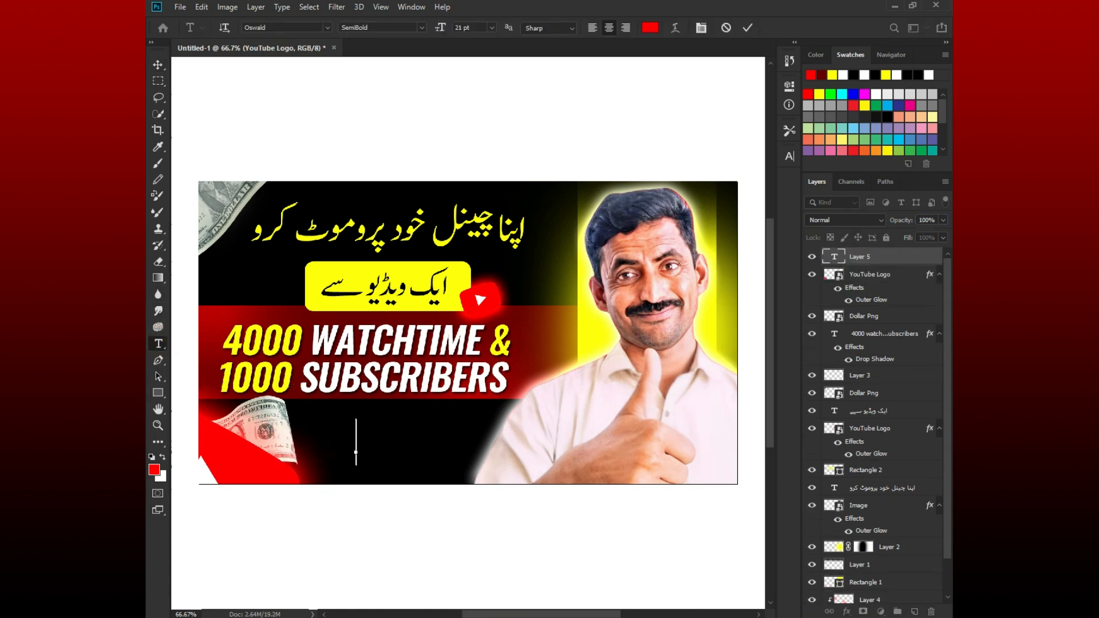
{"action": "key", "text": "alt+Tab"}
{"action": "left_click_drag", "start_coordinate": [346, 134], "coordinate": [386, 135]}
{"action": "right_click", "coordinate": [374, 138]}
{"action": "left_click", "coordinate": [405, 178]}
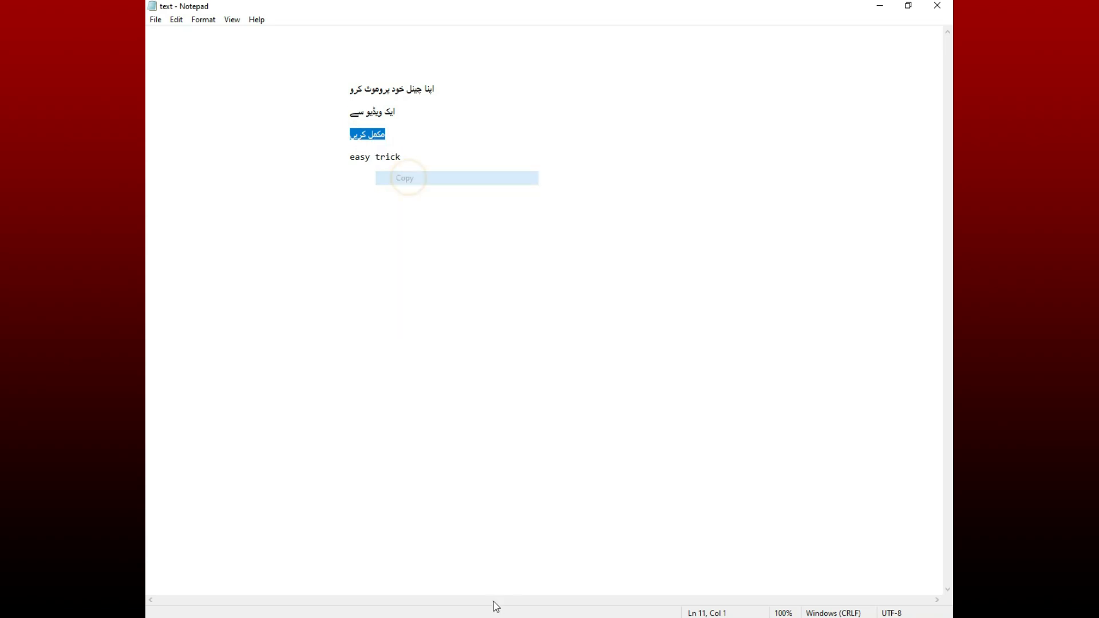
{"action": "key", "text": "alt+Tab"}
{"action": "key", "text": "ctrl+v"}
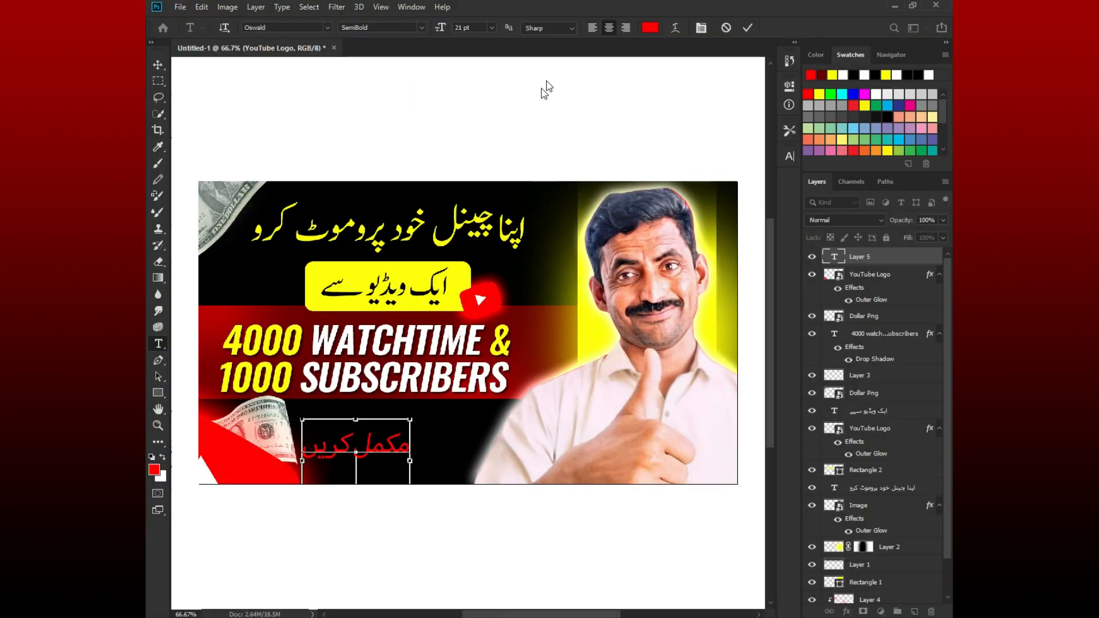
{"action": "left_click", "coordinate": [747, 27]}
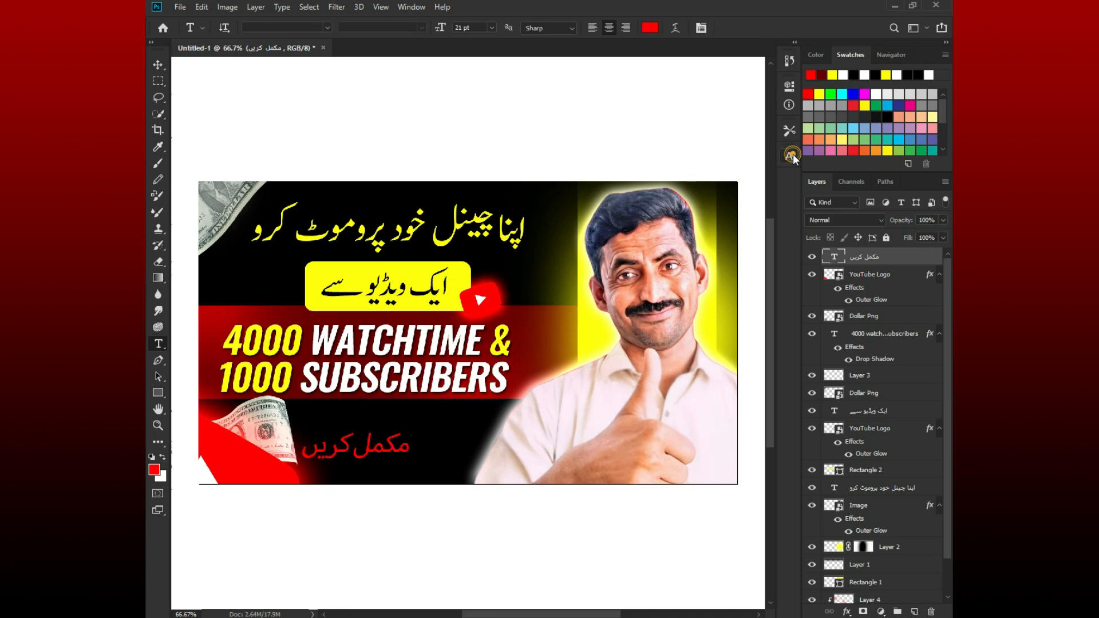
Step: Change the color of the مکمل کریں text to white
{"action": "left_click", "coordinate": [792, 153]}
{"action": "left_click", "coordinate": [755, 227]}
{"action": "left_click", "coordinate": [387, 142]}
{"action": "left_click", "coordinate": [681, 136]}
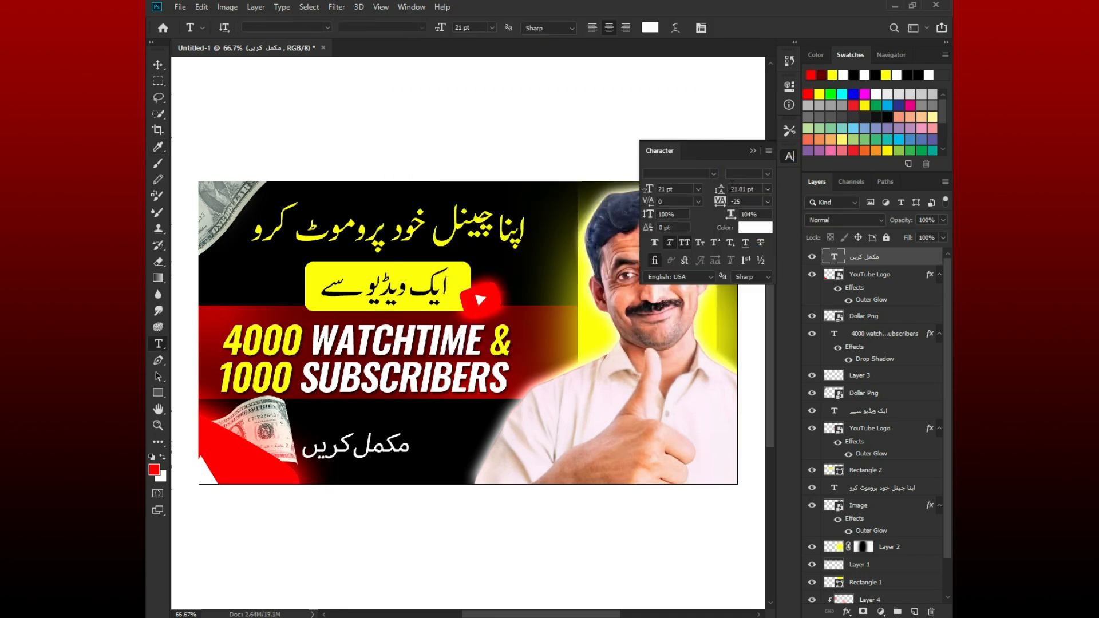
Step: Set the مکمل کریں text to Jameel Noori Nastaleeq without italics and center it closer beneath the subscribers line
{"action": "left_click", "coordinate": [704, 174]}
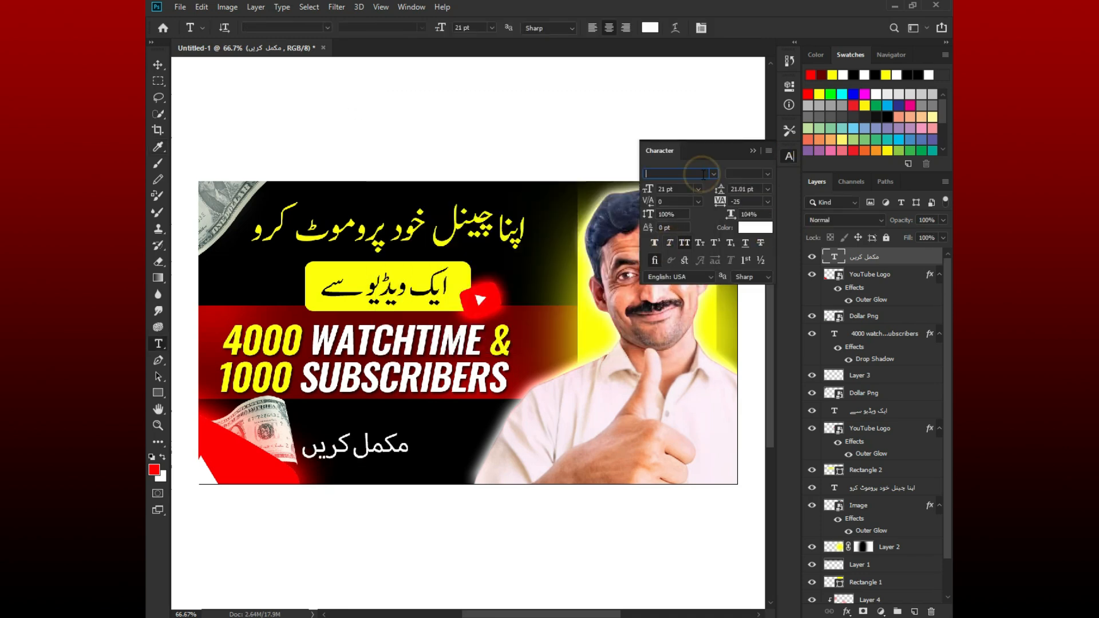
{"action": "type", "text": "jameel Noori Nas..."}
{"action": "left_click", "coordinate": [722, 212]}
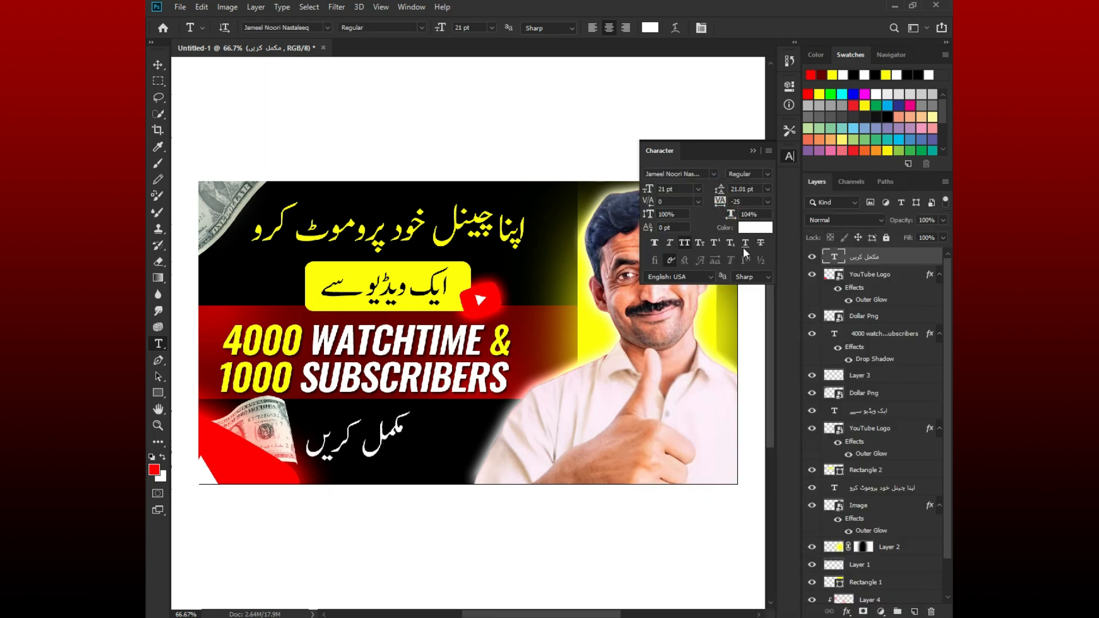
{"action": "left_click", "coordinate": [790, 156]}
{"action": "key", "text": "v"}
{"action": "left_click_drag", "start_coordinate": [376, 438], "coordinate": [413, 429]}
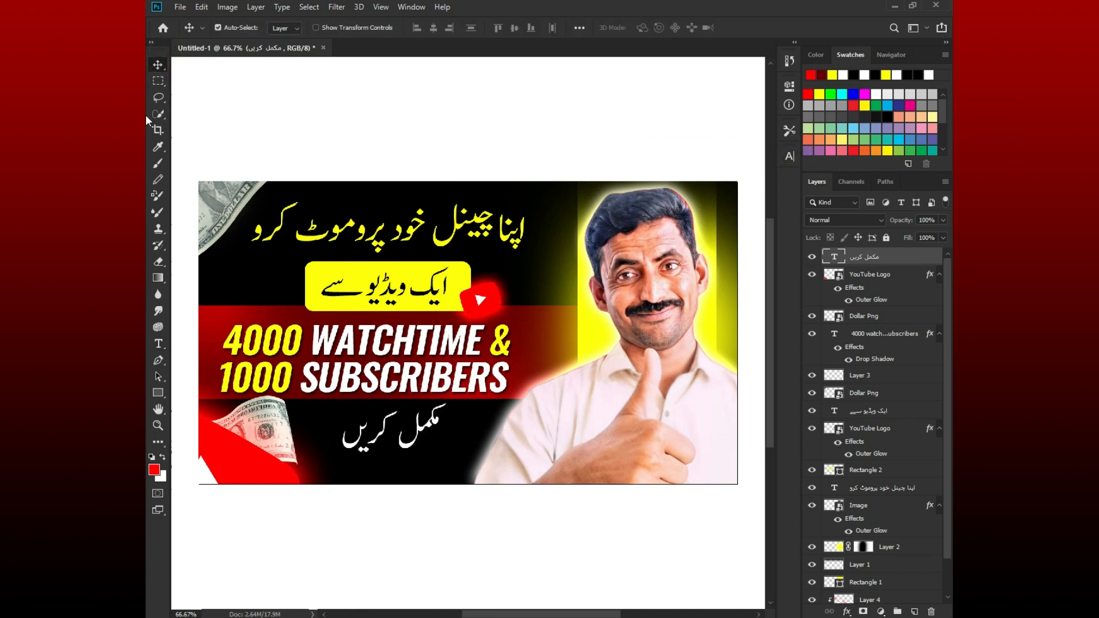
Step: Draw a red rectangle about 290 by 69 px below the مکمل کریں text and shift it slightly into position
{"action": "left_click", "coordinate": [158, 393]}
{"action": "left_click_drag", "start_coordinate": [333, 458], "coordinate": [455, 488]}
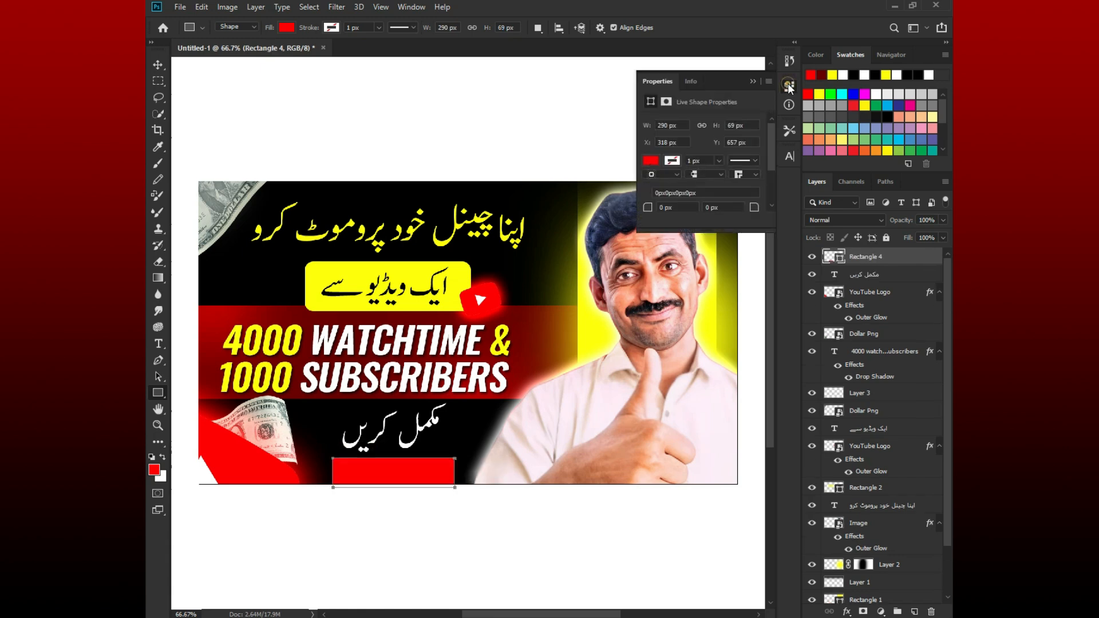
{"action": "left_click", "coordinate": [788, 84]}
{"action": "key", "text": "v"}
{"action": "left_click_drag", "start_coordinate": [416, 475], "coordinate": [410, 473]}
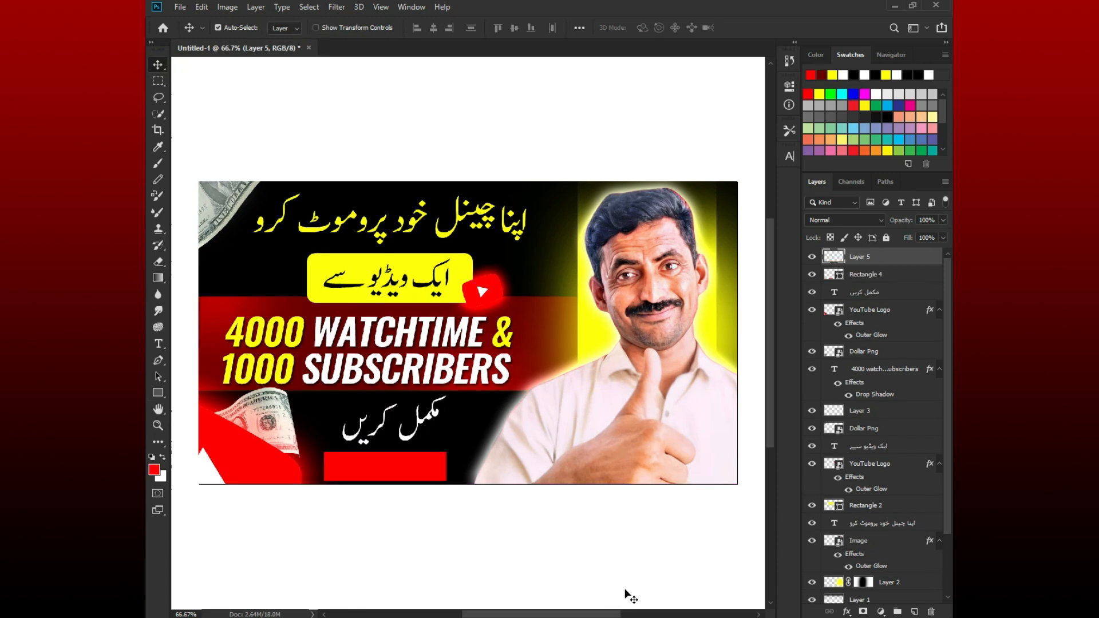
Step: Set the foreground to black and try a black-to-transparent gradient over the red rectangle's right end
{"action": "key", "text": "g"}
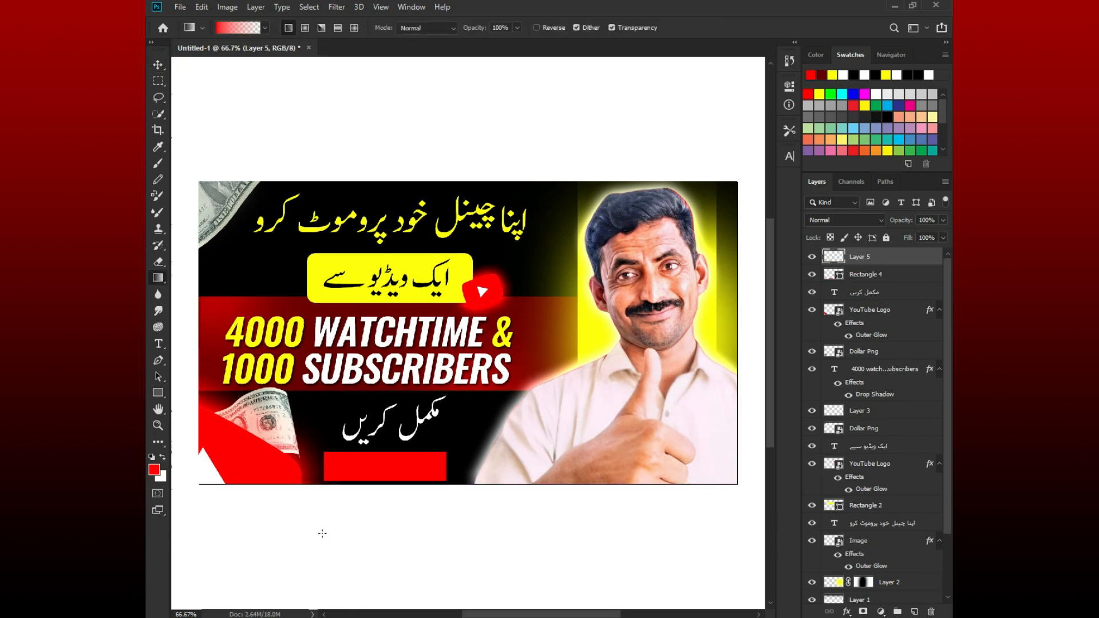
{"action": "left_click", "coordinate": [153, 457]}
{"action": "left_click_drag", "start_coordinate": [472, 462], "coordinate": [435, 466]}
{"action": "key", "text": "ctrl+z"}
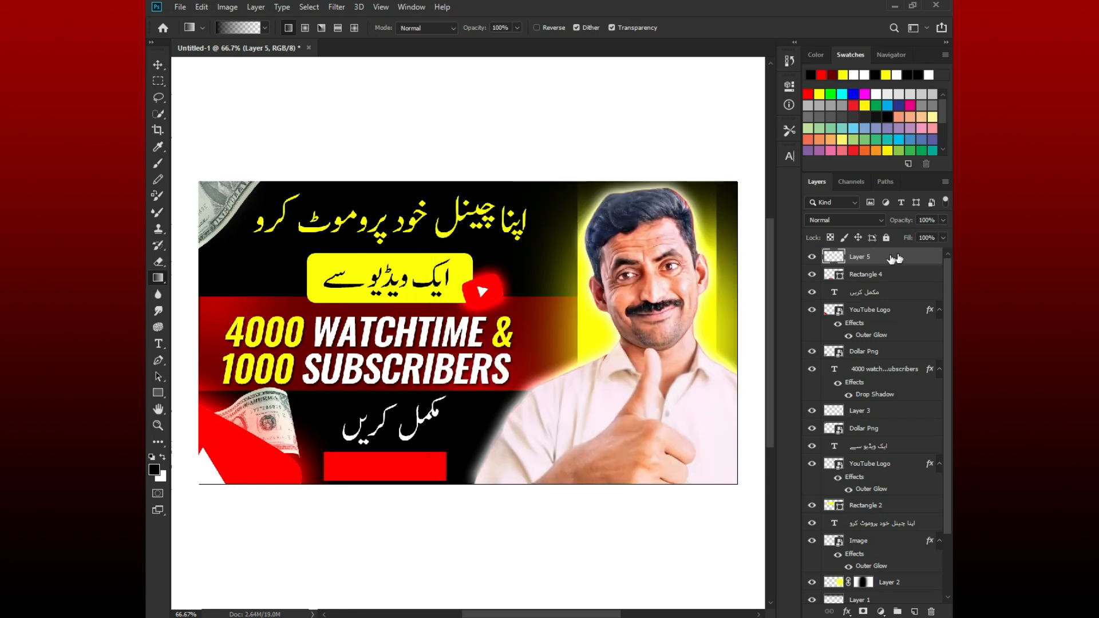
Step: Clip the new layer to the small red rectangle and draw black-to-transparent gradients inward from its right end
{"action": "right_click", "coordinate": [885, 257]}
{"action": "left_click", "coordinate": [747, 328]}
{"action": "left_click_drag", "start_coordinate": [443, 464], "coordinate": [426, 466]}
{"action": "left_click_drag", "start_coordinate": [466, 460], "coordinate": [426, 462]}
{"action": "left_click_drag", "start_coordinate": [467, 463], "coordinate": [422, 461]}
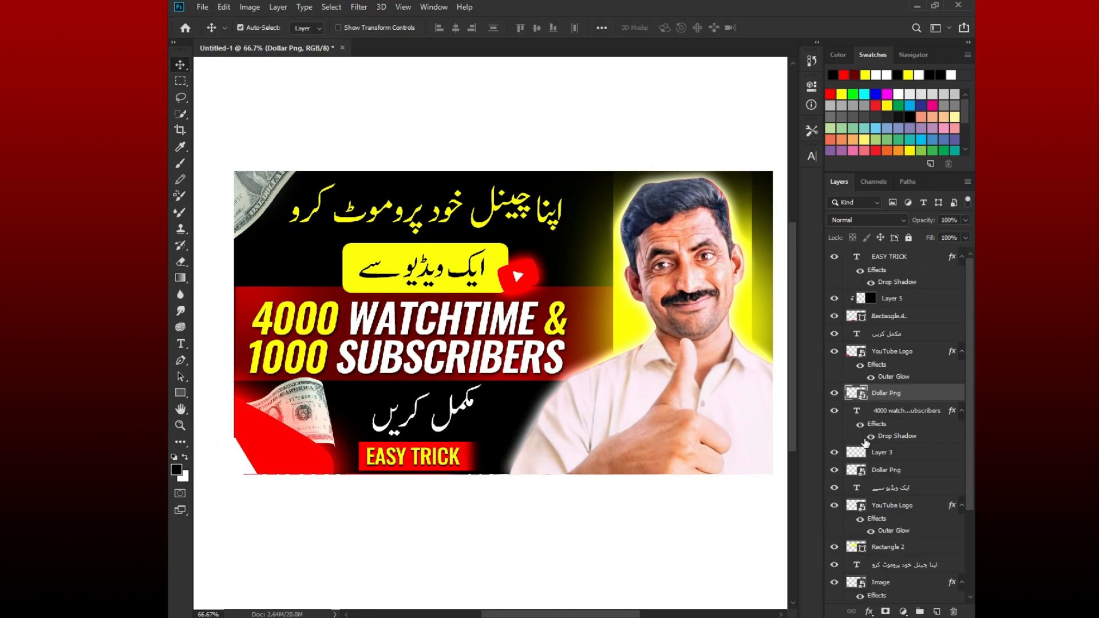
Step: Add a new layer above the lower-left banknote and set up a white 175 px brush
{"action": "left_click", "coordinate": [905, 394]}
{"action": "left_click", "coordinate": [936, 611]}
{"action": "key", "text": "b"}
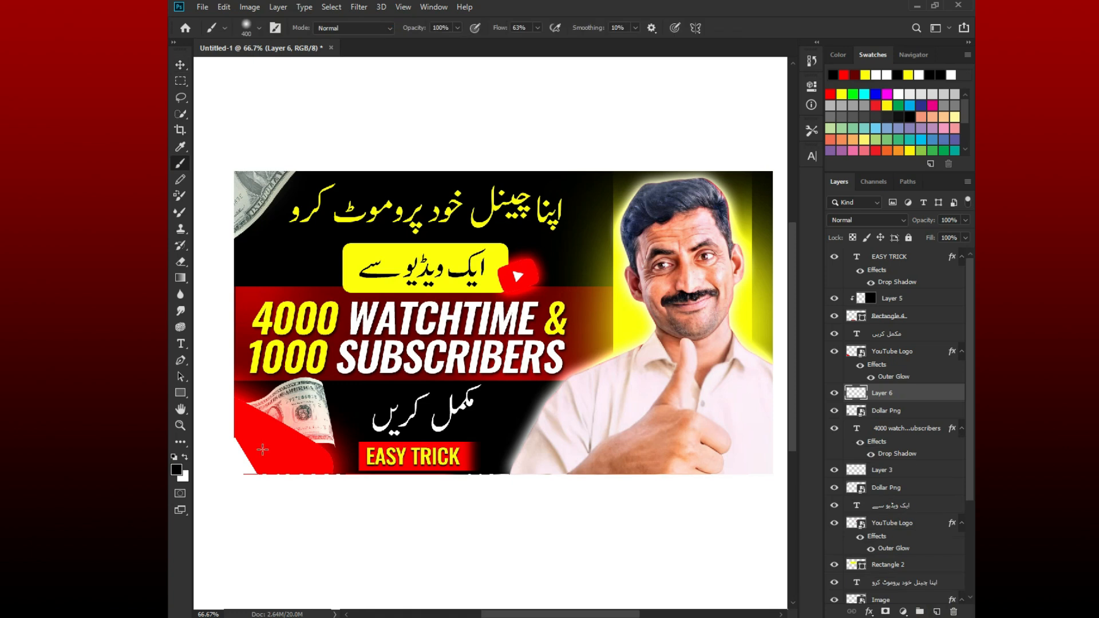
{"action": "key", "text": "bracketleft"}
{"action": "key", "text": "bracketleft"}
{"action": "key", "text": "bracketleft"}
{"action": "key", "text": "bracketleft"}
{"action": "left_click", "coordinate": [185, 457]}
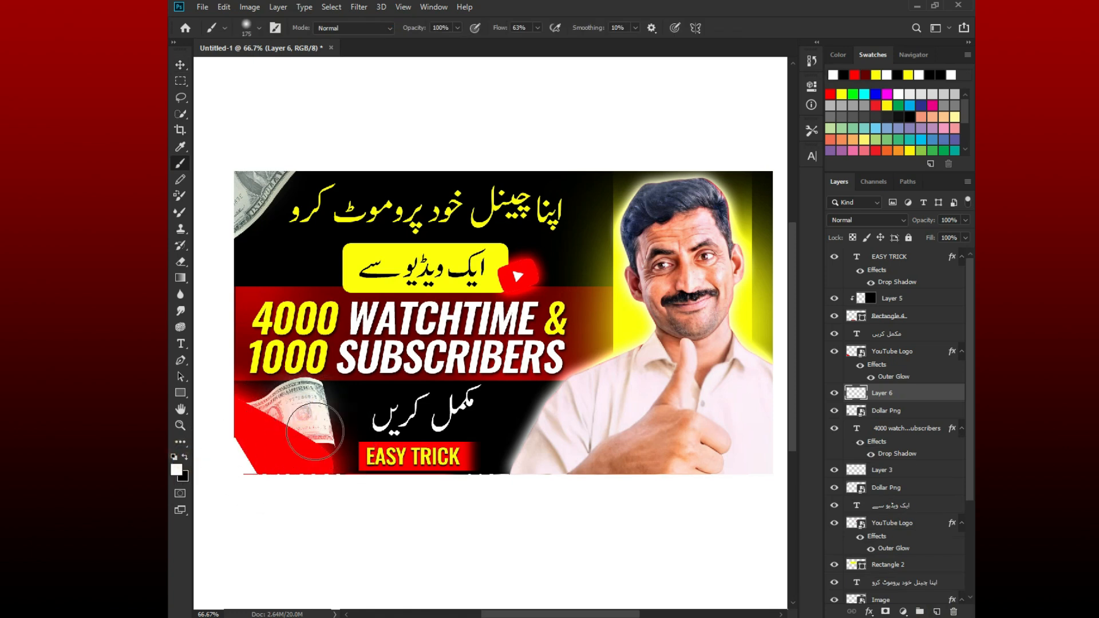
Step: Paint a soft white highlight on the lower-left banknote and set that layer's opacity to 20%
{"action": "left_click", "coordinate": [307, 400]}
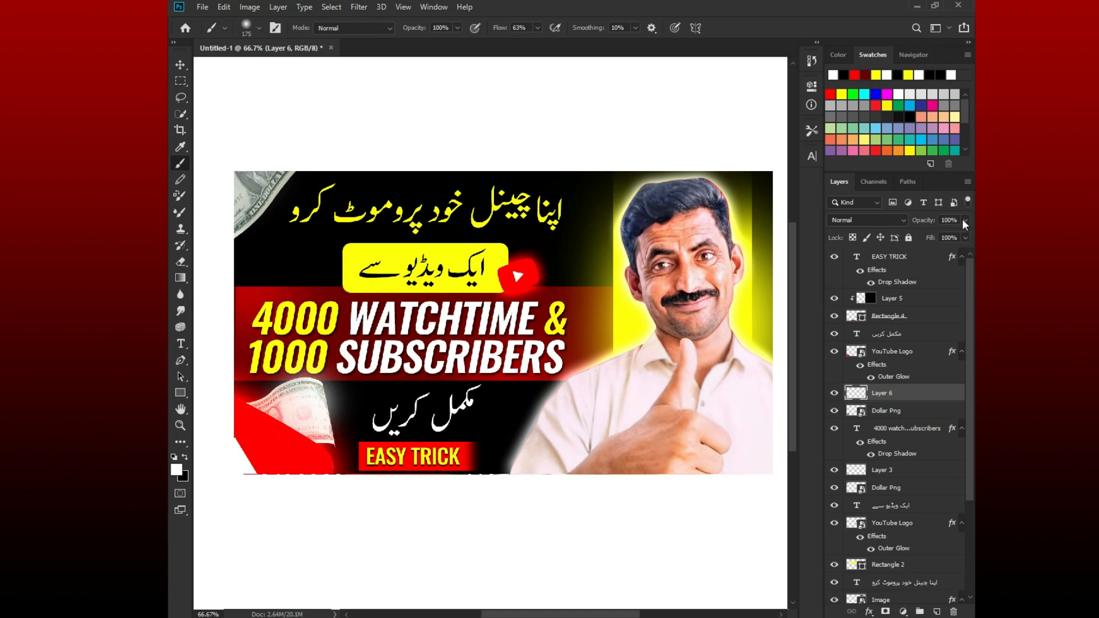
{"action": "left_click_drag", "start_coordinate": [946, 233], "coordinate": [932, 233]}
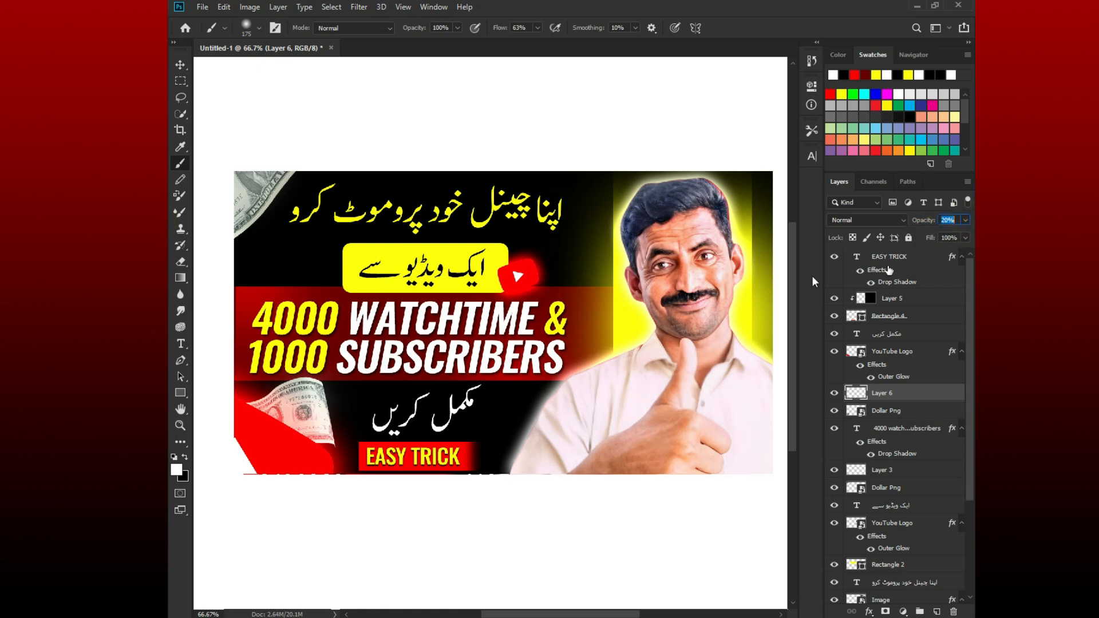
{"action": "left_click", "coordinate": [180, 65]}
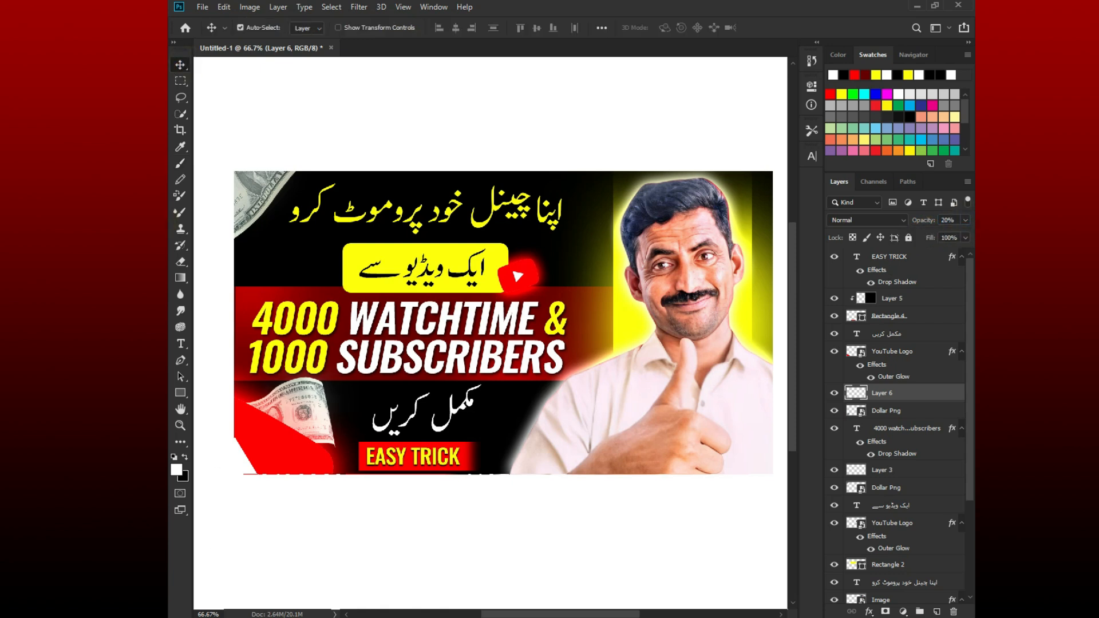
Step: Place the Arrow image, flip and rotate it to about 116°, scale it to about 13%, and position it left of the yellow box
{"action": "key", "text": "alt+Tab"}
{"action": "left_click_drag", "start_coordinate": [309, 95], "coordinate": [538, 455]}
{"action": "right_click", "coordinate": [532, 375]}
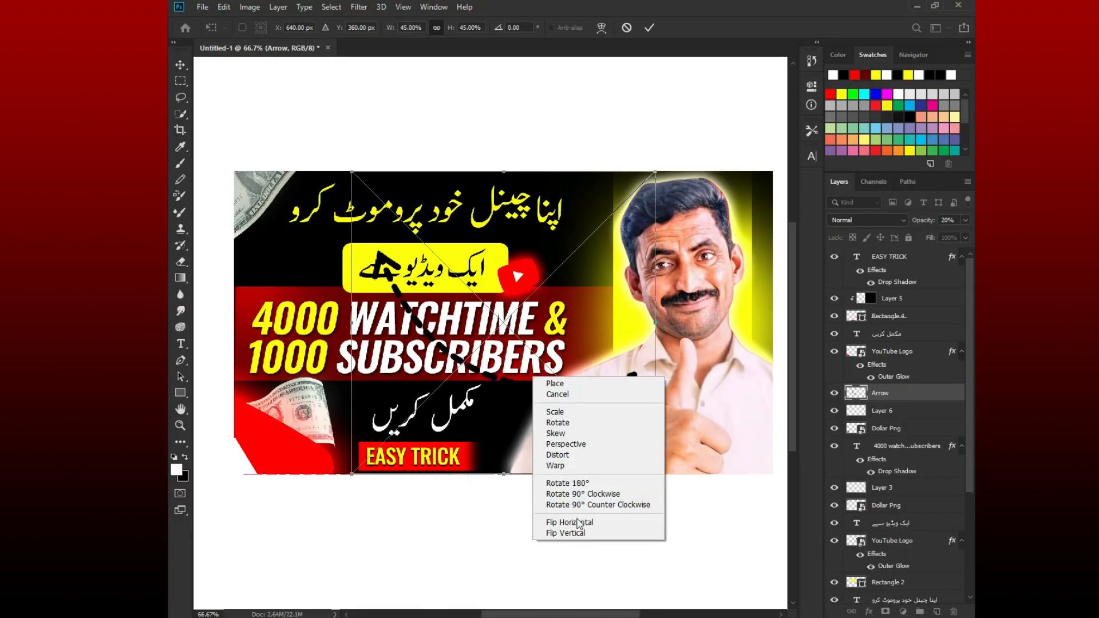
{"action": "left_click", "coordinate": [578, 522]}
{"action": "left_click_drag", "start_coordinate": [644, 485], "coordinate": [415, 332]}
{"action": "left_click_drag", "start_coordinate": [574, 526], "coordinate": [492, 284]}
{"action": "left_click_drag", "start_coordinate": [460, 249], "coordinate": [323, 300]}
{"action": "left_click_drag", "start_coordinate": [356, 333], "coordinate": [332, 285]}
{"action": "left_click", "coordinate": [649, 28]}
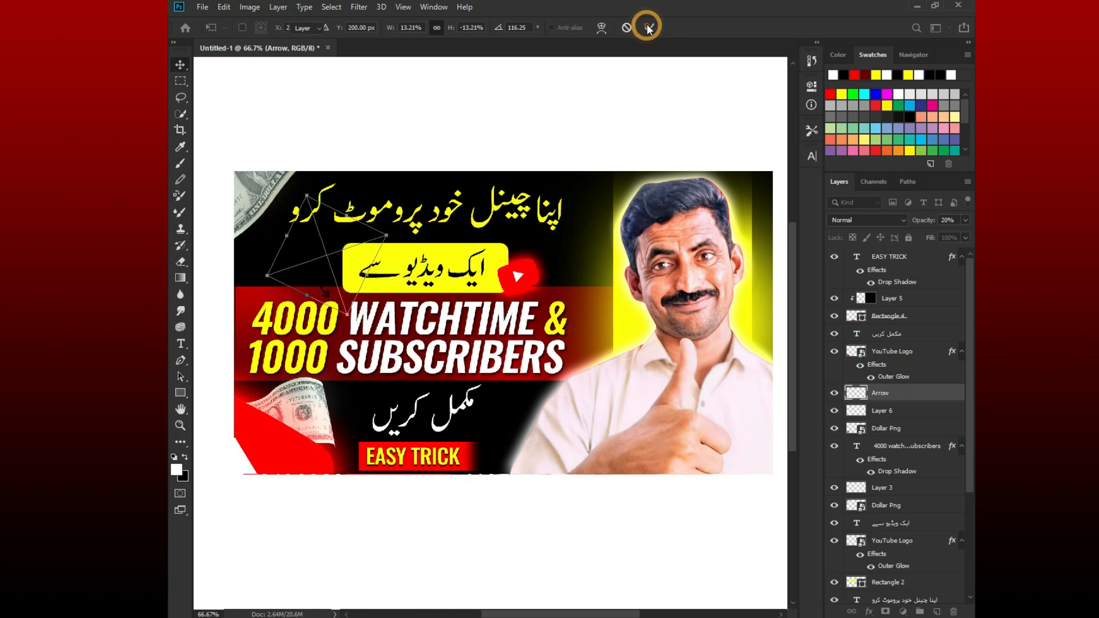
Step: Add a white Color Overlay effect to the arrow layer
{"action": "right_click", "coordinate": [900, 395]}
{"action": "left_click", "coordinate": [803, 105]}
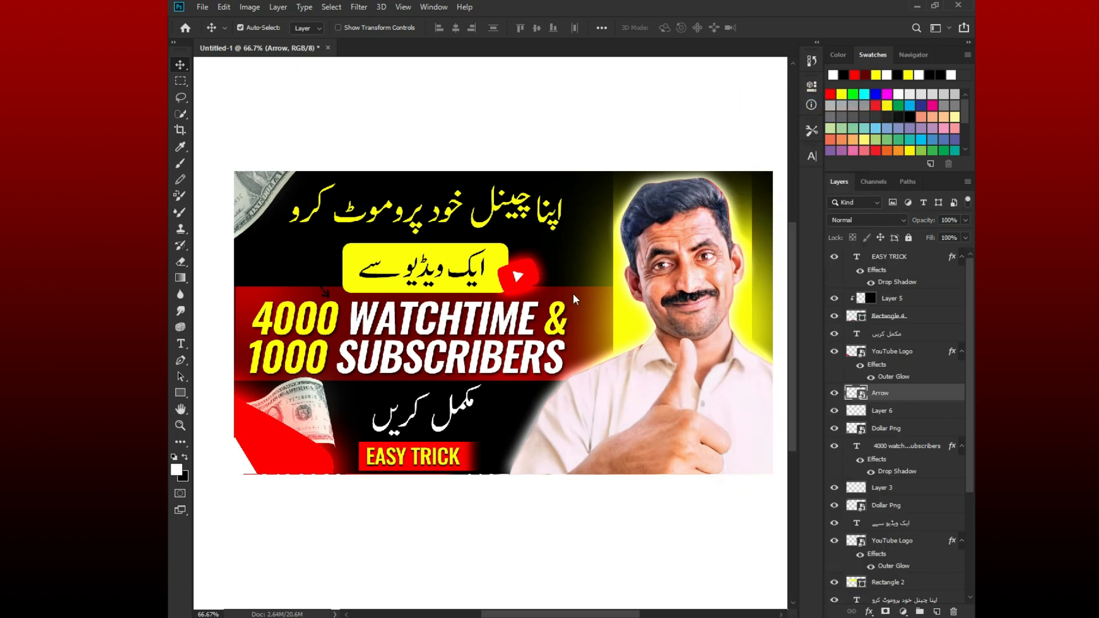
{"action": "left_click", "coordinate": [492, 553]}
{"action": "left_click", "coordinate": [533, 465]}
{"action": "left_click", "coordinate": [779, 308]}
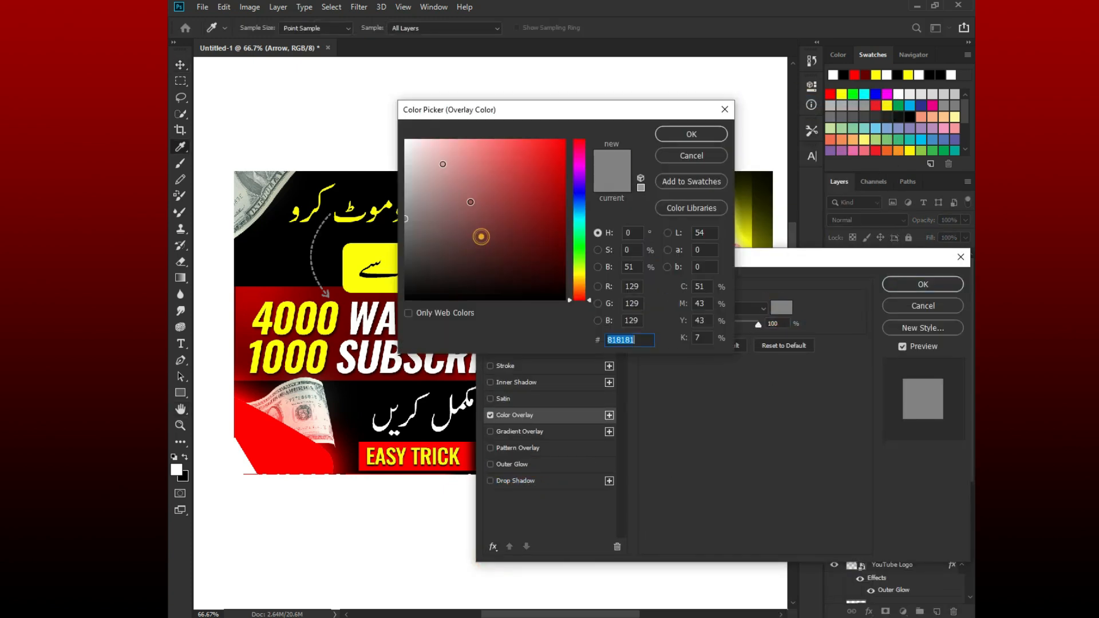
{"action": "left_click_drag", "start_coordinate": [481, 236], "coordinate": [406, 140]}
{"action": "left_click", "coordinate": [694, 135]}
{"action": "left_click", "coordinate": [910, 284]}
Step: Scale the arrow down to about 8%, rotate it to about 102°, and place it beside the yellow box's left end
{"action": "key", "text": "ctrl+t"}
{"action": "left_click_drag", "start_coordinate": [384, 232], "coordinate": [360, 242]}
{"action": "left_click_drag", "start_coordinate": [363, 302], "coordinate": [370, 294]}
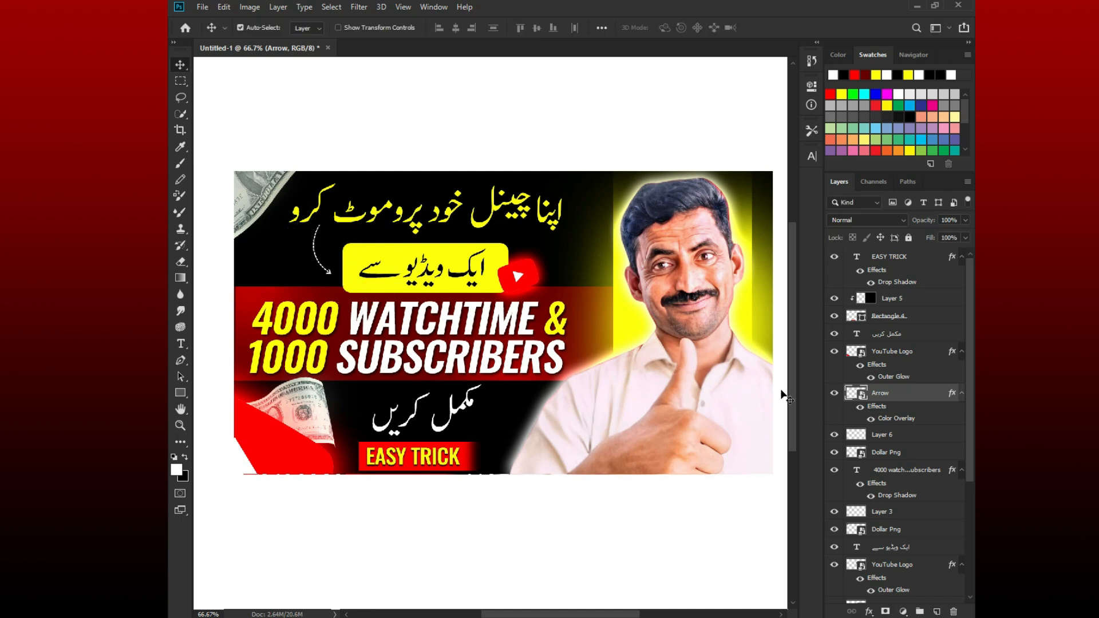
Step: Duplicate the arrow layer and nudge the copy to the right of the original
{"action": "key", "text": "ctrl"}
{"action": "key", "text": "ctrl+j"}
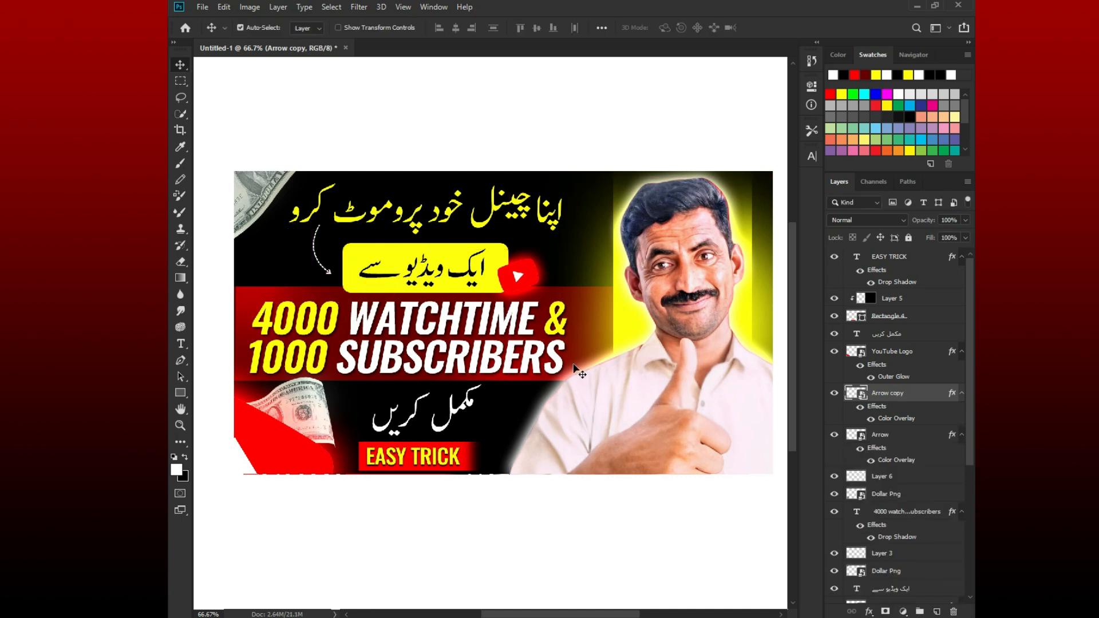
{"action": "key", "text": "Right"}
{"action": "key", "text": "Right"}
{"action": "key", "text": "Right"}
{"action": "key", "text": "Right"}
{"action": "key", "text": "Right"}
{"action": "key", "text": "Right"}
{"action": "key", "text": "Right"}
{"action": "key", "text": "Right"}
{"action": "key", "text": "Right"}
{"action": "key", "text": "Right"}
{"action": "key", "text": "Right"}
{"action": "key", "text": "Right"}
{"action": "key", "text": "Right"}
{"action": "key", "text": "Right"}
{"action": "key", "text": "Right"}
{"action": "key", "text": "Right"}
{"action": "key", "text": "Right"}
{"action": "key", "text": "Right"}
{"action": "key", "text": "Right"}
{"action": "key", "text": "Right"}
Step: Turn the arrow copy to point up at the top headline, scale it to about 10%, and place it right of the YouTube logo
{"action": "key", "text": "ctrl+t"}
{"action": "right_click", "coordinate": [334, 243]}
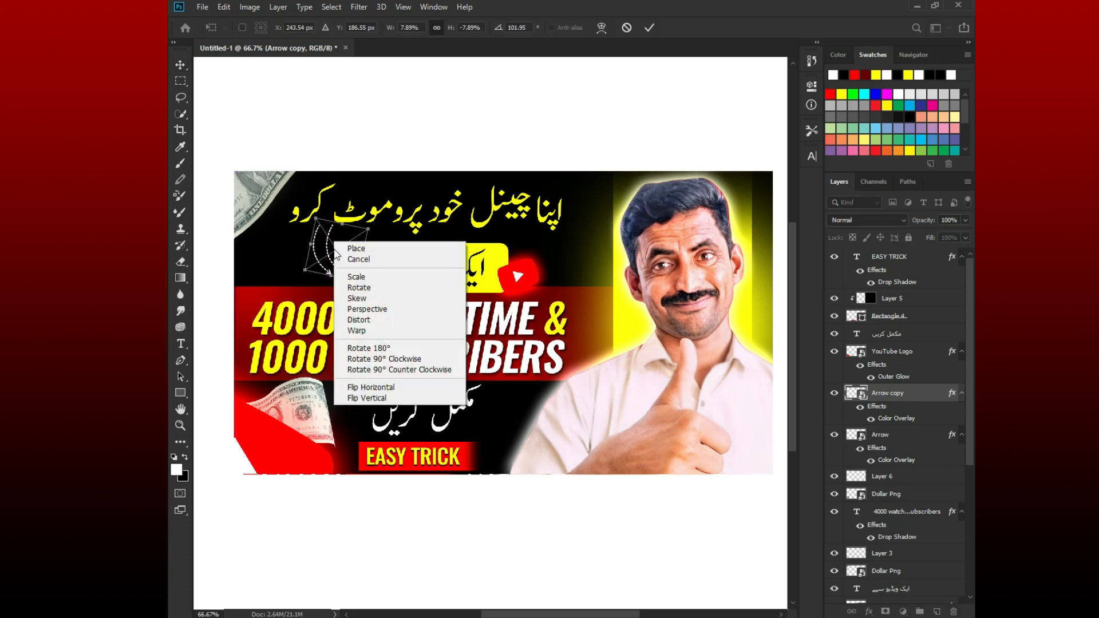
{"action": "left_click", "coordinate": [372, 387]}
{"action": "left_click_drag", "start_coordinate": [332, 256], "coordinate": [567, 307]}
{"action": "right_click", "coordinate": [540, 280]}
{"action": "left_click", "coordinate": [567, 421]}
{"action": "left_click_drag", "start_coordinate": [555, 267], "coordinate": [572, 265]}
{"action": "left_click", "coordinate": [648, 30]}
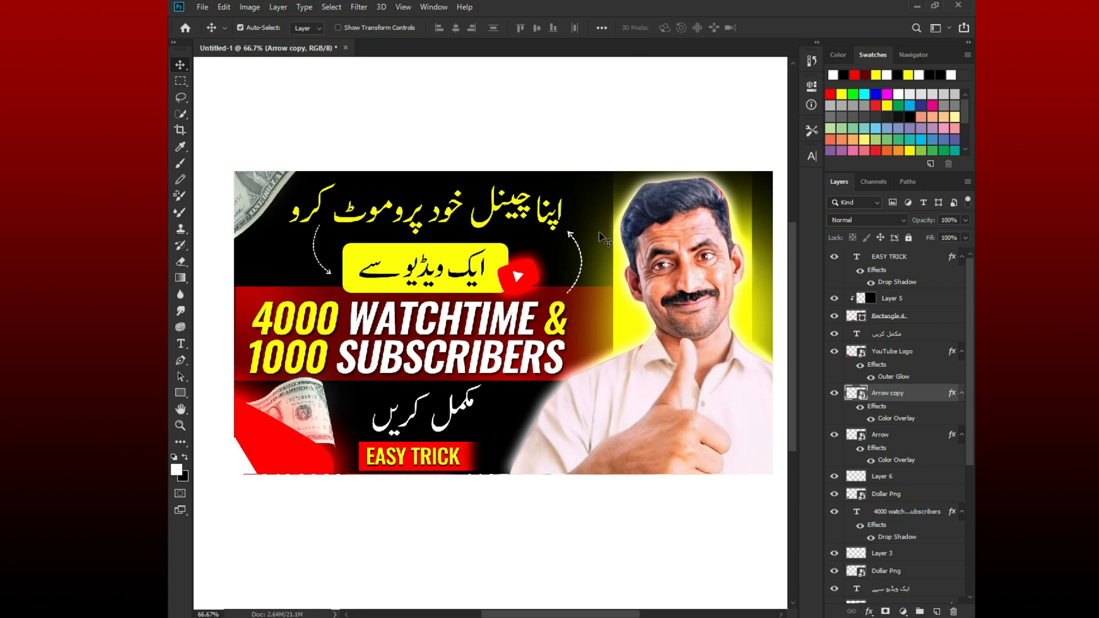
Step: Duplicate the upward arrow and nudge the new copy downward
{"action": "key", "text": "ctrl+j"}
{"action": "key", "text": "Down"}
{"action": "key", "text": "Down"}
{"action": "key", "text": "Down"}
{"action": "key", "text": "Down"}
{"action": "key", "text": "Down"}
{"action": "key", "text": "Down"}
{"action": "key", "text": "Down"}
{"action": "key", "text": "Down"}
{"action": "key", "text": "Down"}
{"action": "key", "text": "Down"}
{"action": "key", "text": "Down"}
{"action": "key", "text": "Down"}
{"action": "key", "text": "Down"}
{"action": "key", "text": "Down"}
{"action": "key", "text": "Down"}
{"action": "key", "text": "Down"}
{"action": "key", "text": "Down"}
{"action": "key", "text": "Down"}
{"action": "key", "text": "Down"}
{"action": "key", "text": "Down"}
Step: Flip the second arrow copy vertically and horizontally and place it left of the lower Urdu text, above EASY TRICK
{"action": "key", "text": "ctrl+t"}
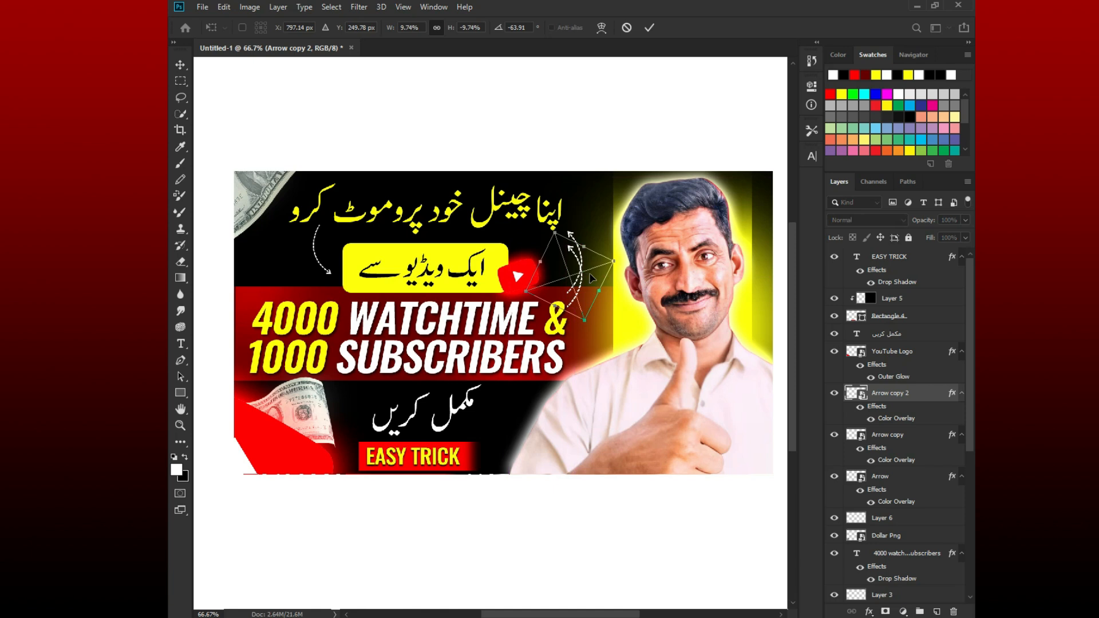
{"action": "right_click", "coordinate": [592, 278]}
{"action": "left_click", "coordinate": [617, 432]}
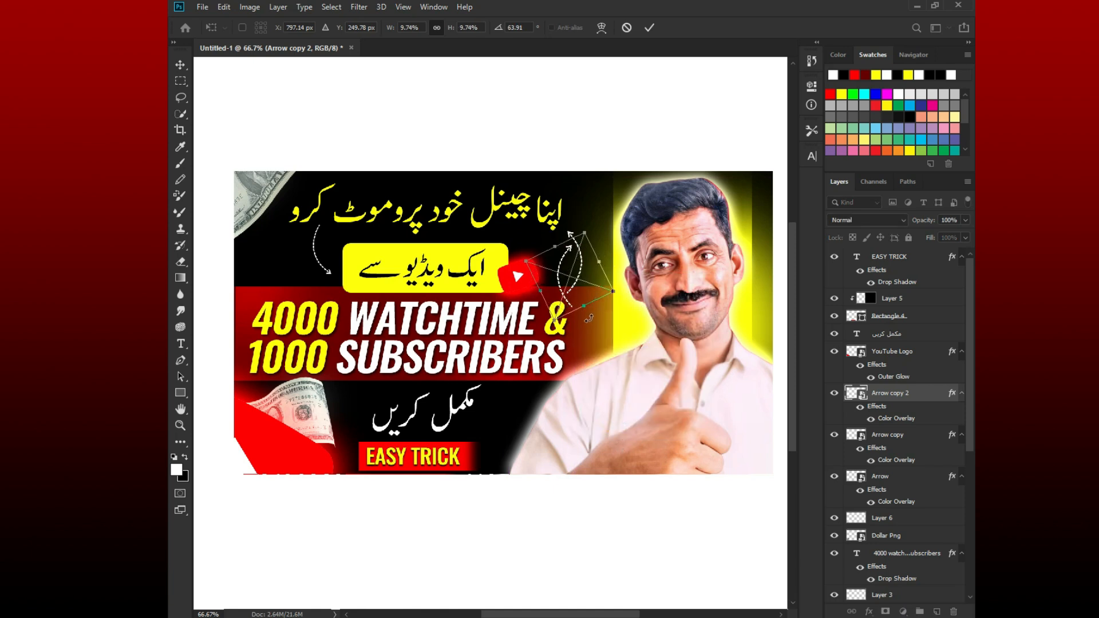
{"action": "right_click", "coordinate": [577, 285]}
{"action": "left_click", "coordinate": [619, 435]}
{"action": "left_click_drag", "start_coordinate": [568, 275], "coordinate": [357, 406]}
{"action": "left_click_drag", "start_coordinate": [354, 449], "coordinate": [358, 448]}
{"action": "left_click", "coordinate": [649, 27]}
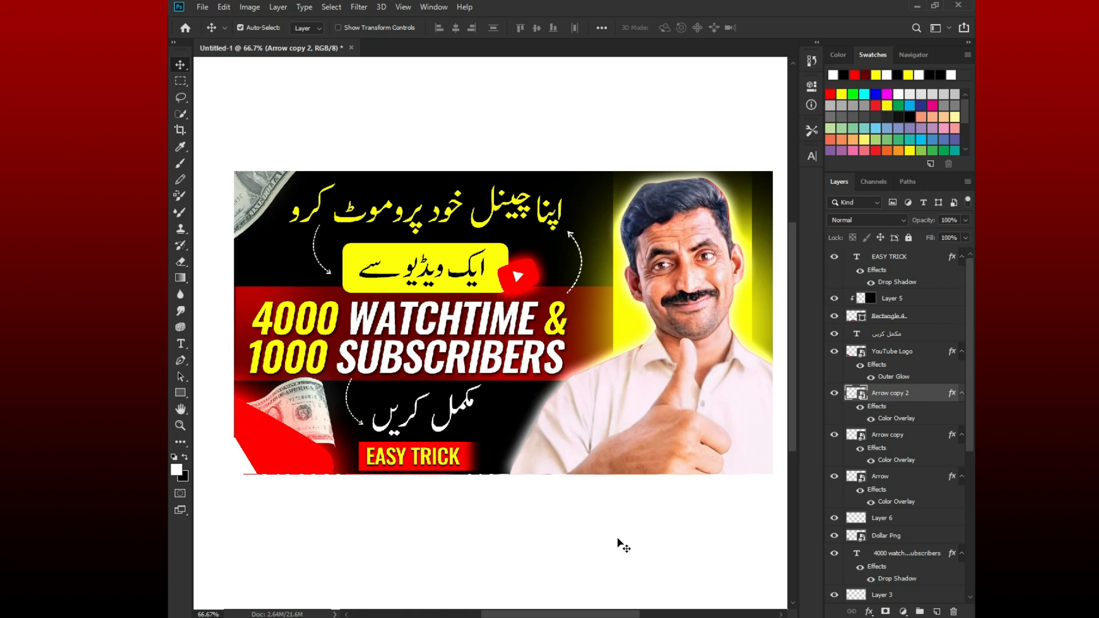
Step: Stamp all visible layers into a new layer at the top of the stack and convert it to a smart object
{"action": "left_click", "coordinate": [913, 269]}
{"action": "key", "text": "ctrl+shift+alt+e"}
{"action": "right_click", "coordinate": [914, 261]}
{"action": "left_click", "coordinate": [812, 259]}
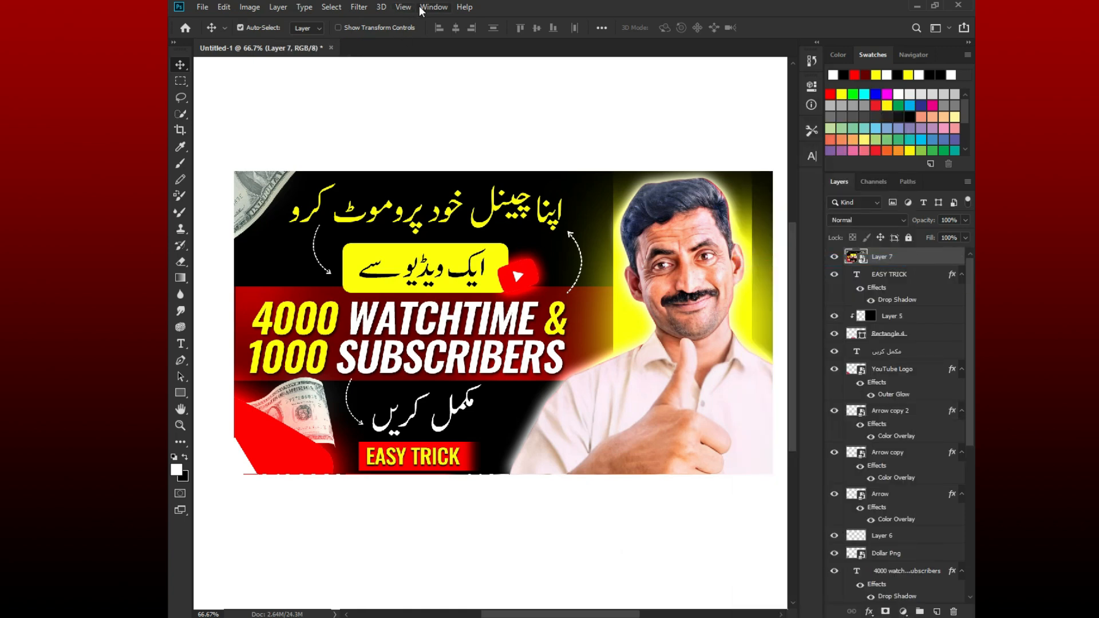
Step: Start the Camera Raw filter with Exposure +0.25, Contrast +10, Highlights -10, Shadows +5, Whites +5 and Blacks -10
{"action": "left_click", "coordinate": [353, 8]}
{"action": "left_click", "coordinate": [369, 81]}
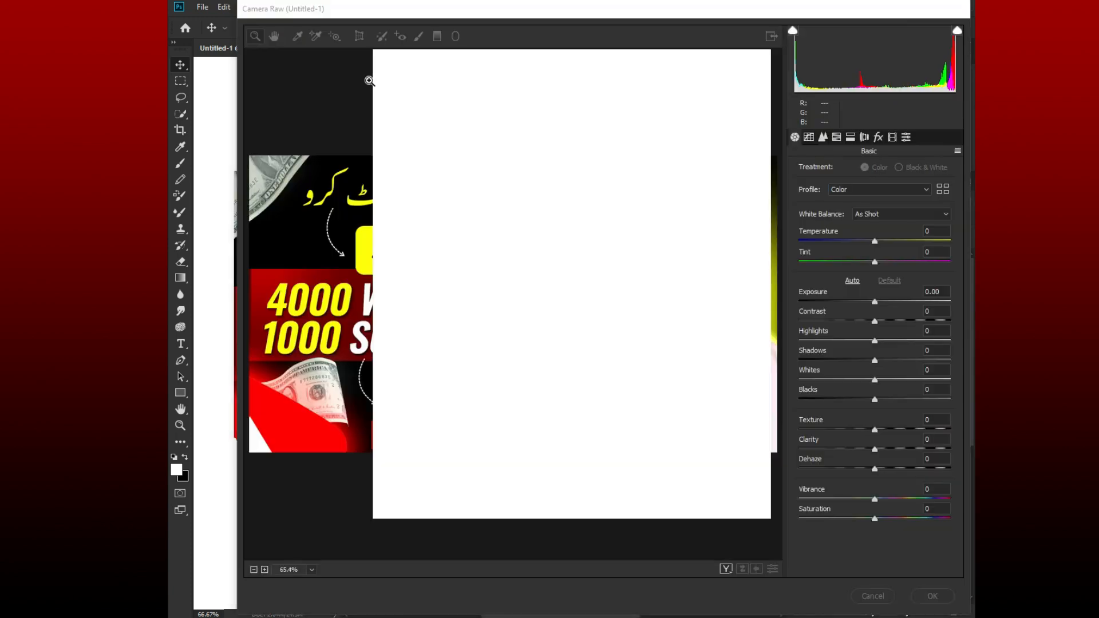
{"action": "left_click", "coordinate": [708, 487]}
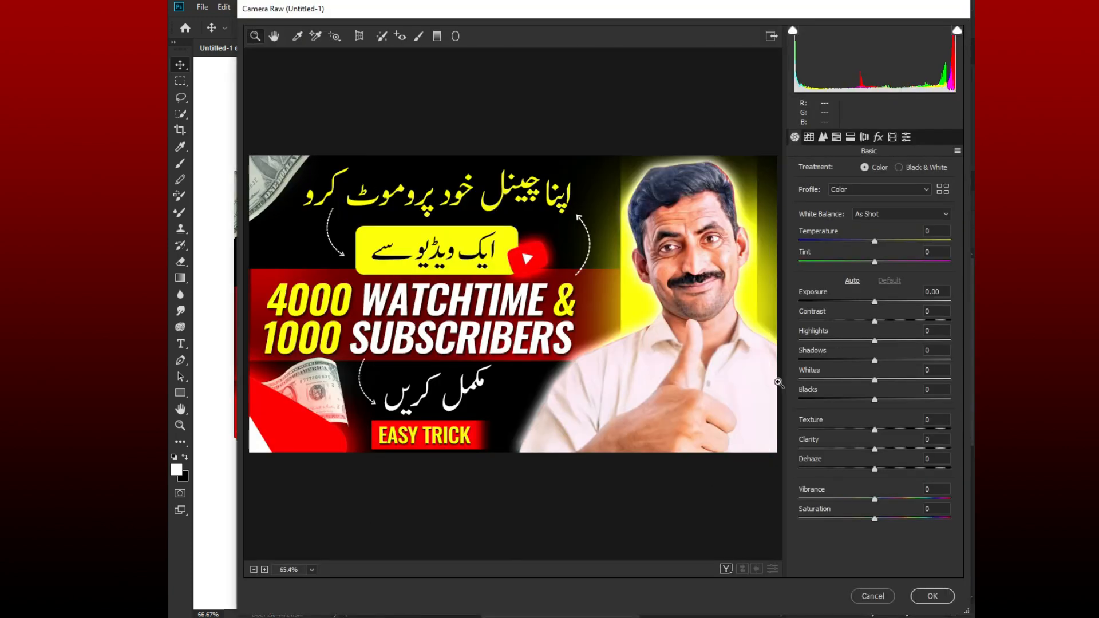
{"action": "left_click_drag", "start_coordinate": [879, 305], "coordinate": [882, 308]}
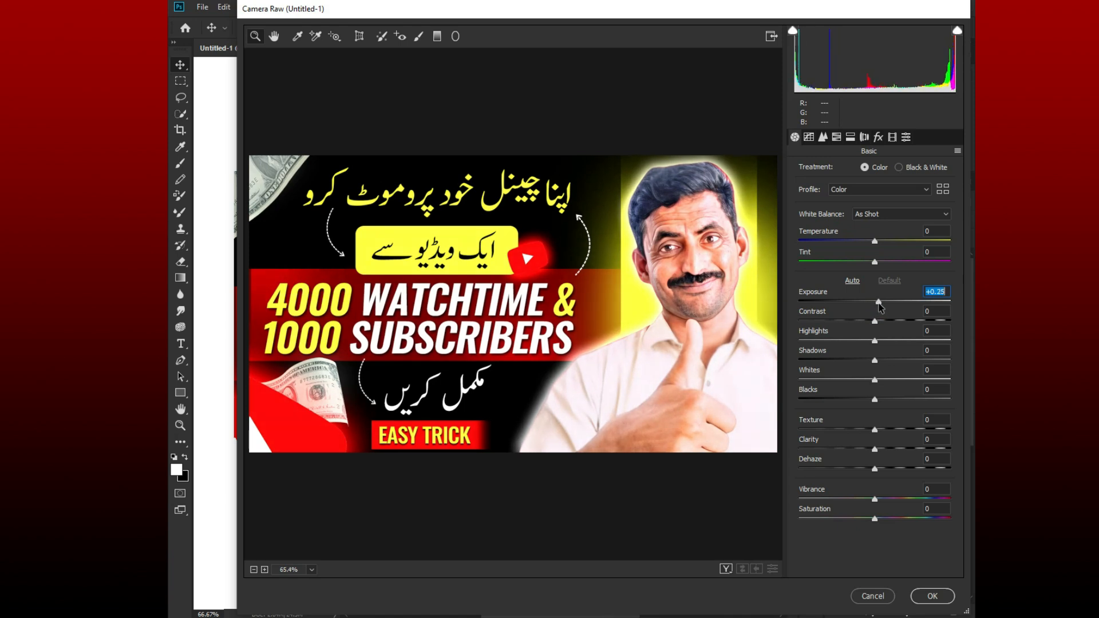
{"action": "left_click", "coordinate": [934, 312]}
{"action": "type", "text": "10"}
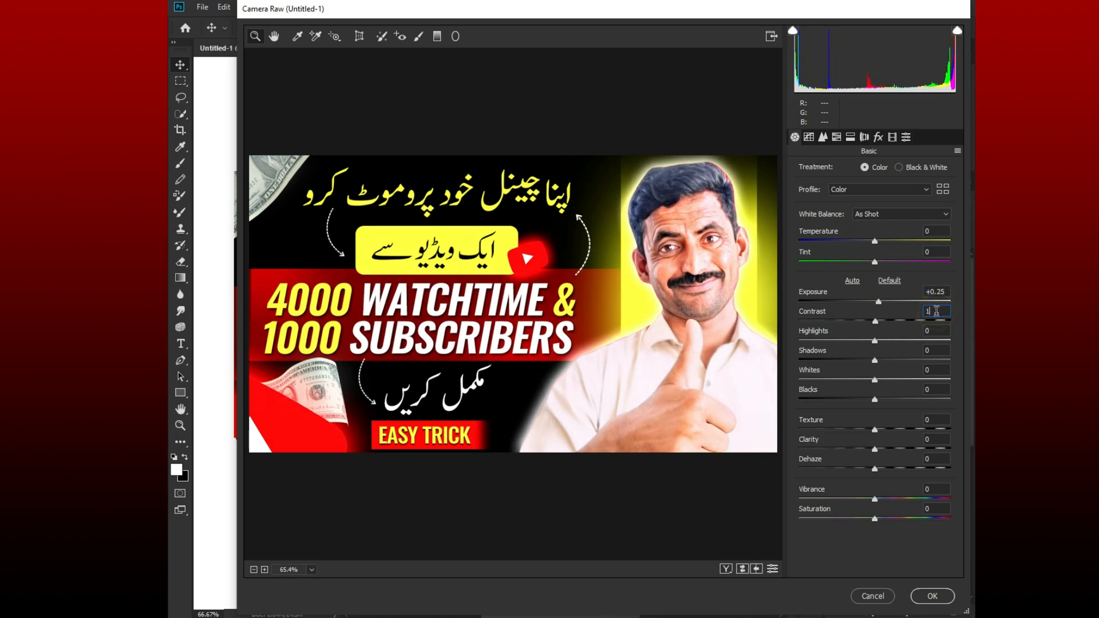
{"action": "left_click", "coordinate": [937, 331]}
{"action": "type", "text": "-10"}
{"action": "left_click", "coordinate": [937, 351]}
{"action": "type", "text": "5"}
{"action": "left_click", "coordinate": [937, 367]}
{"action": "type", "text": "5"}
{"action": "left_click", "coordinate": [937, 389]}
{"action": "type", "text": "-10"}
Step: Set Texture to +5, Clarity to +3 and Saturation to +5
{"action": "left_click", "coordinate": [939, 418]}
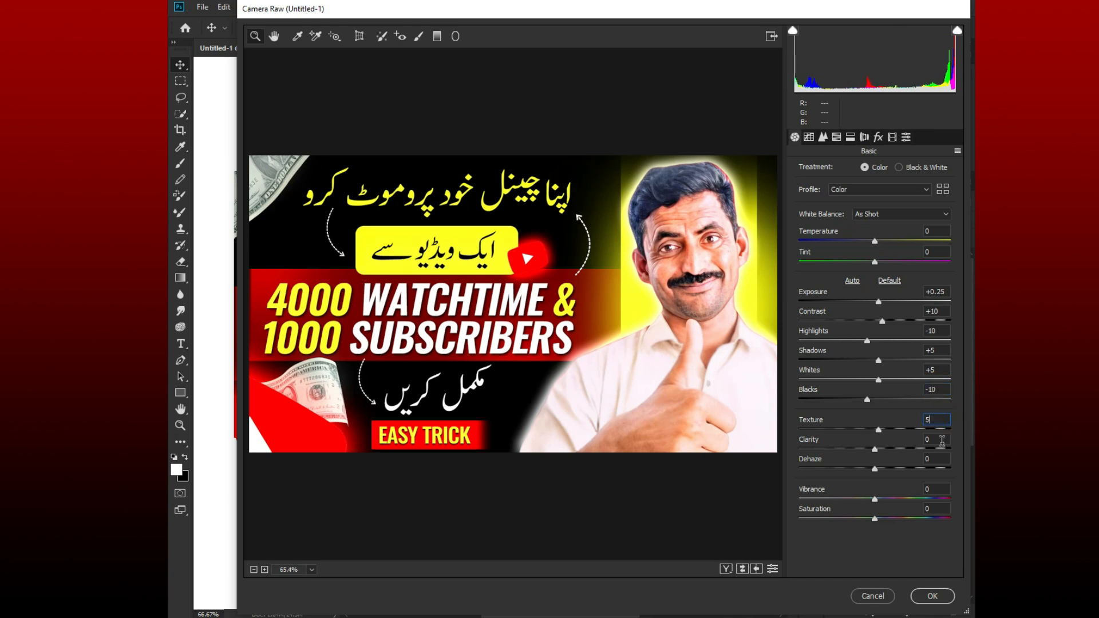
{"action": "key", "text": "BackSpace"}
{"action": "left_click", "coordinate": [942, 508]}
{"action": "key", "text": "BackSpace"}
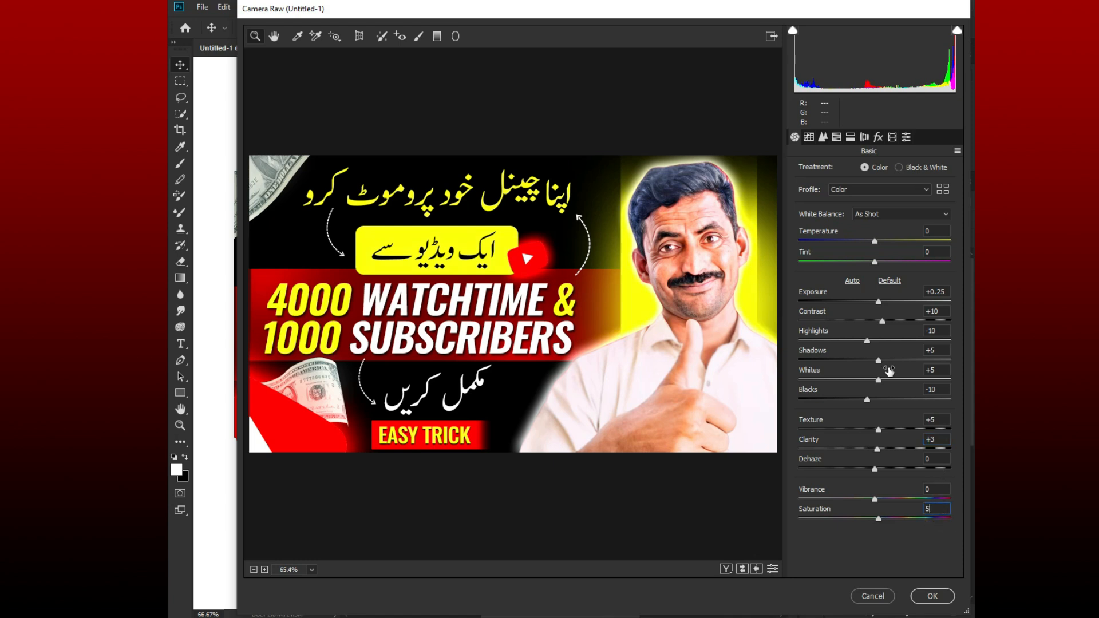
Step: Set the sharpening amount to 10 with masking 100, and the luminance noise reduction to 3
{"action": "left_click", "coordinate": [822, 137]}
{"action": "type", "text": "10"}
{"action": "left_click_drag", "start_coordinate": [800, 254], "coordinate": [951, 252]}
{"action": "left_click", "coordinate": [942, 282]}
{"action": "type", "text": "3"}
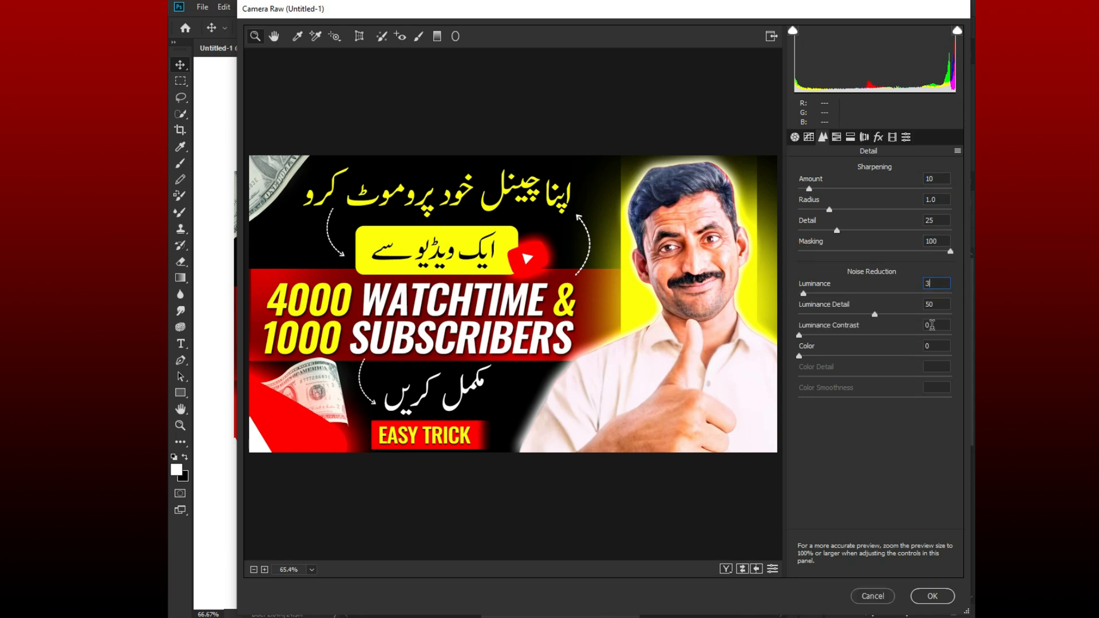
Step: Set the HSL hue of both Reds and Yellows to 5
{"action": "left_click", "coordinate": [836, 137]}
{"action": "type", "text": "5"}
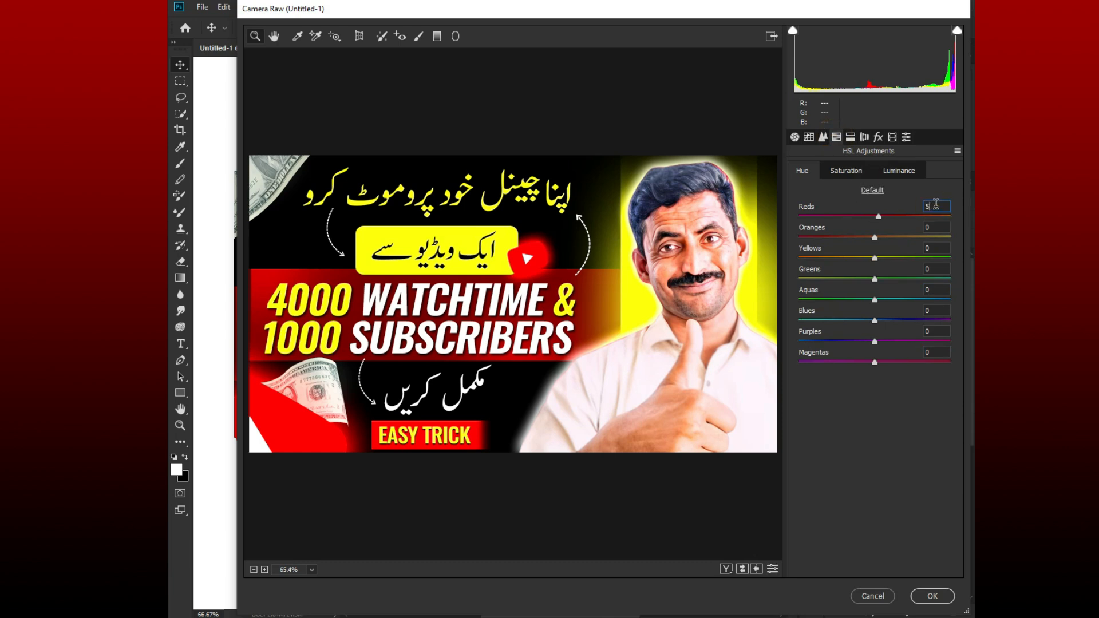
{"action": "left_click", "coordinate": [943, 247]}
{"action": "type", "text": "5"}
Step: Apply the Light vignetting preset and commit the Camera Raw filter
{"action": "left_click", "coordinate": [907, 138]}
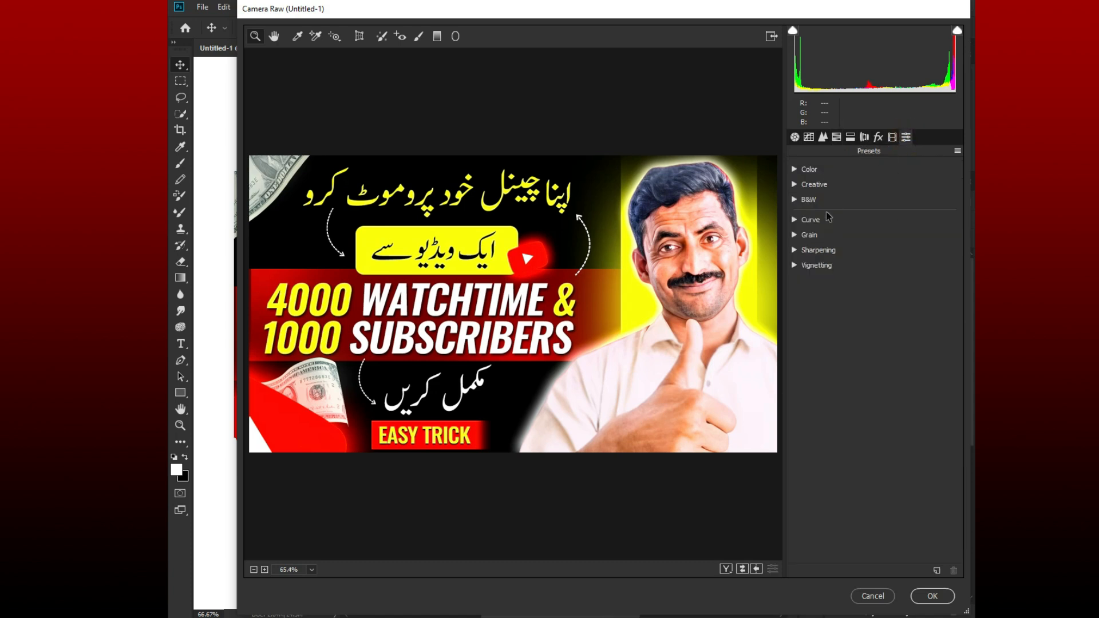
{"action": "left_click", "coordinate": [795, 251]}
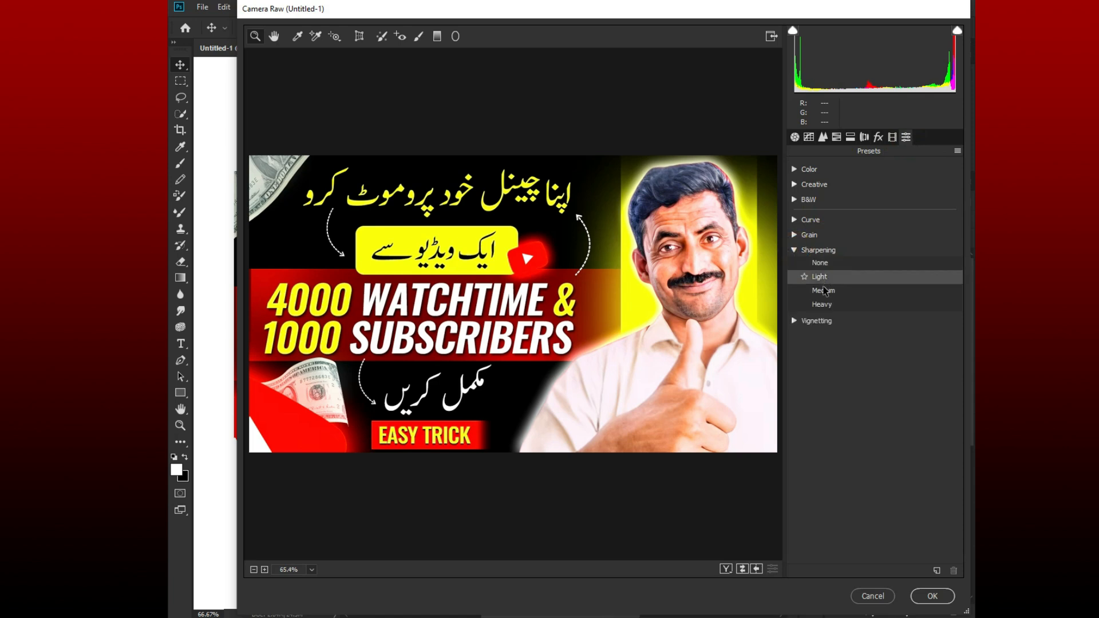
{"action": "left_click", "coordinate": [794, 319]}
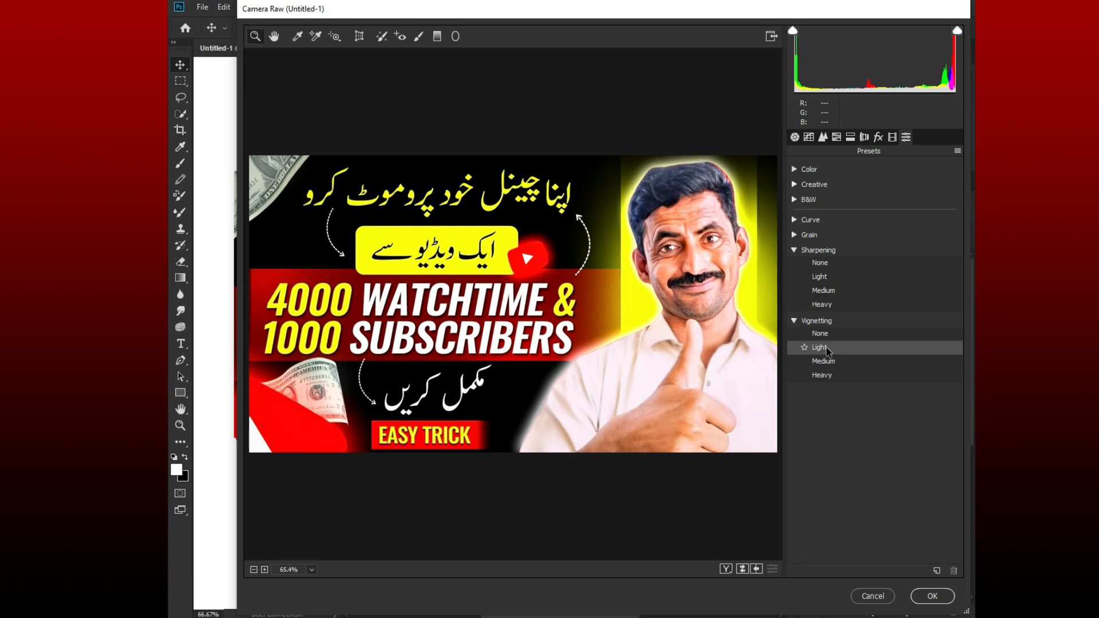
{"action": "left_click", "coordinate": [826, 347]}
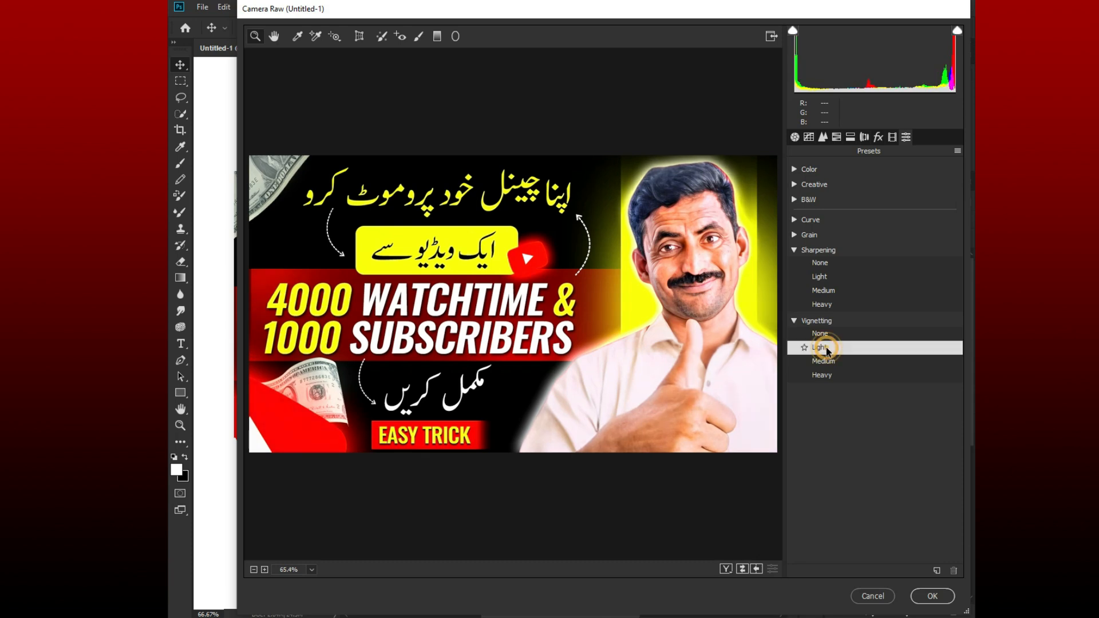
{"action": "left_click", "coordinate": [932, 596]}
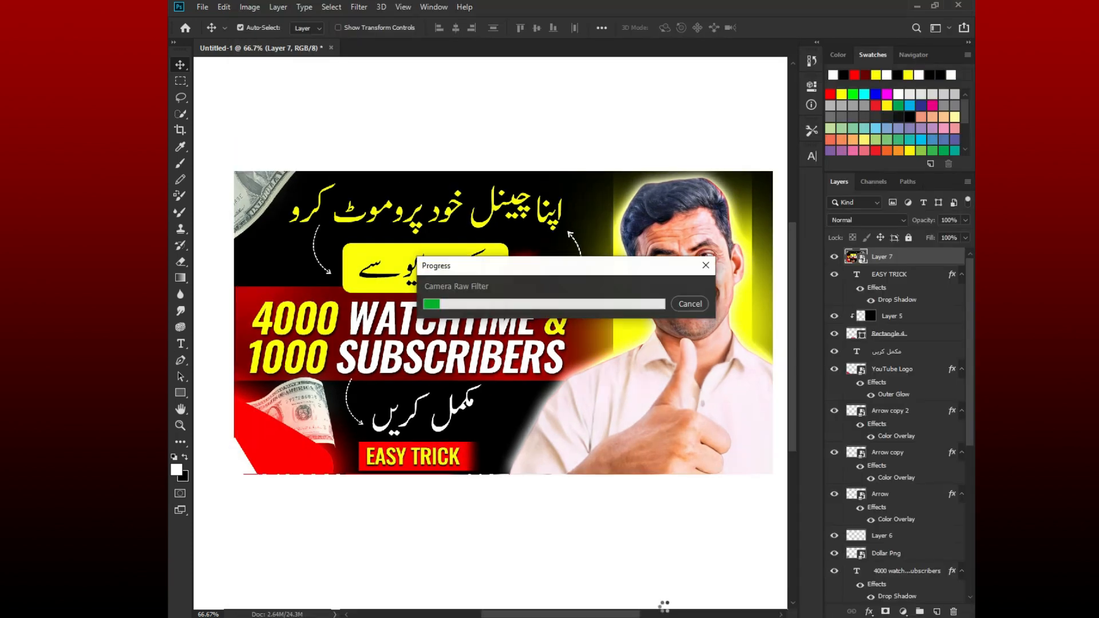